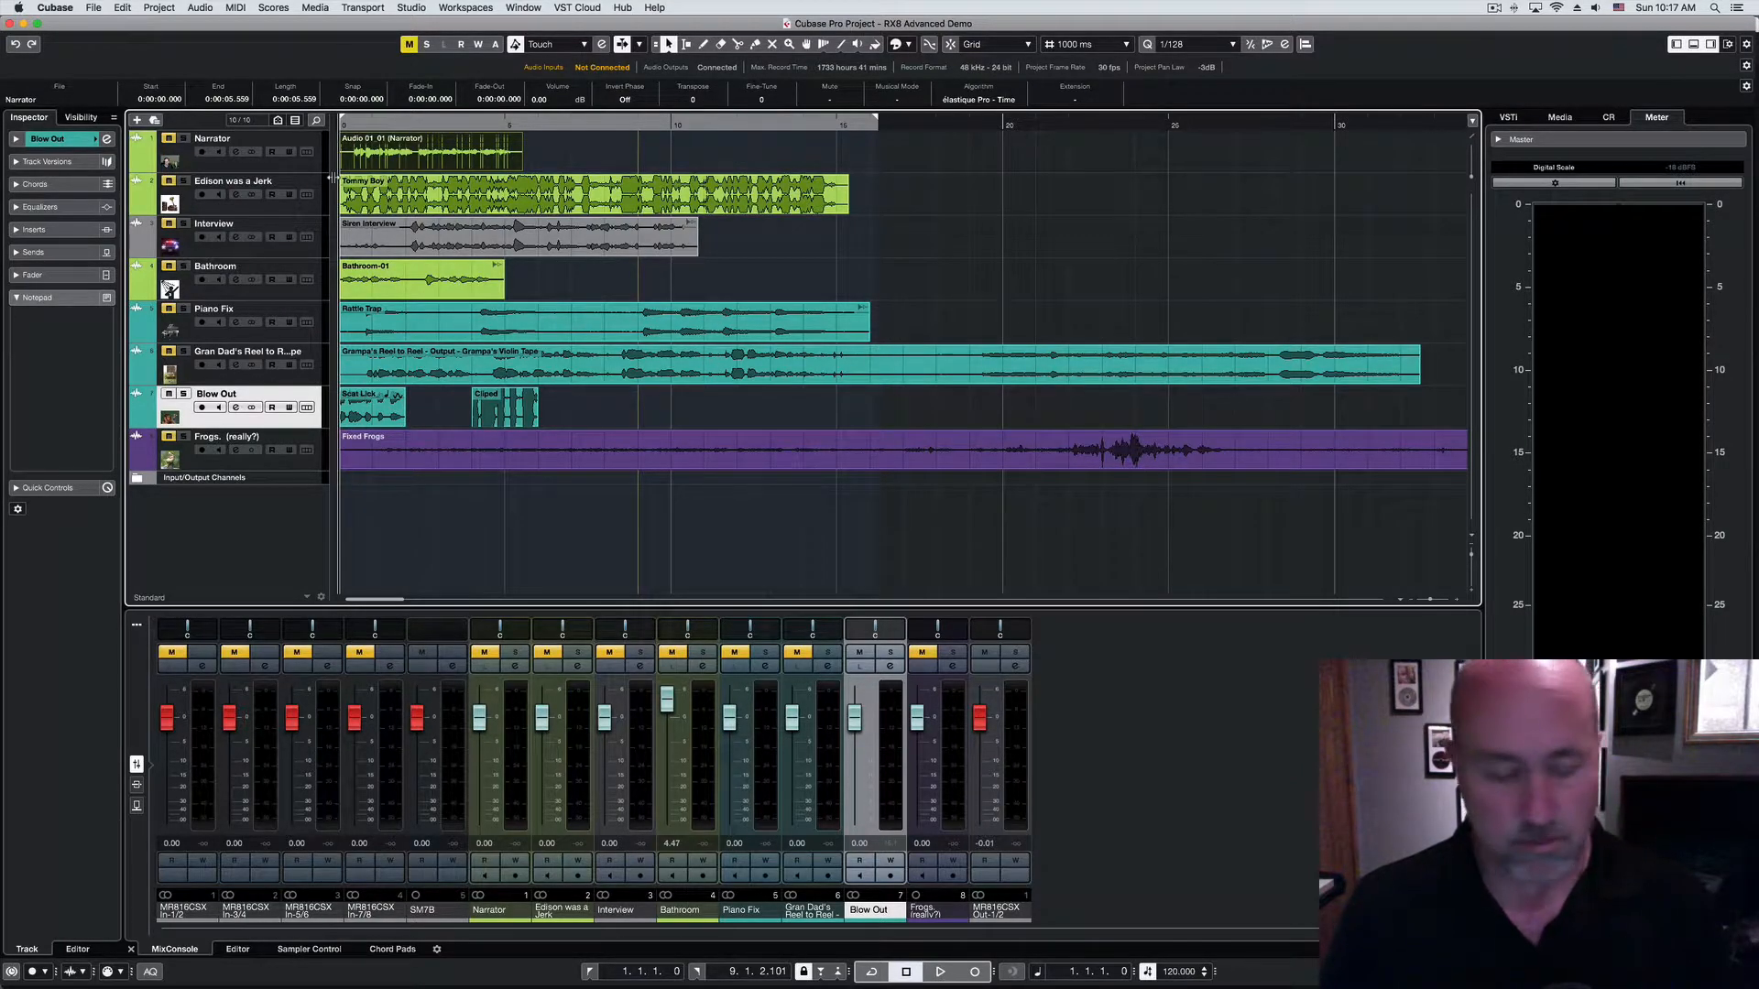
Step: Play the first clip on the Blow Out track, and audition the Cliped clip from its start
{"action": "key", "text": "space"}
{"action": "key", "text": "space"}
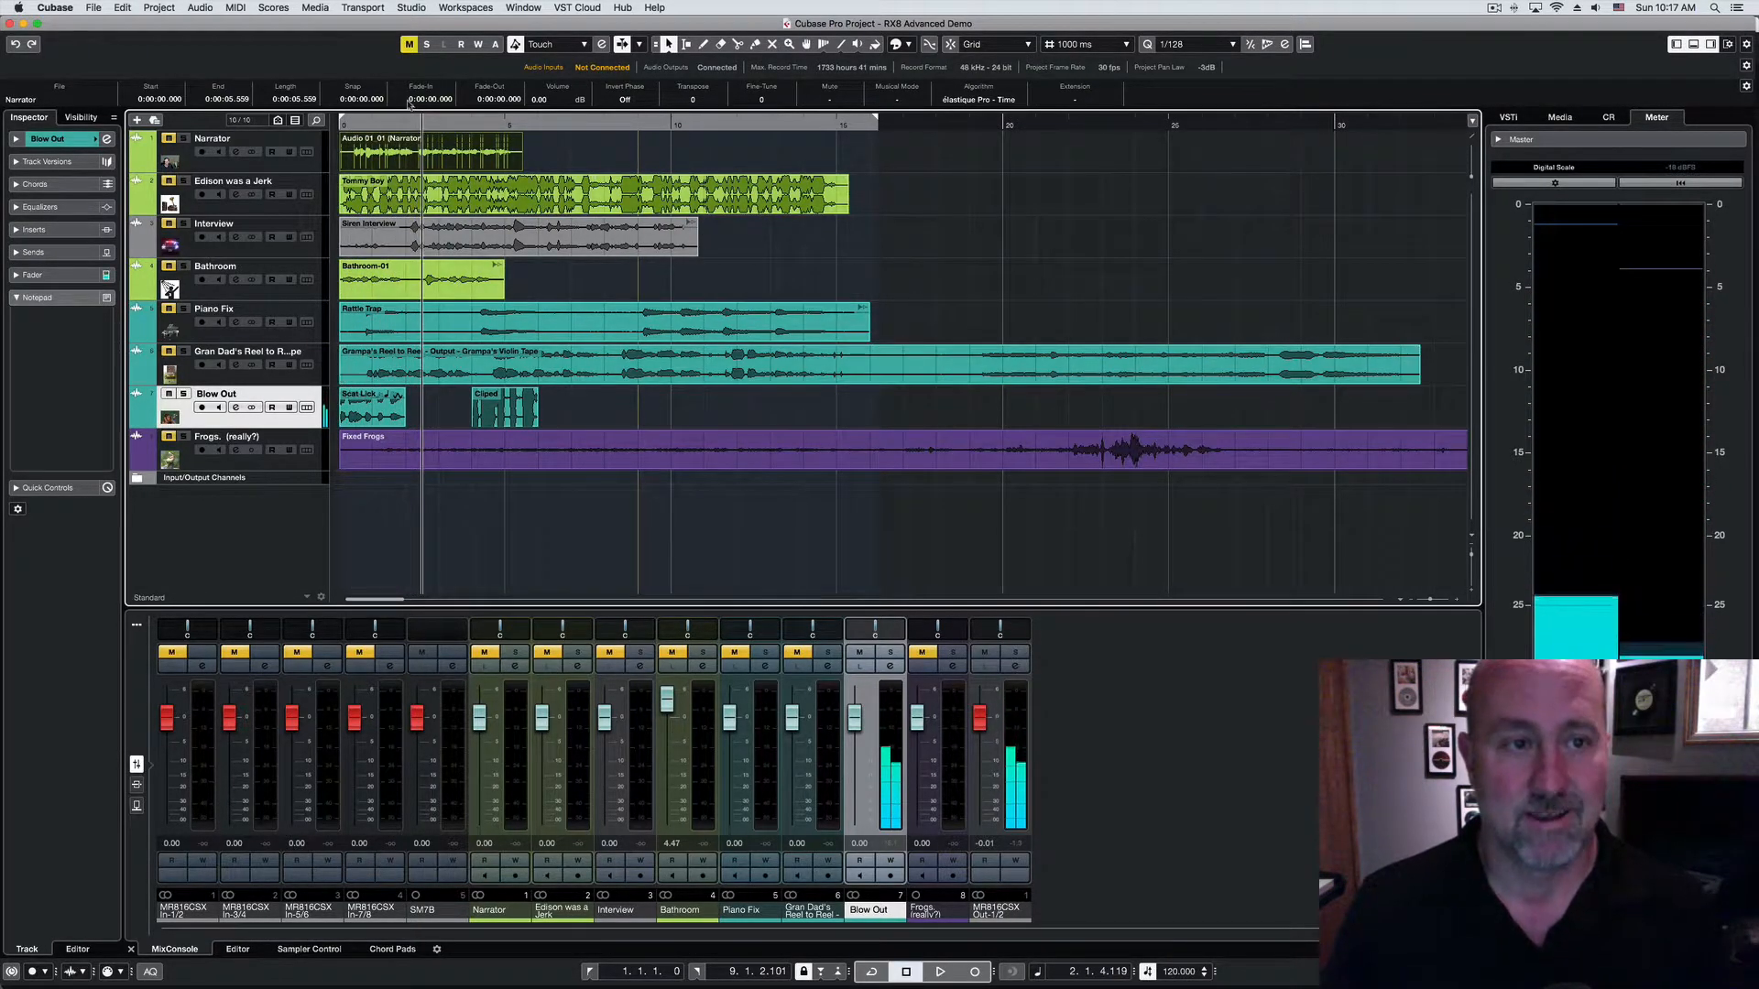
{"action": "left_click", "coordinate": [473, 124]}
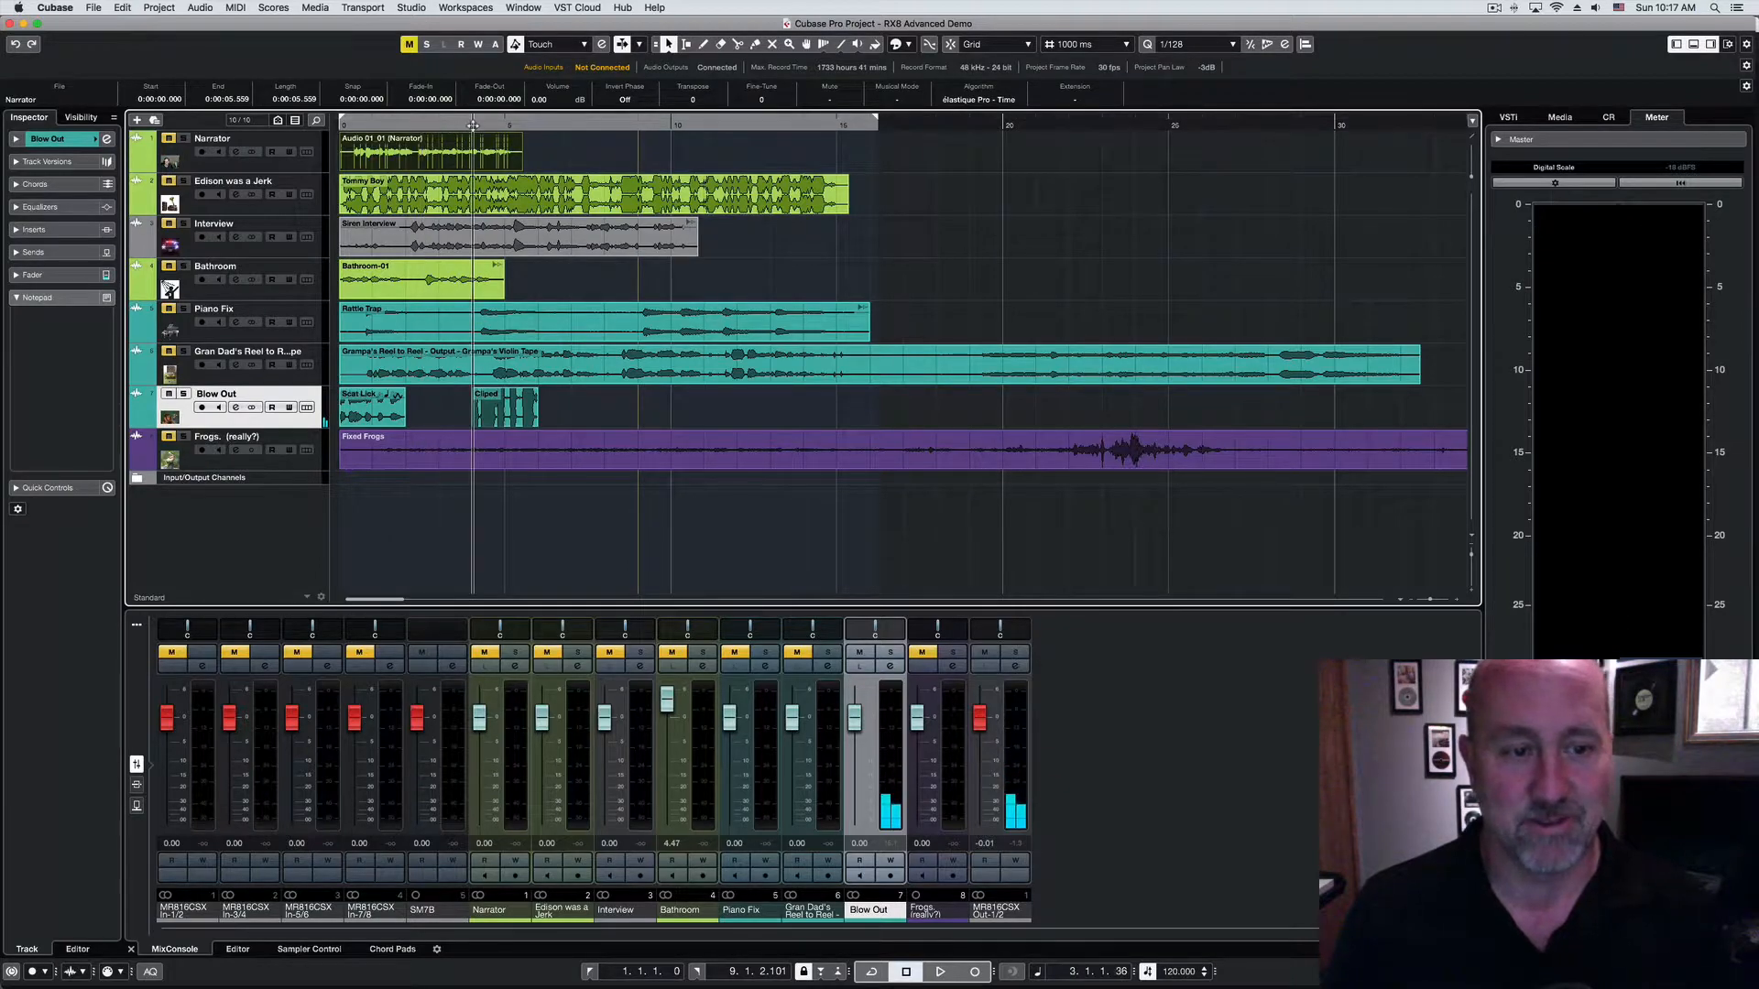
{"action": "scroll", "coordinate": [472, 124], "scroll_direction": "right", "scroll_amount": 1}
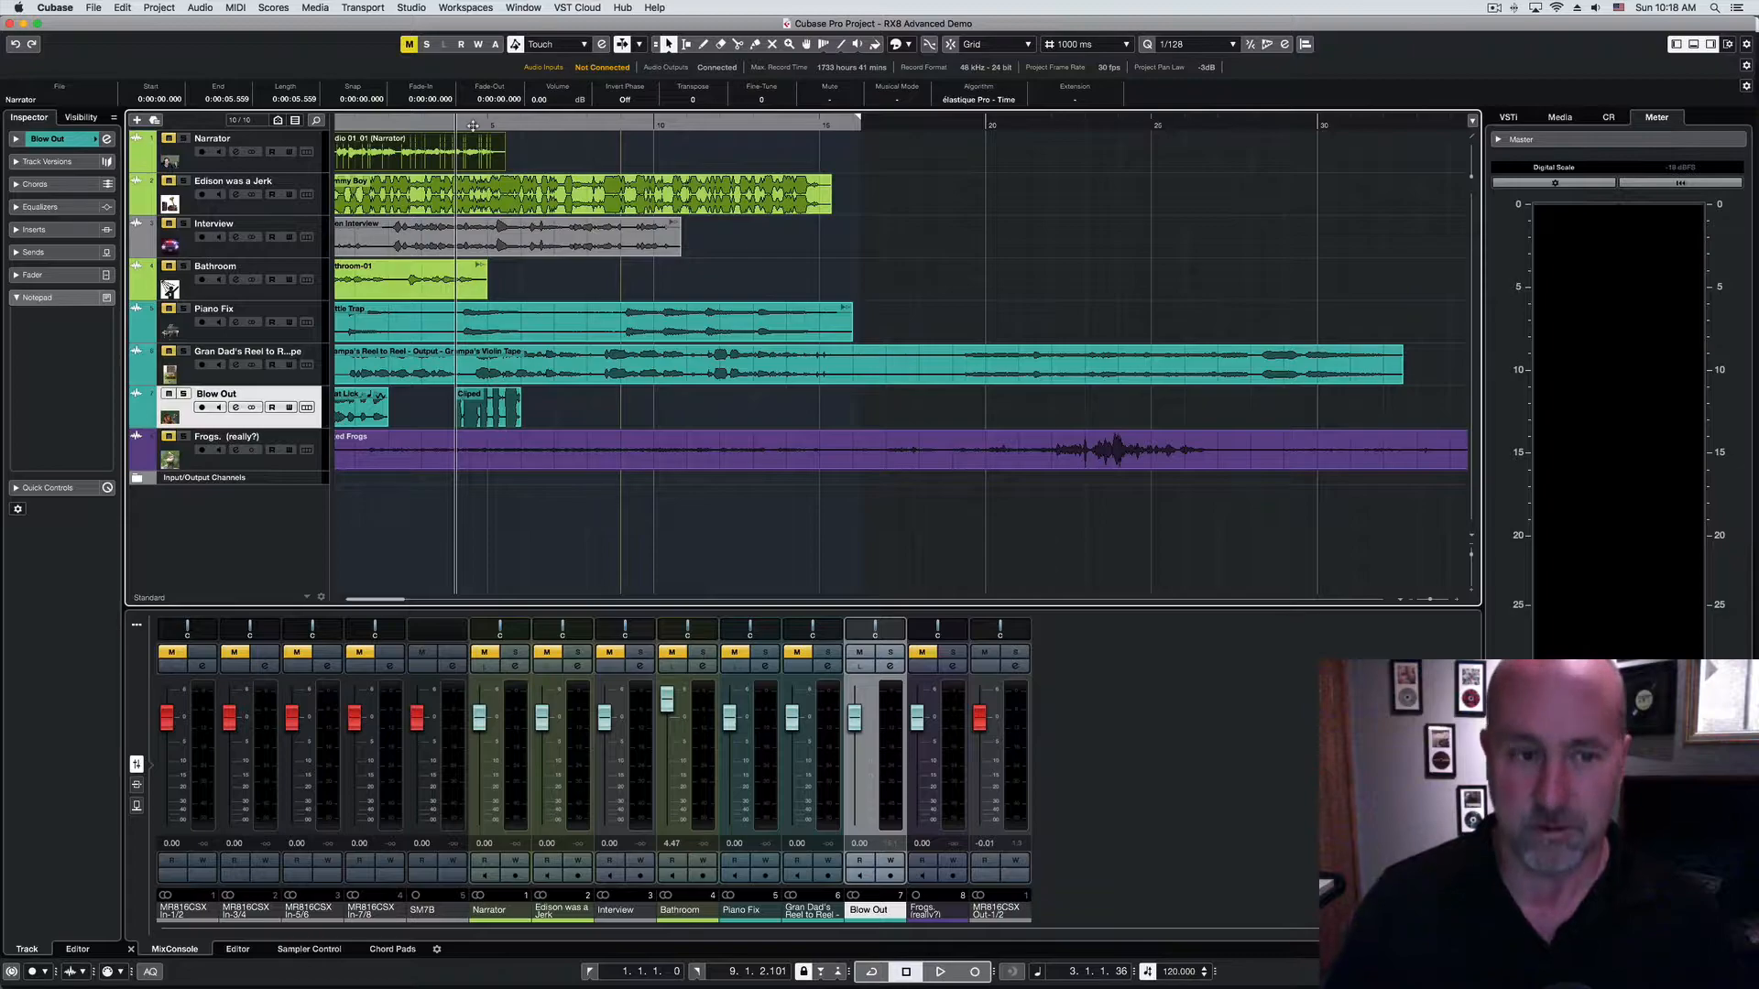
{"action": "key", "text": "space"}
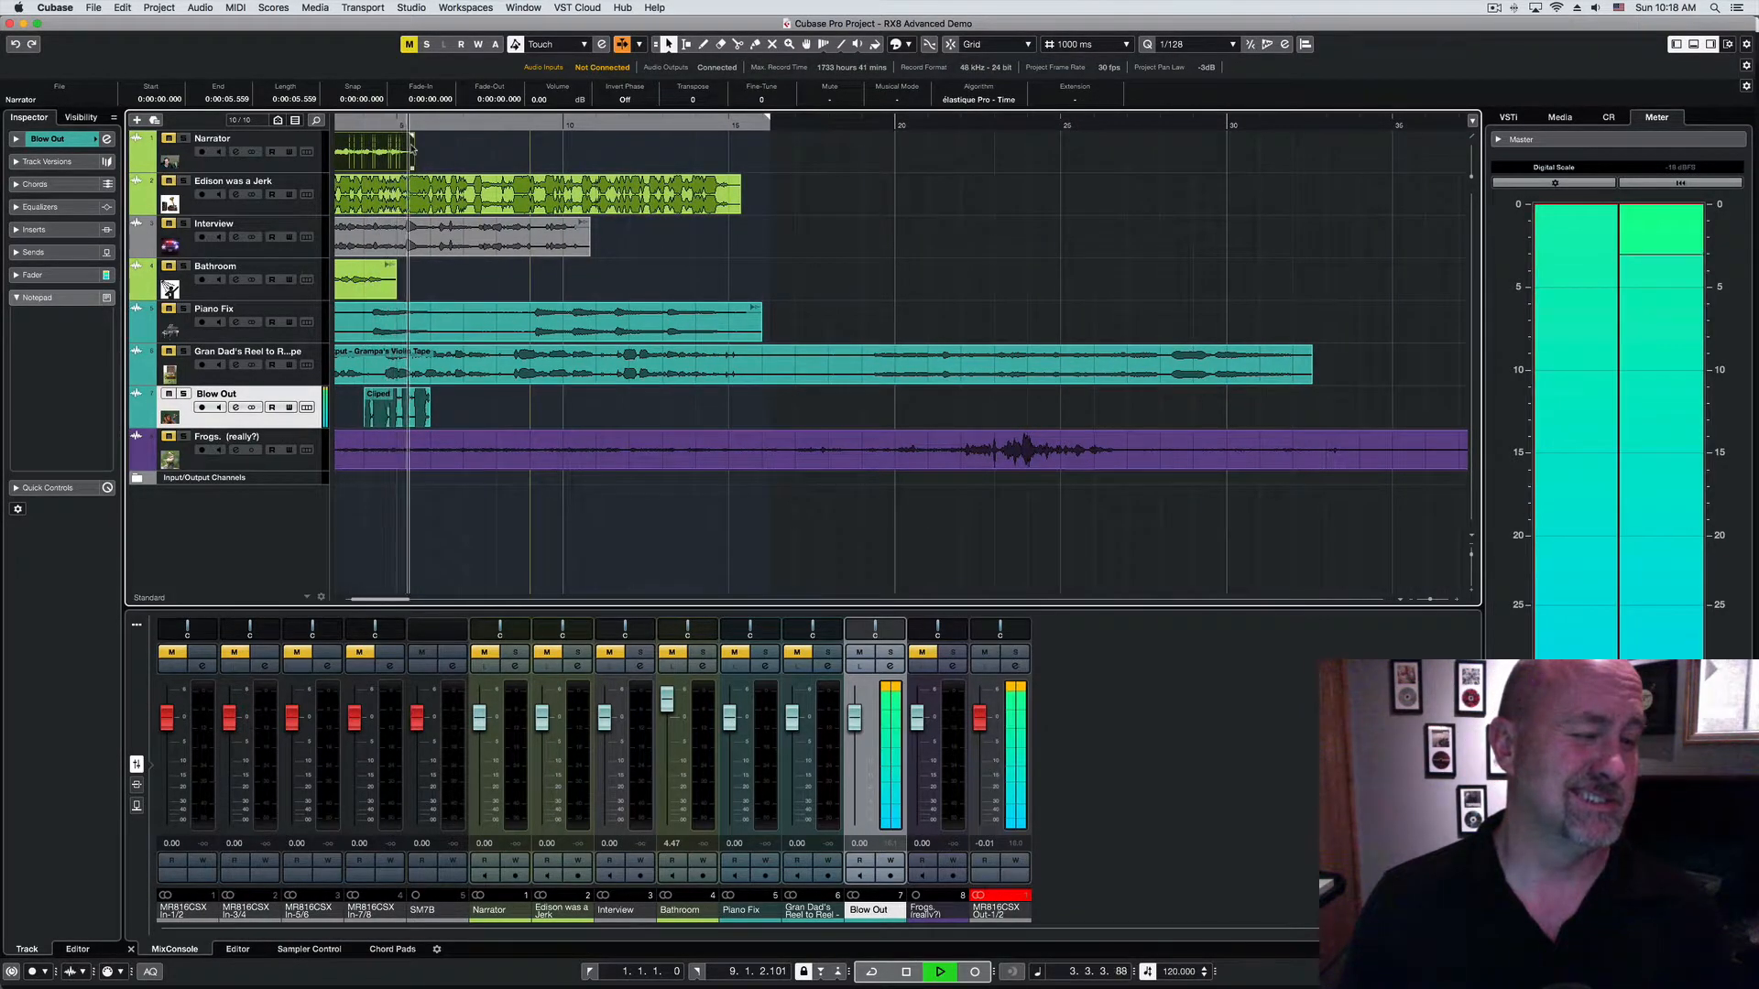
{"action": "key", "text": "space"}
{"action": "scroll", "coordinate": [458, 274], "scroll_direction": "left", "scroll_amount": 3}
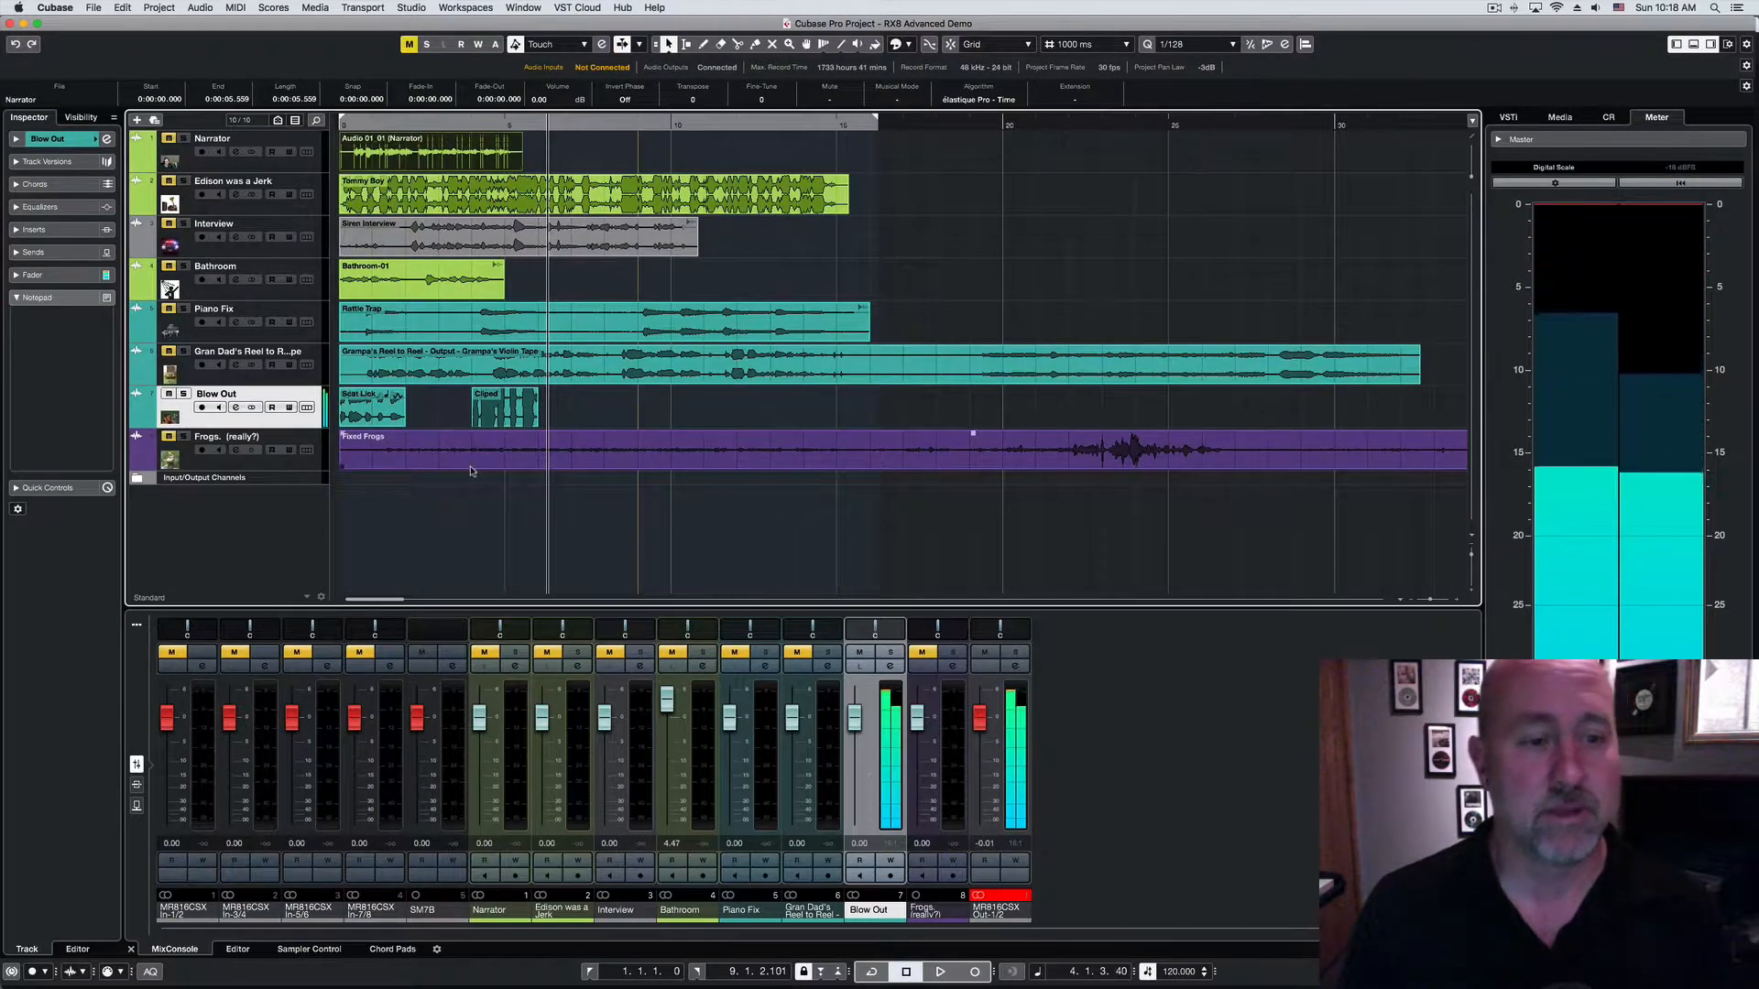
Step: Insert the RX 8 De-clip restoration effect on the Blow Out channel and set its processing quality to High
{"action": "left_click", "coordinate": [504, 416]}
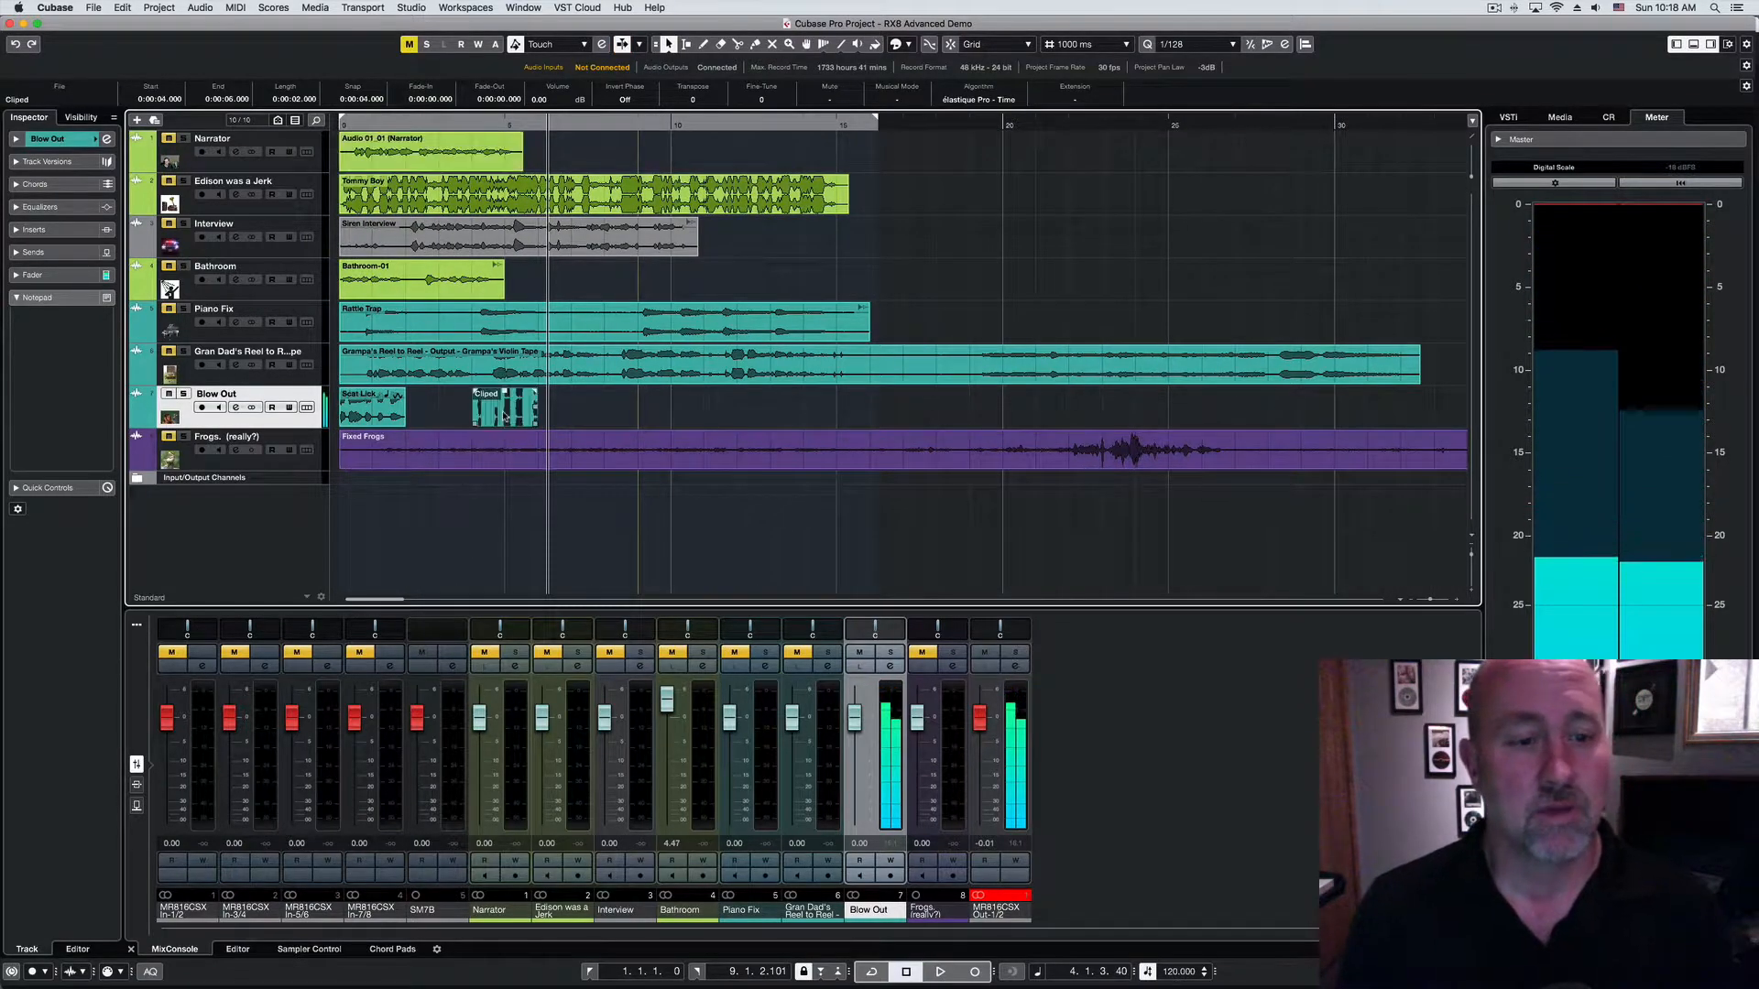
{"action": "left_click", "coordinate": [237, 407]}
{"action": "left_click", "coordinate": [713, 276]}
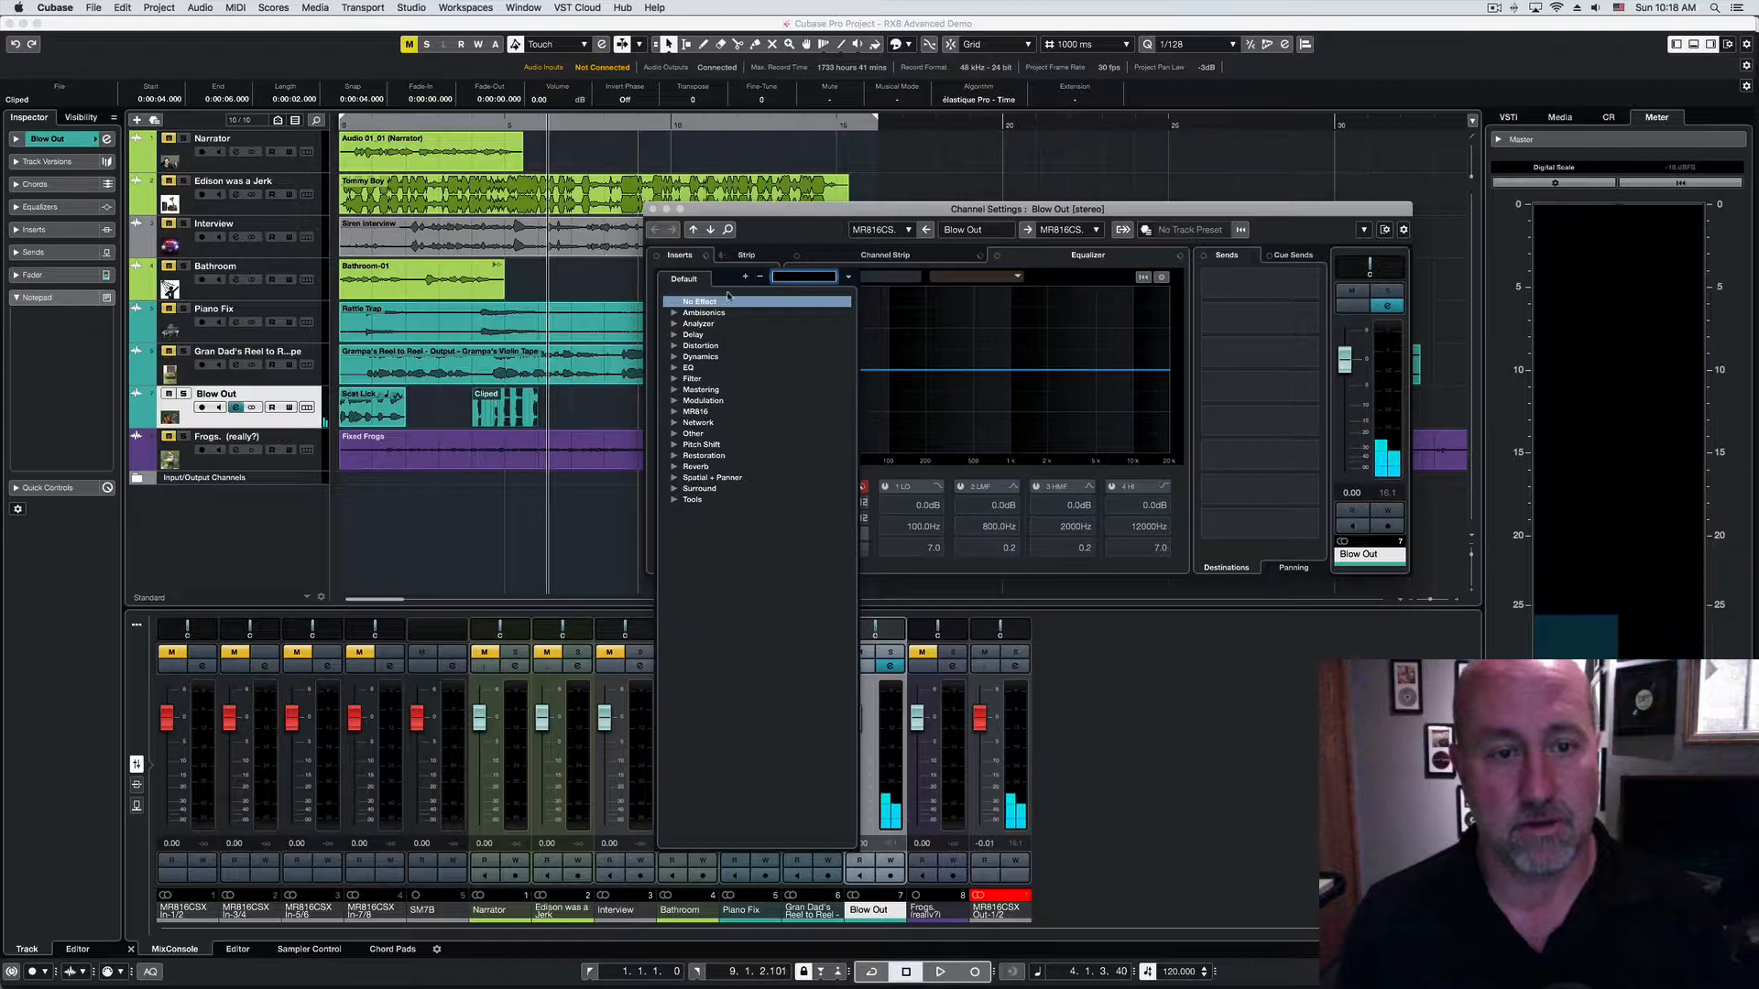
{"action": "left_click", "coordinate": [676, 457]}
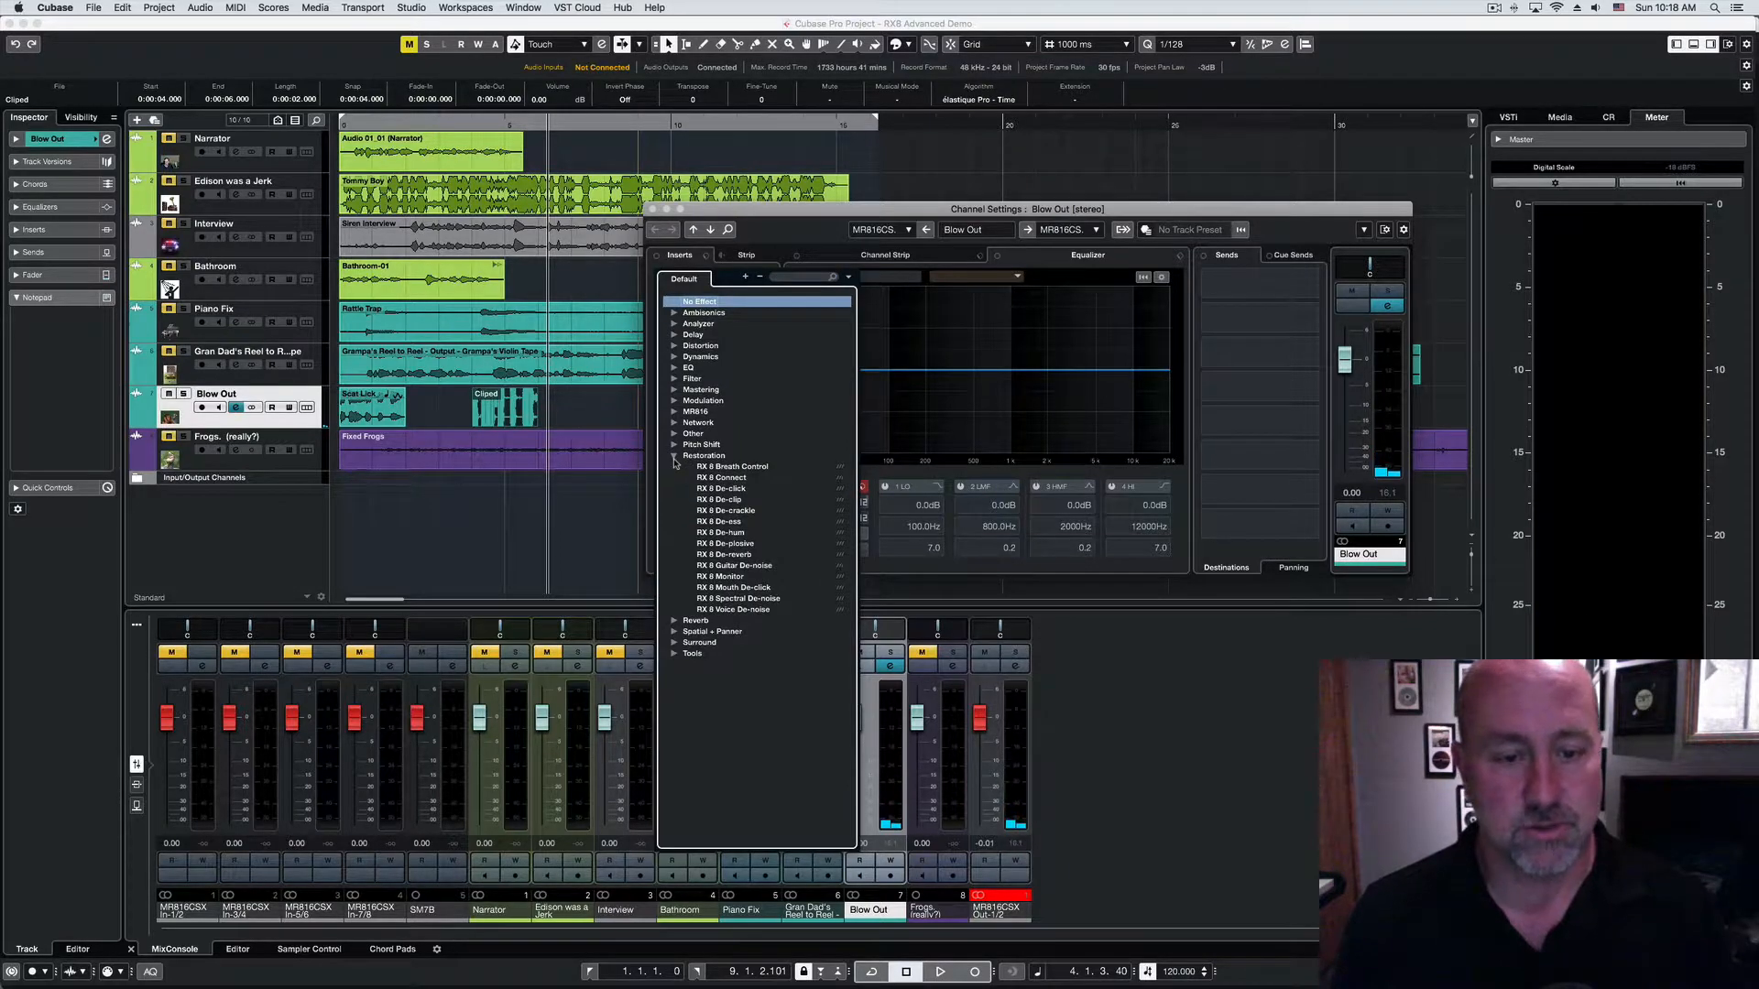
{"action": "left_click", "coordinate": [727, 500]}
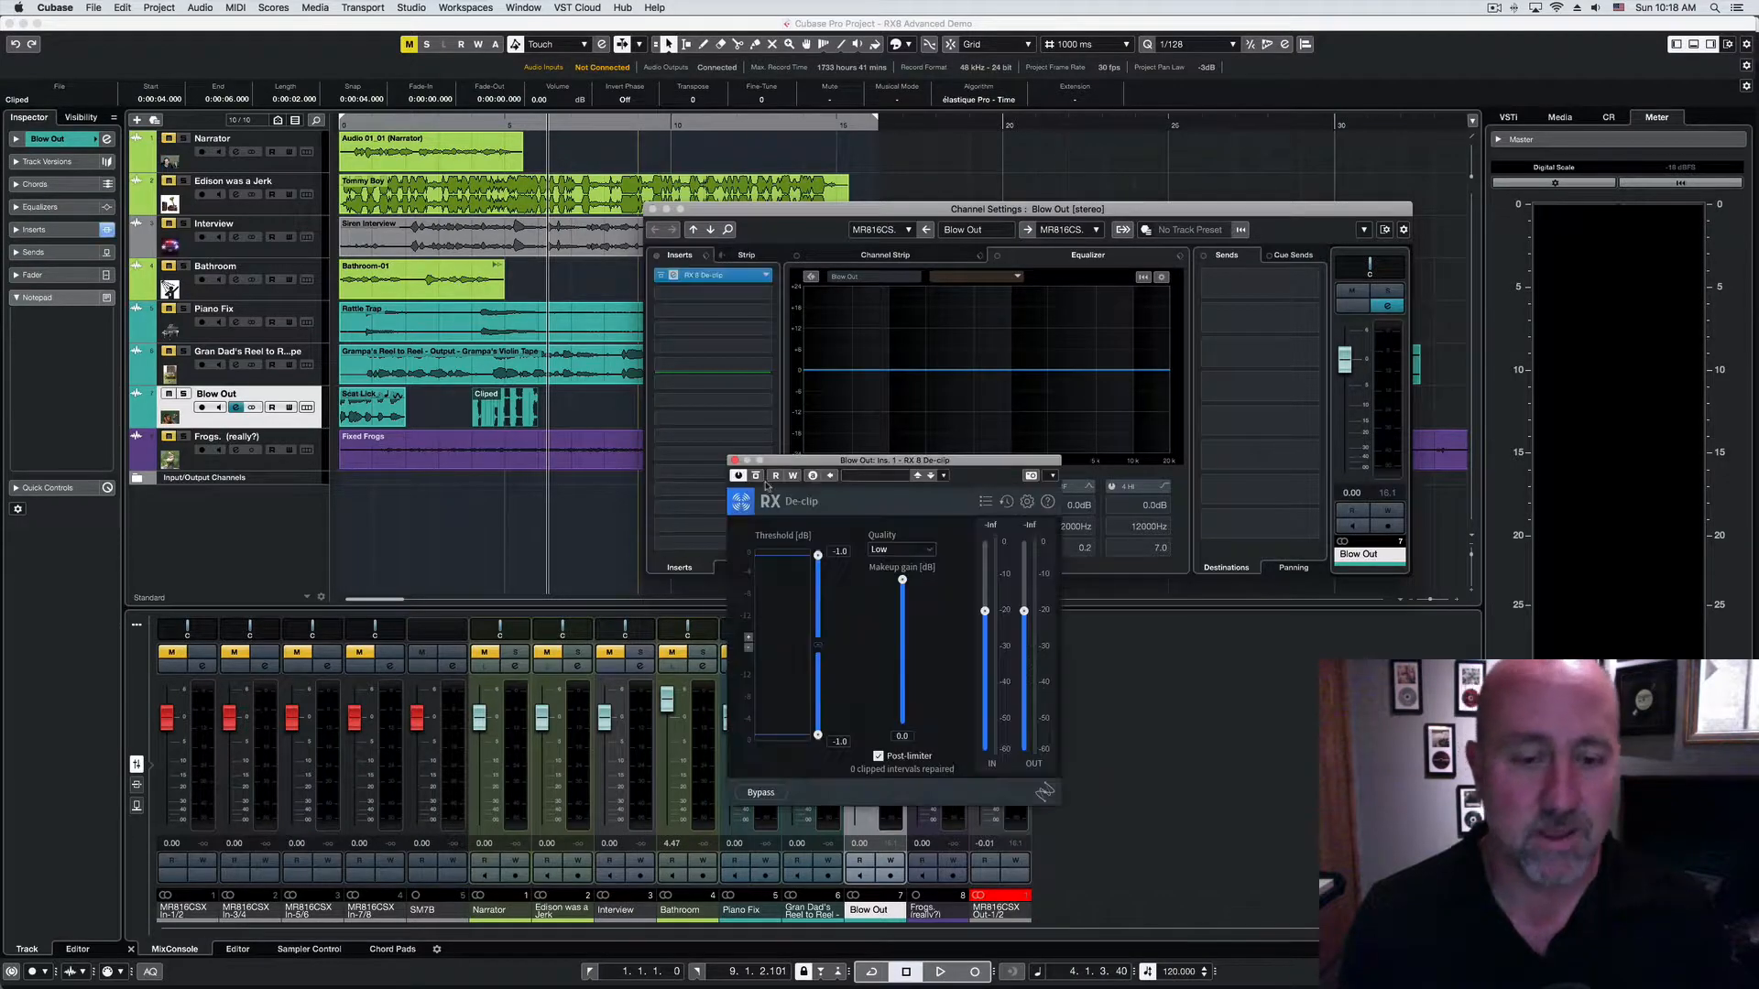
{"action": "left_click", "coordinate": [913, 554]}
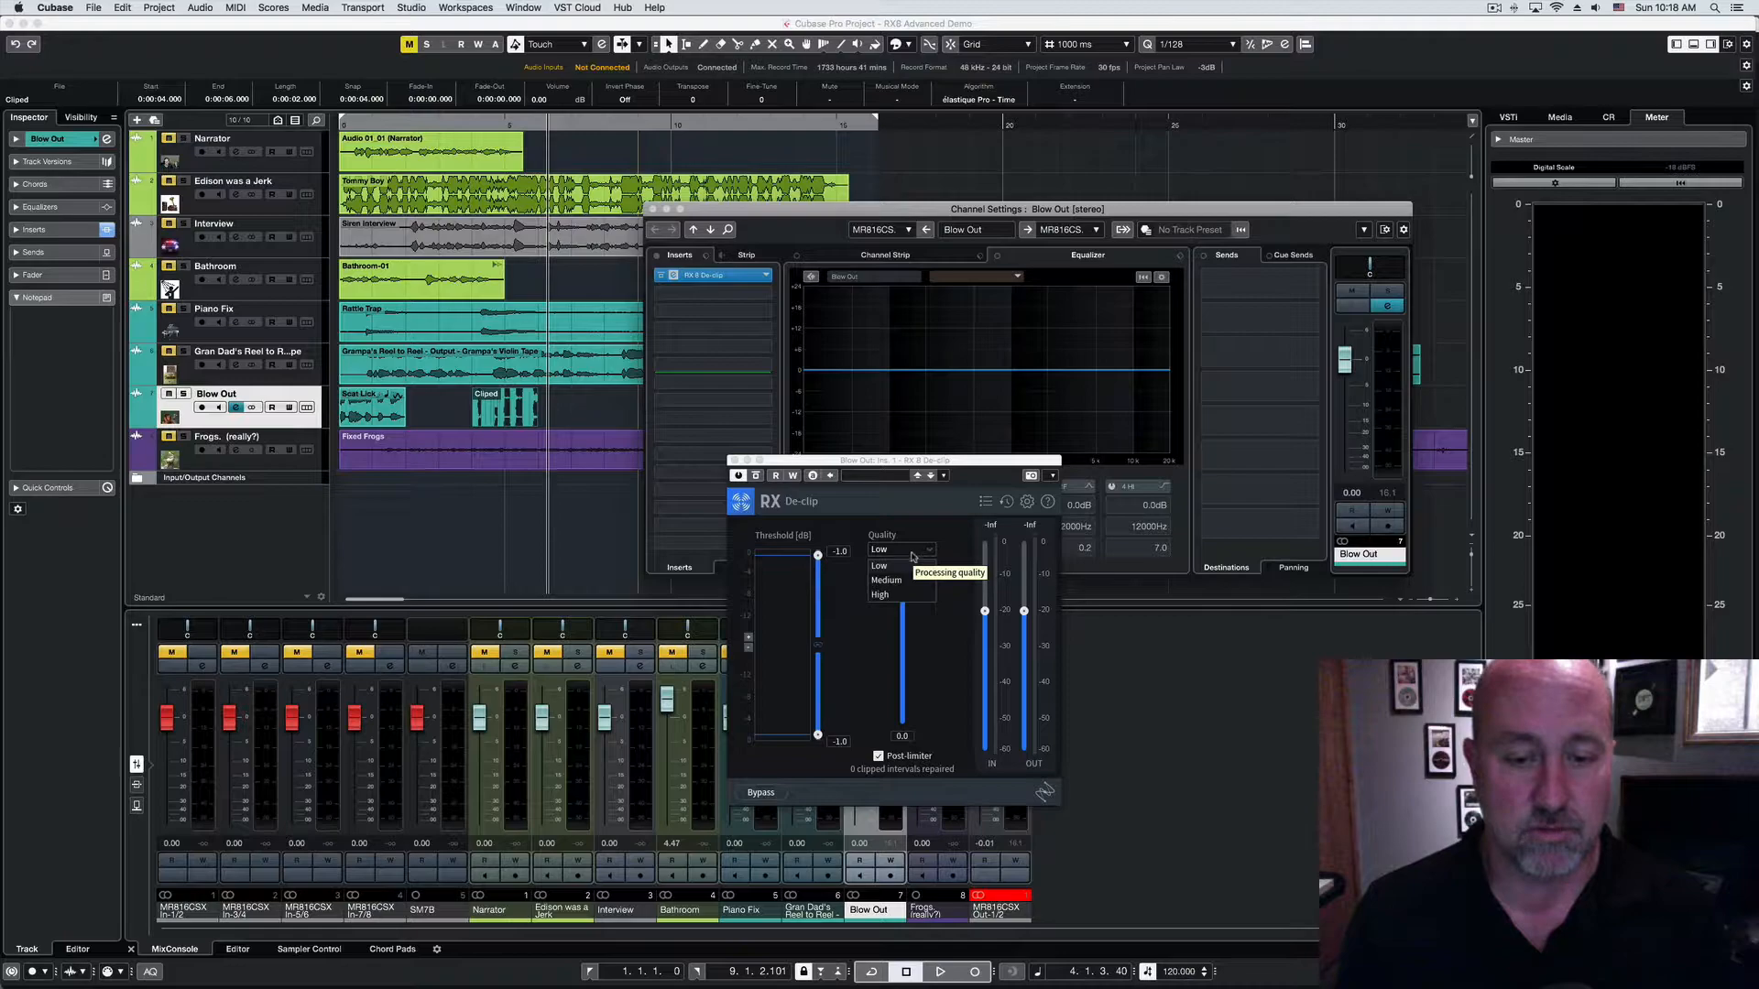
{"action": "left_click", "coordinate": [895, 596]}
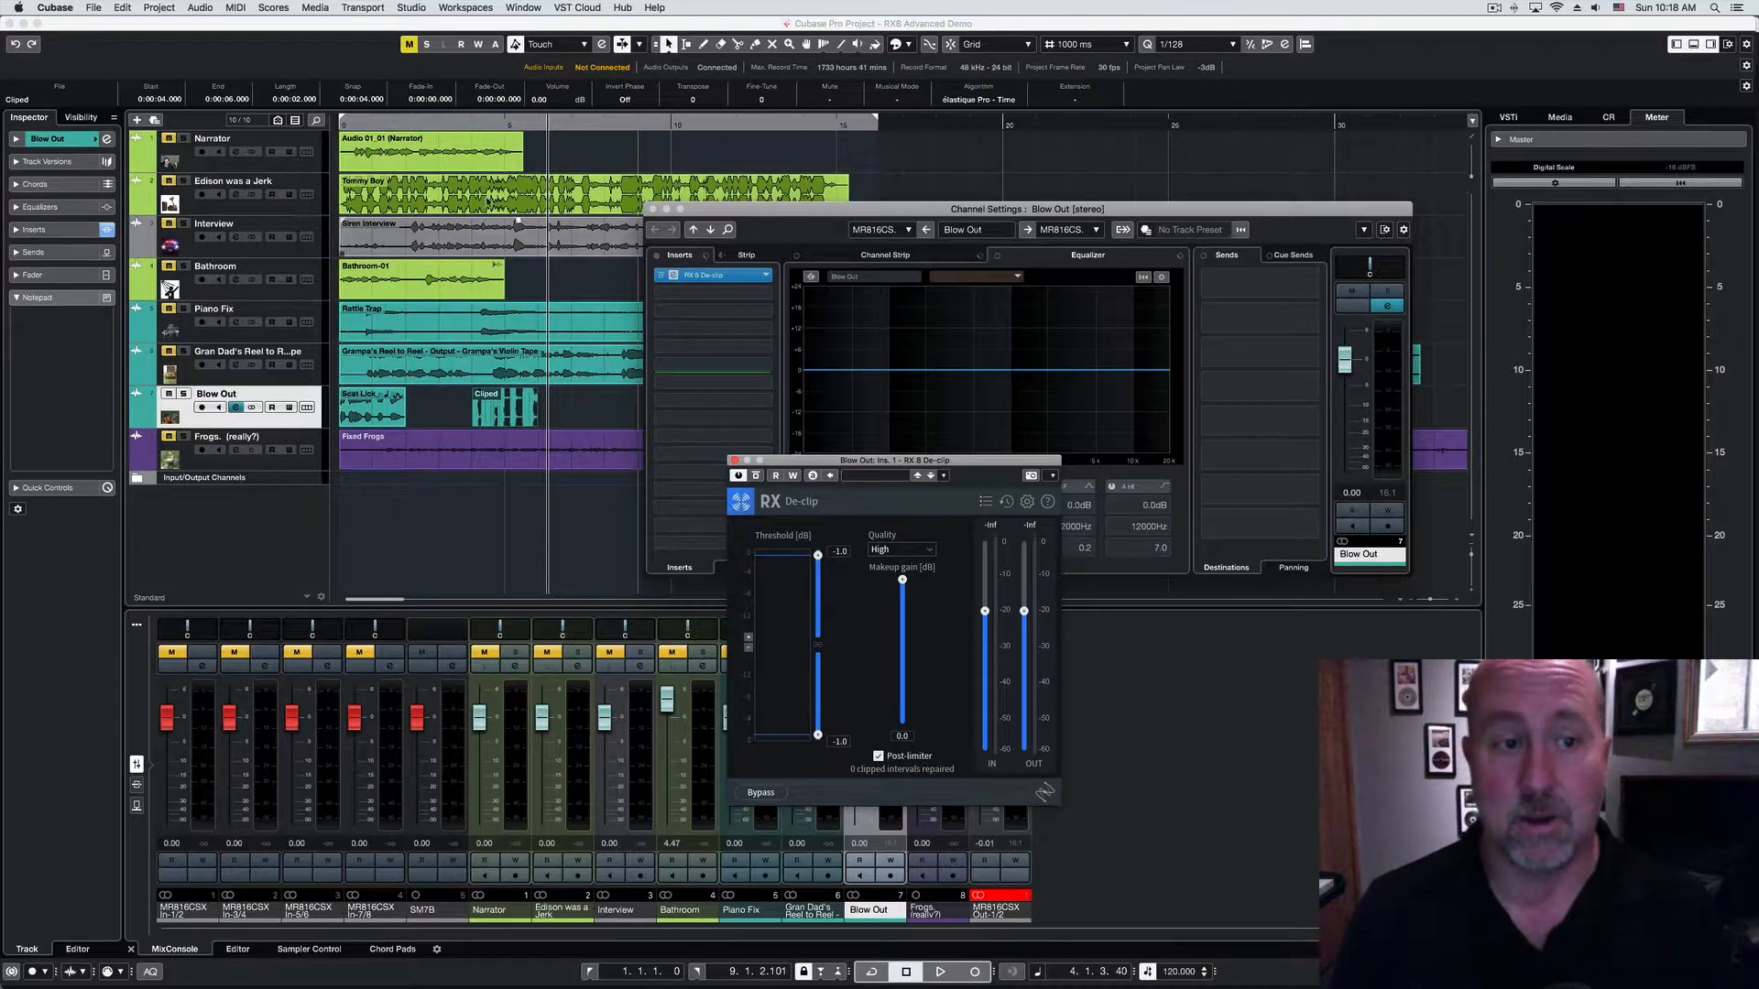
Step: Play the Cliped clip from its start with De-clip active
{"action": "left_click", "coordinate": [486, 127]}
{"action": "key", "text": "space"}
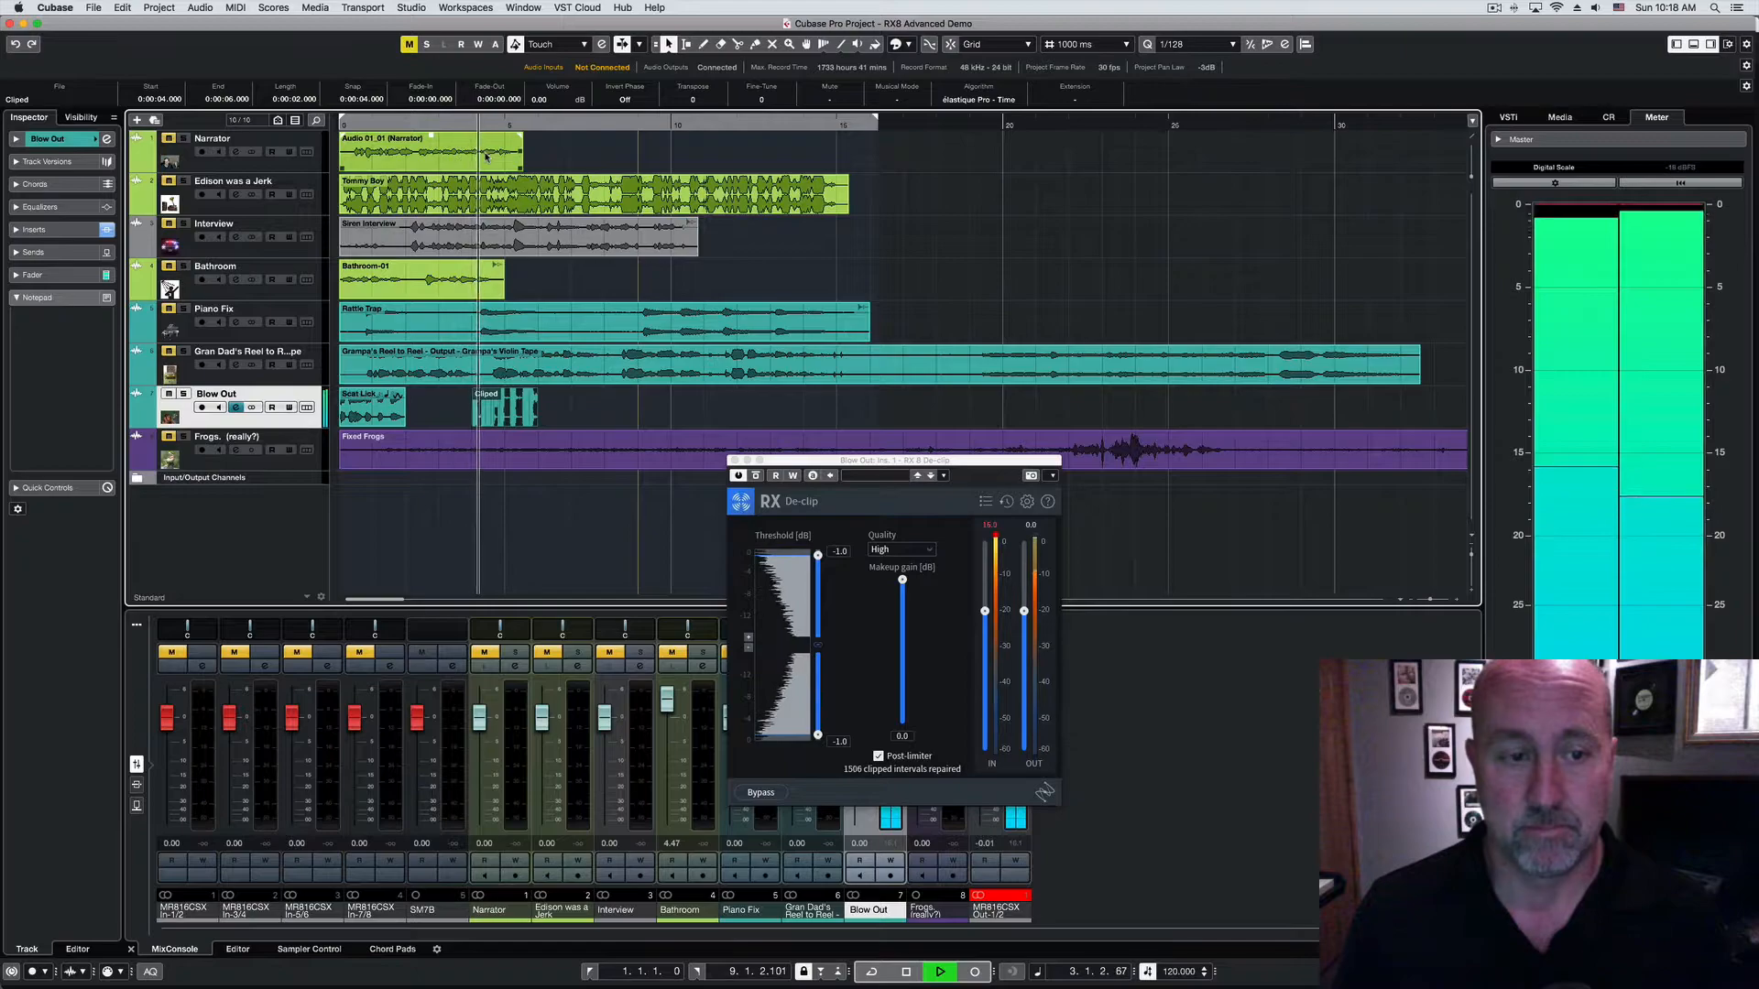
{"action": "key", "text": "space"}
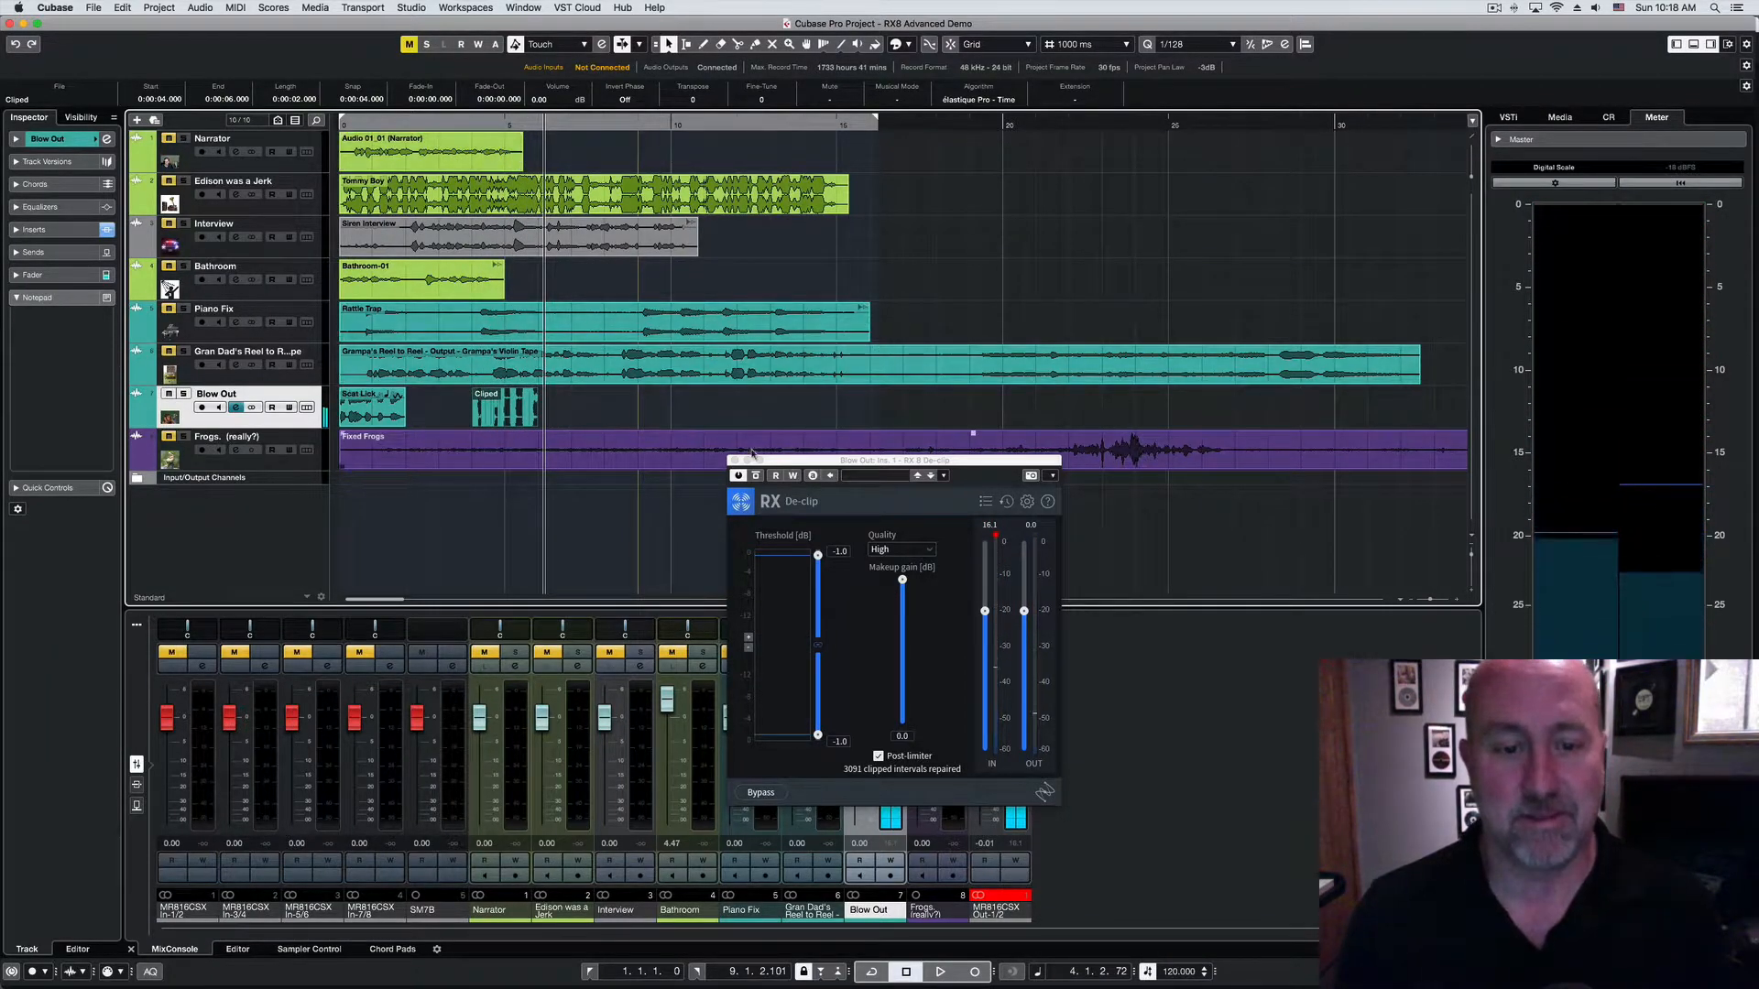
Step: Bypass De-clip and replay the Cliped clip from its start to compare the unprocessed sound
{"action": "left_click", "coordinate": [761, 792]}
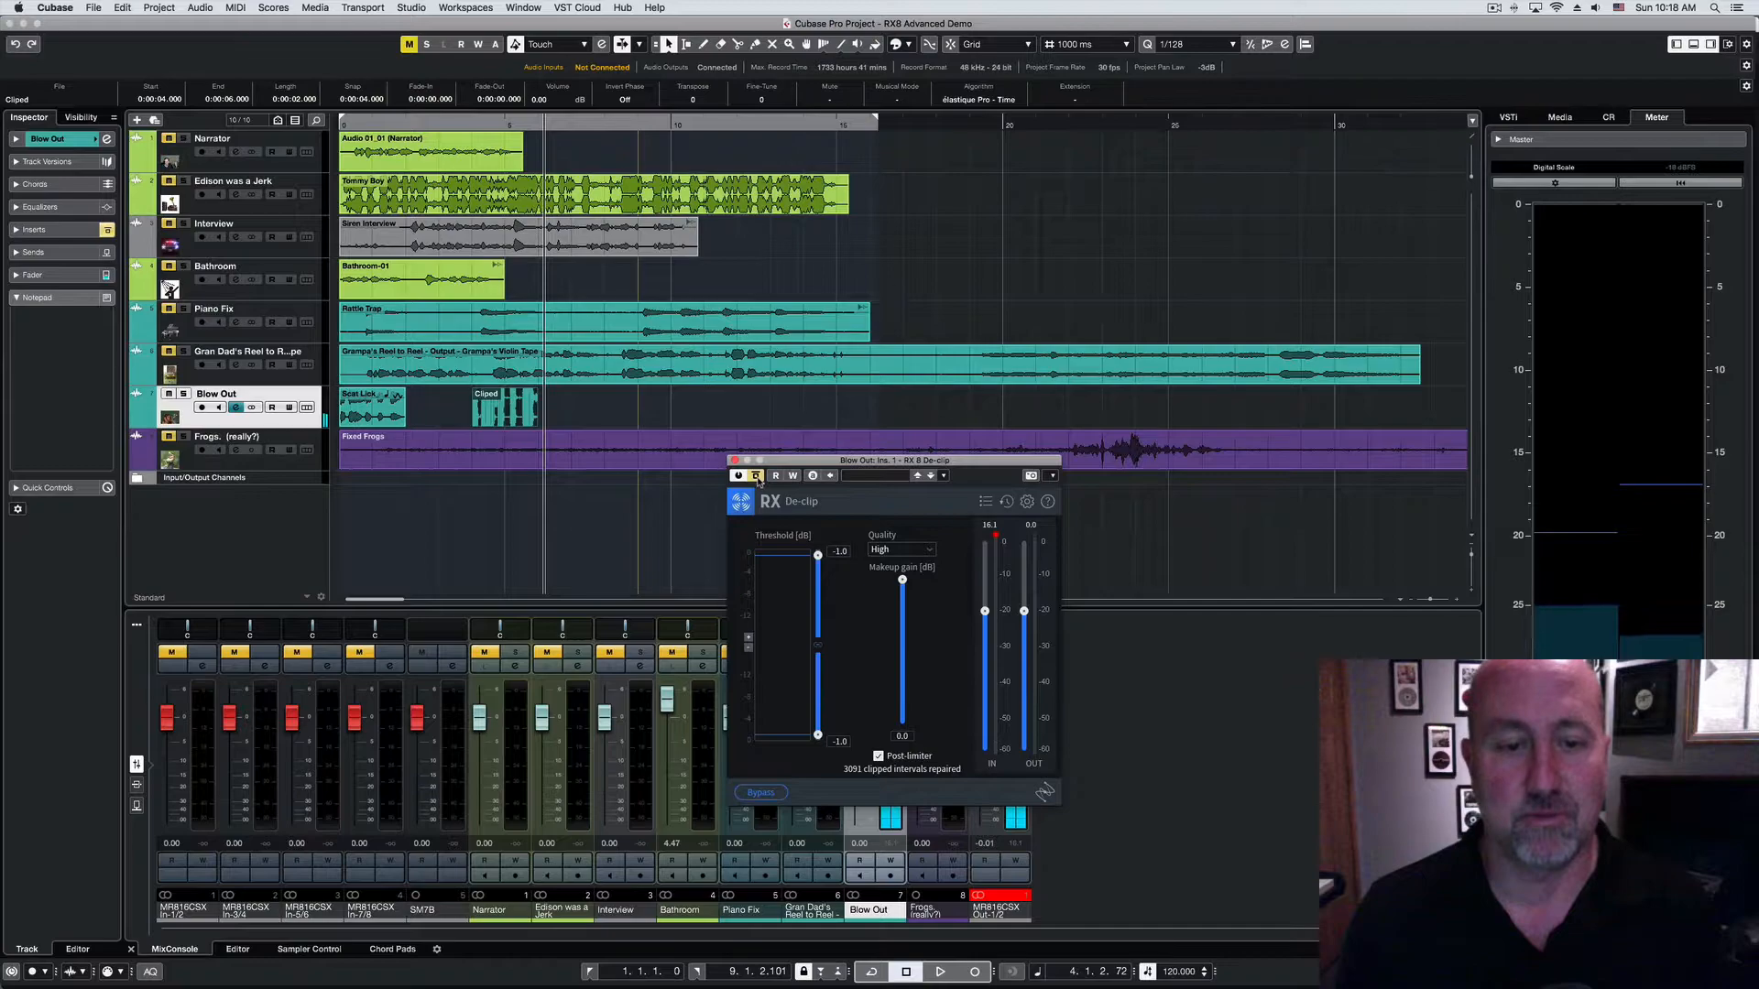
{"action": "left_click", "coordinate": [482, 125]}
{"action": "left_click_drag", "start_coordinate": [473, 126], "coordinate": [455, 122]}
{"action": "key", "text": "space"}
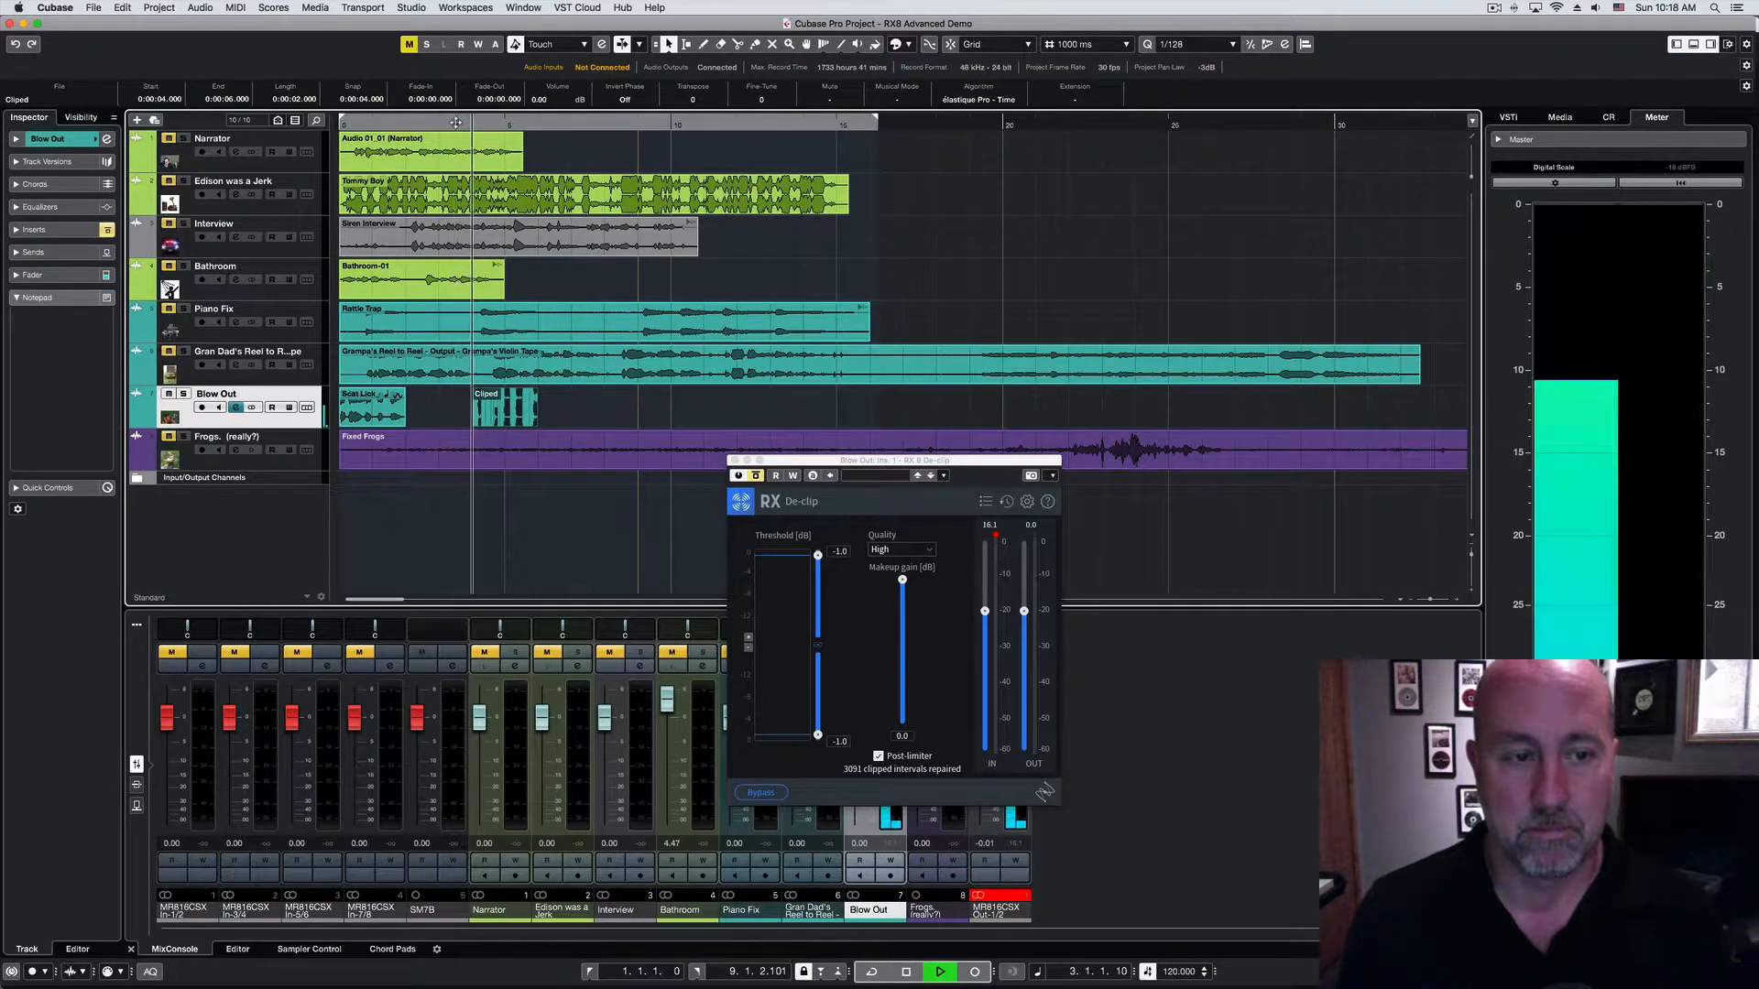
{"action": "key", "text": "space"}
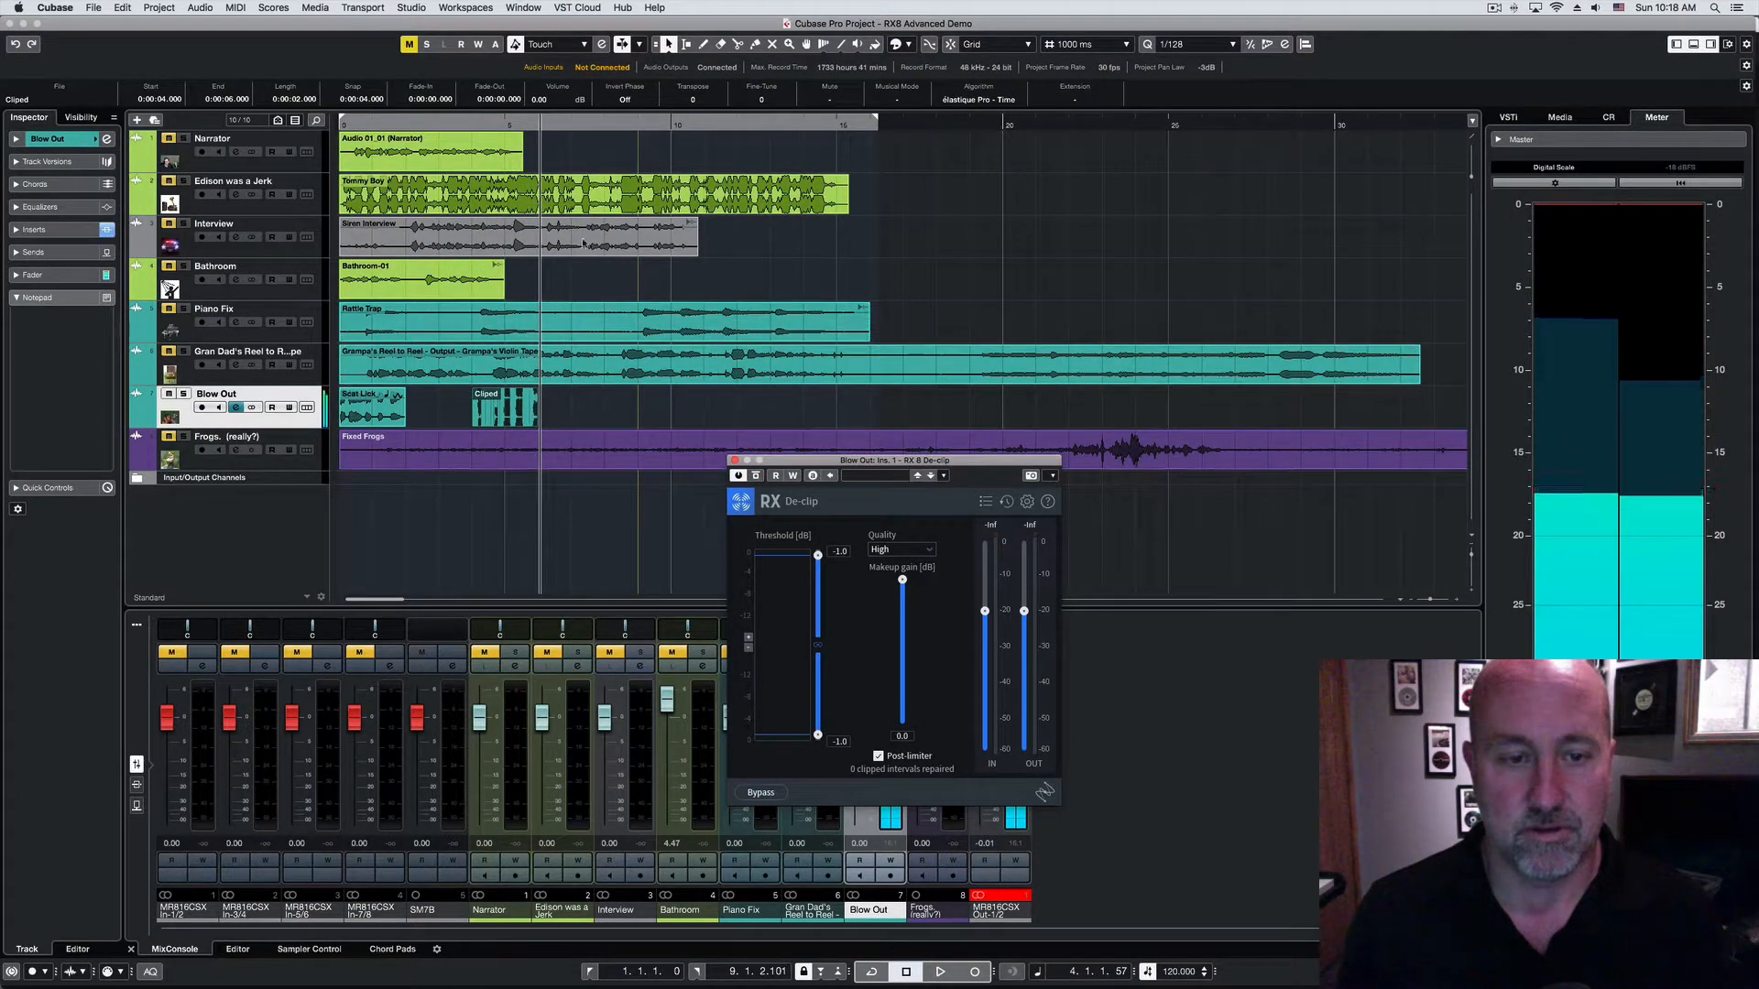
Step: Replay the Cliped clip once more with De-clip processing re-enabled
{"action": "left_click", "coordinate": [469, 125]}
{"action": "key", "text": "space"}
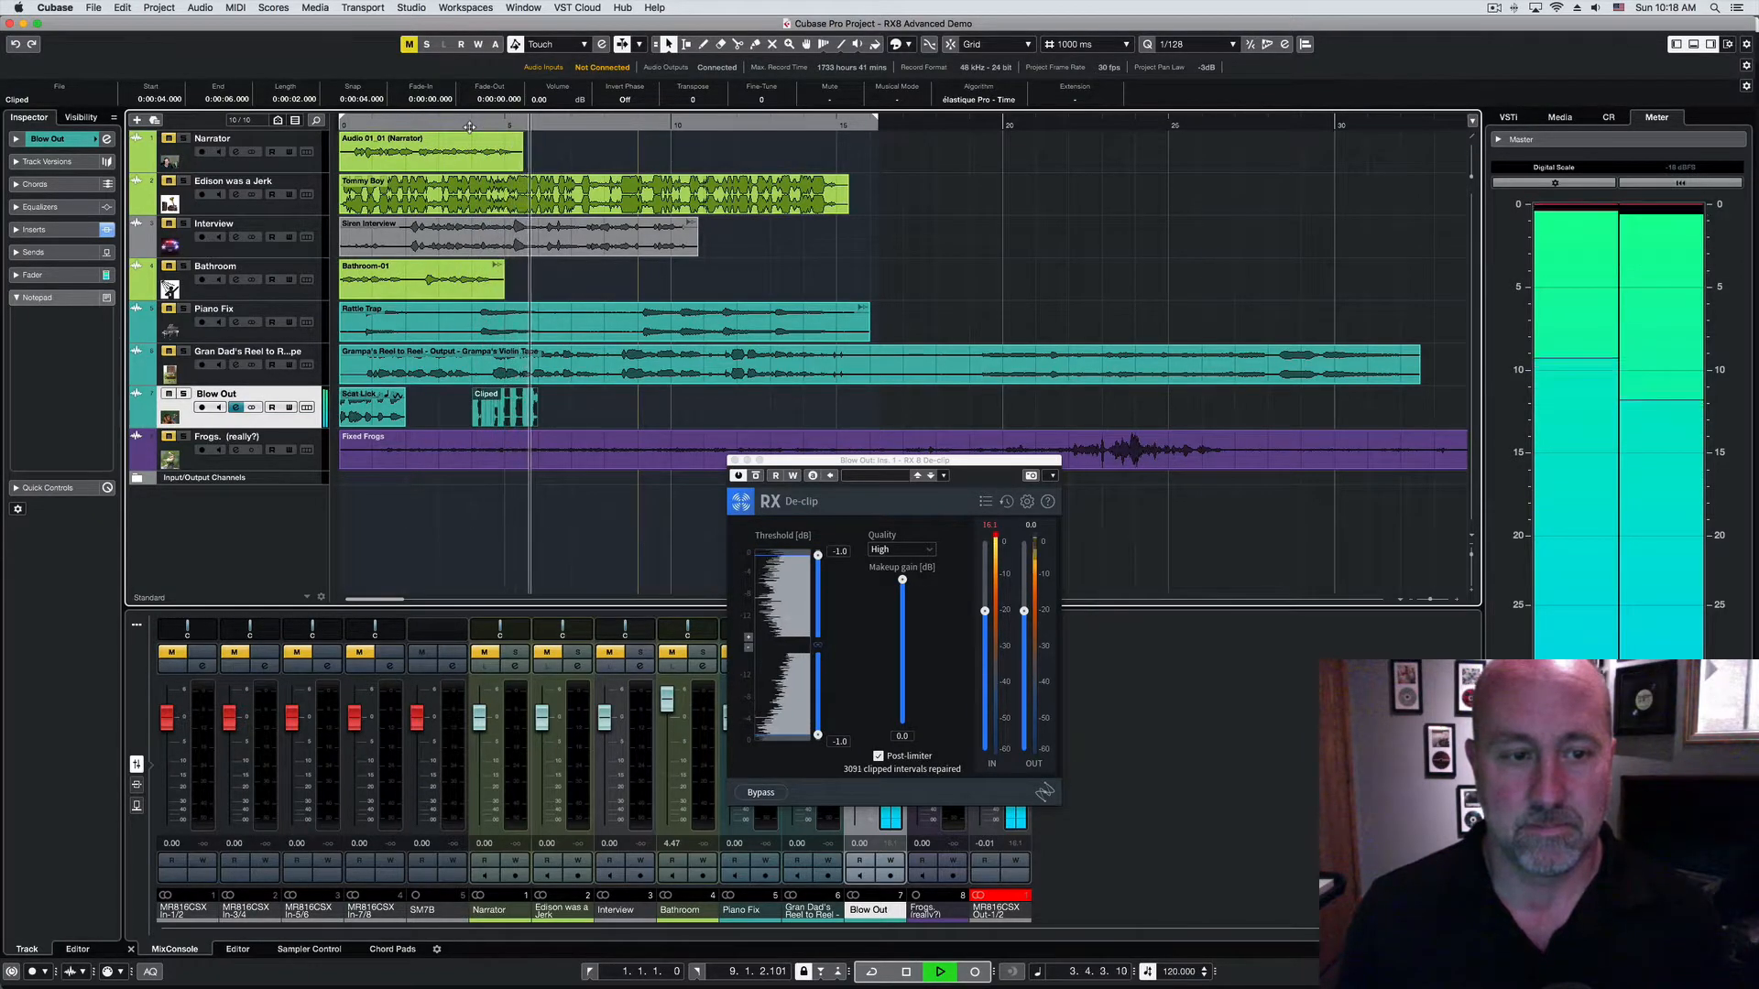
{"action": "key", "text": "space"}
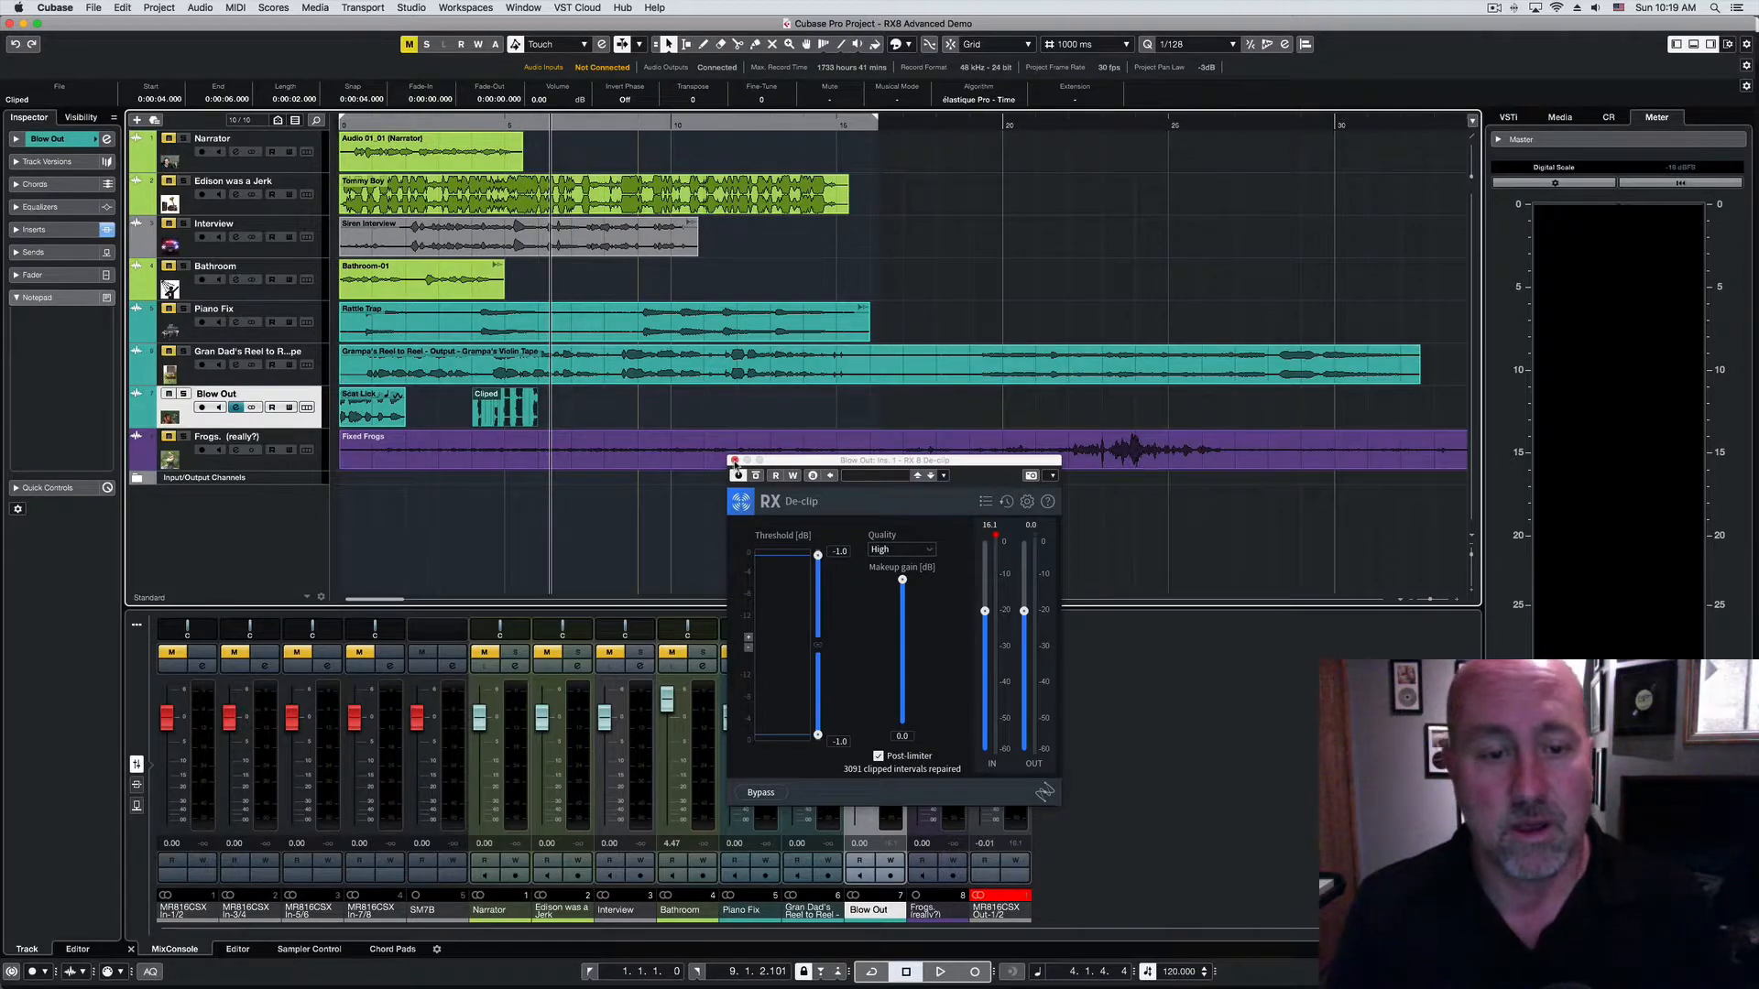
Step: Close the De-clip window, deselect the Cliped clip and switch to iZotope RX 8
{"action": "left_click", "coordinate": [734, 461]}
{"action": "left_click", "coordinate": [672, 414]}
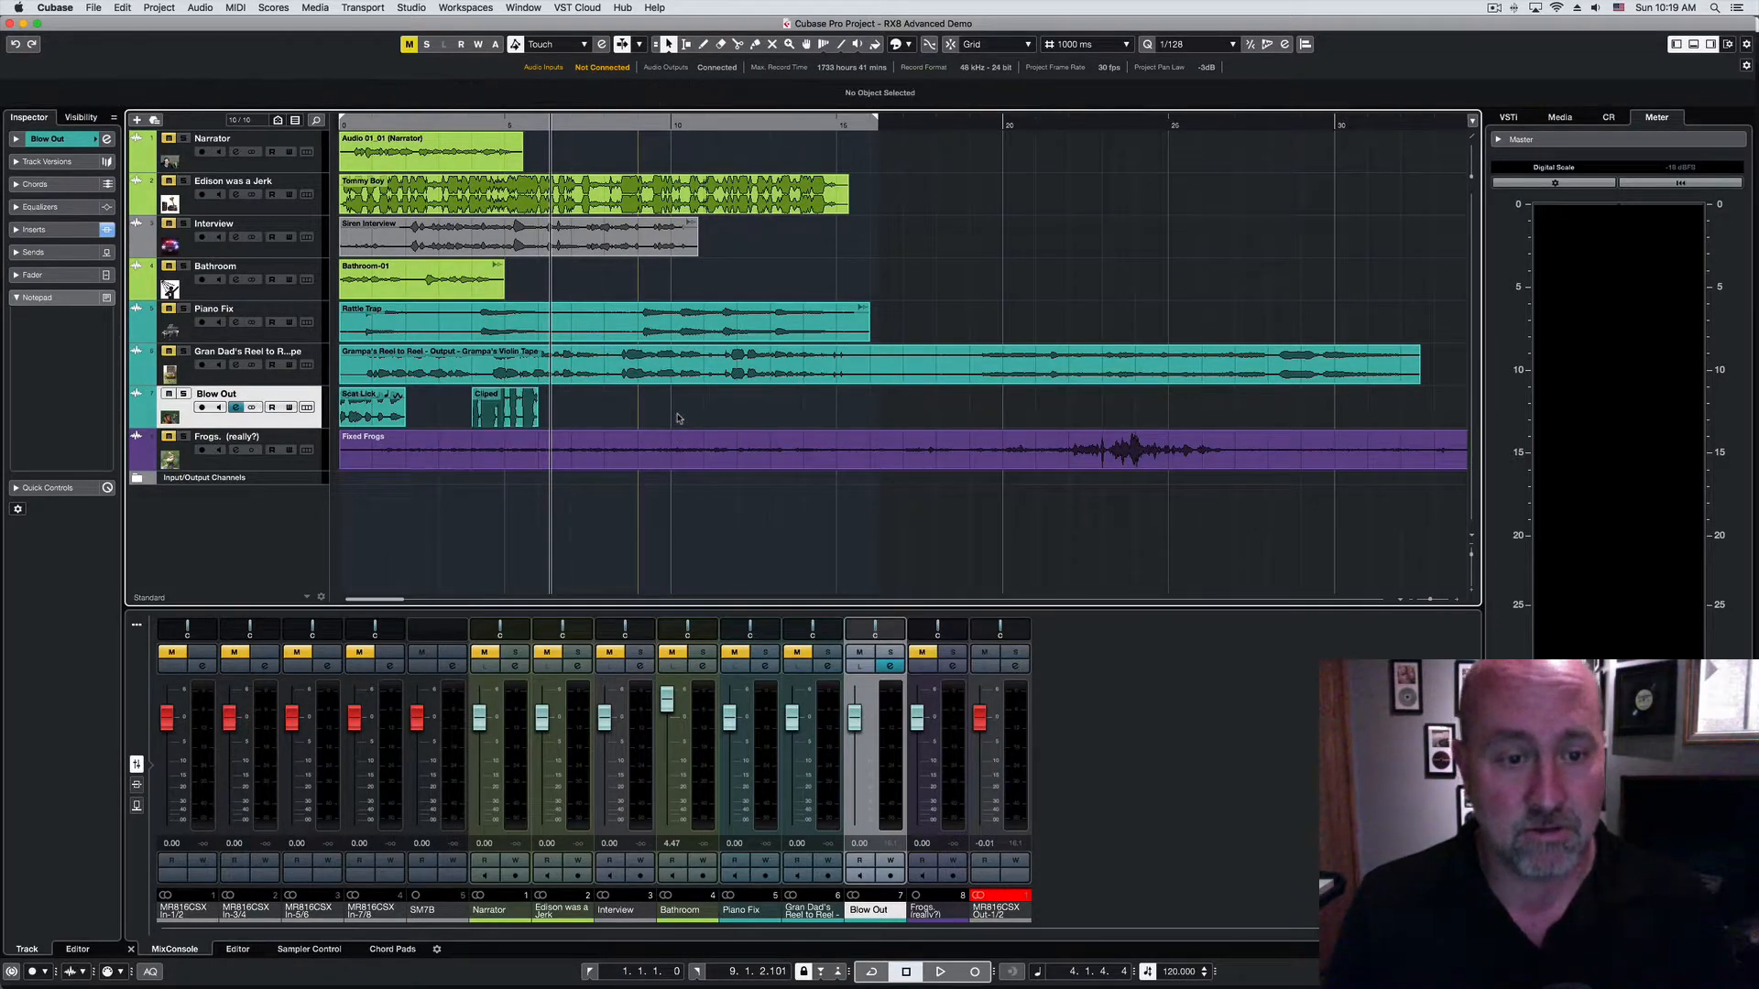
{"action": "key", "text": "super+Tab"}
{"action": "key", "text": "super+Tab"}
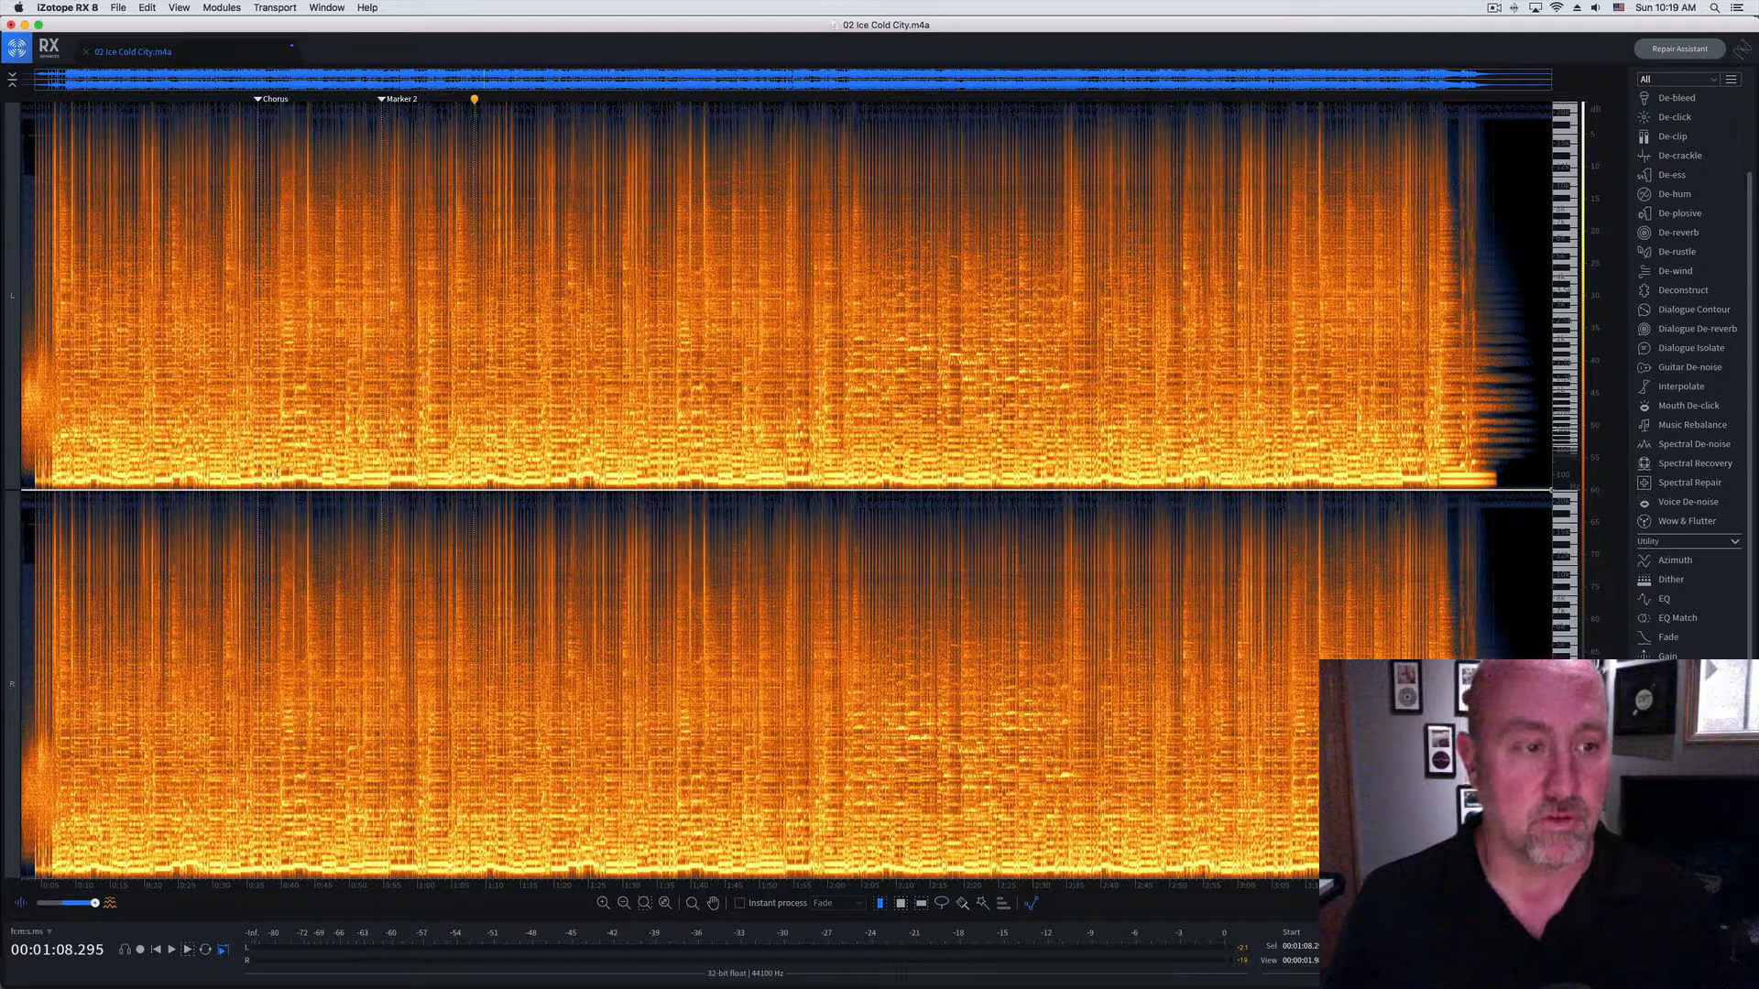
Step: Select the audio from the Chorus marker to Marker 2 and play part of it
{"action": "left_click", "coordinate": [255, 468]}
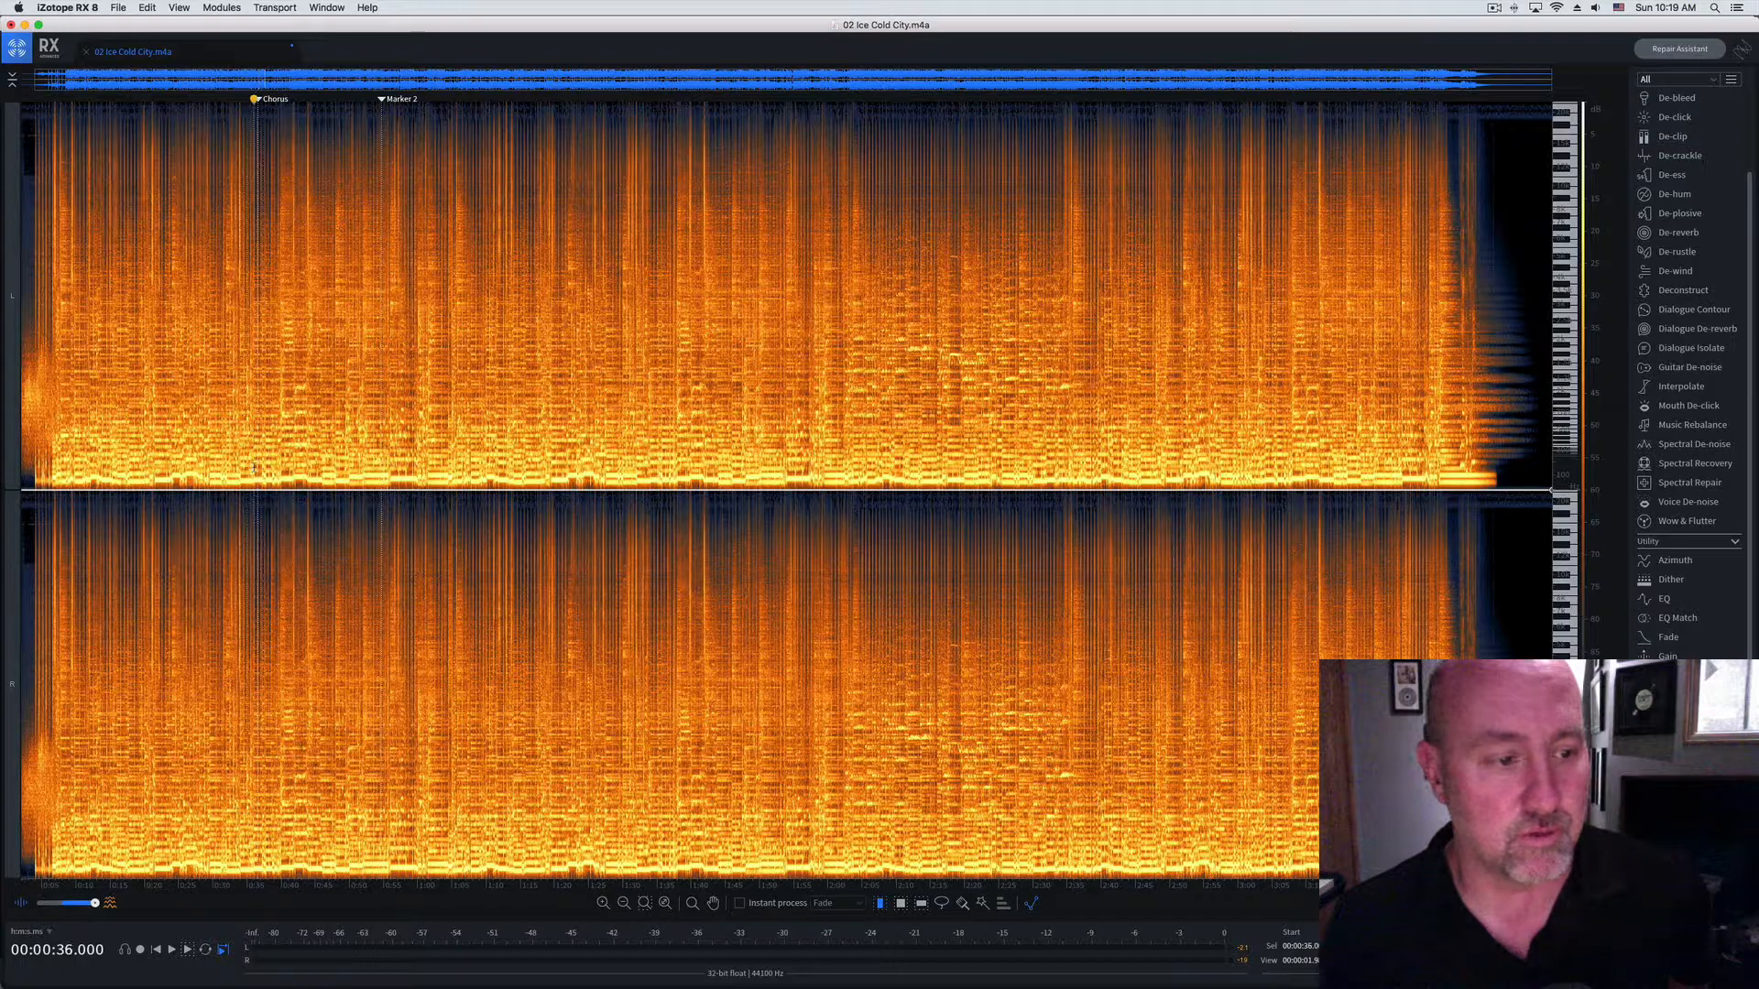
{"action": "left_click_drag", "start_coordinate": [254, 468], "coordinate": [382, 468]}
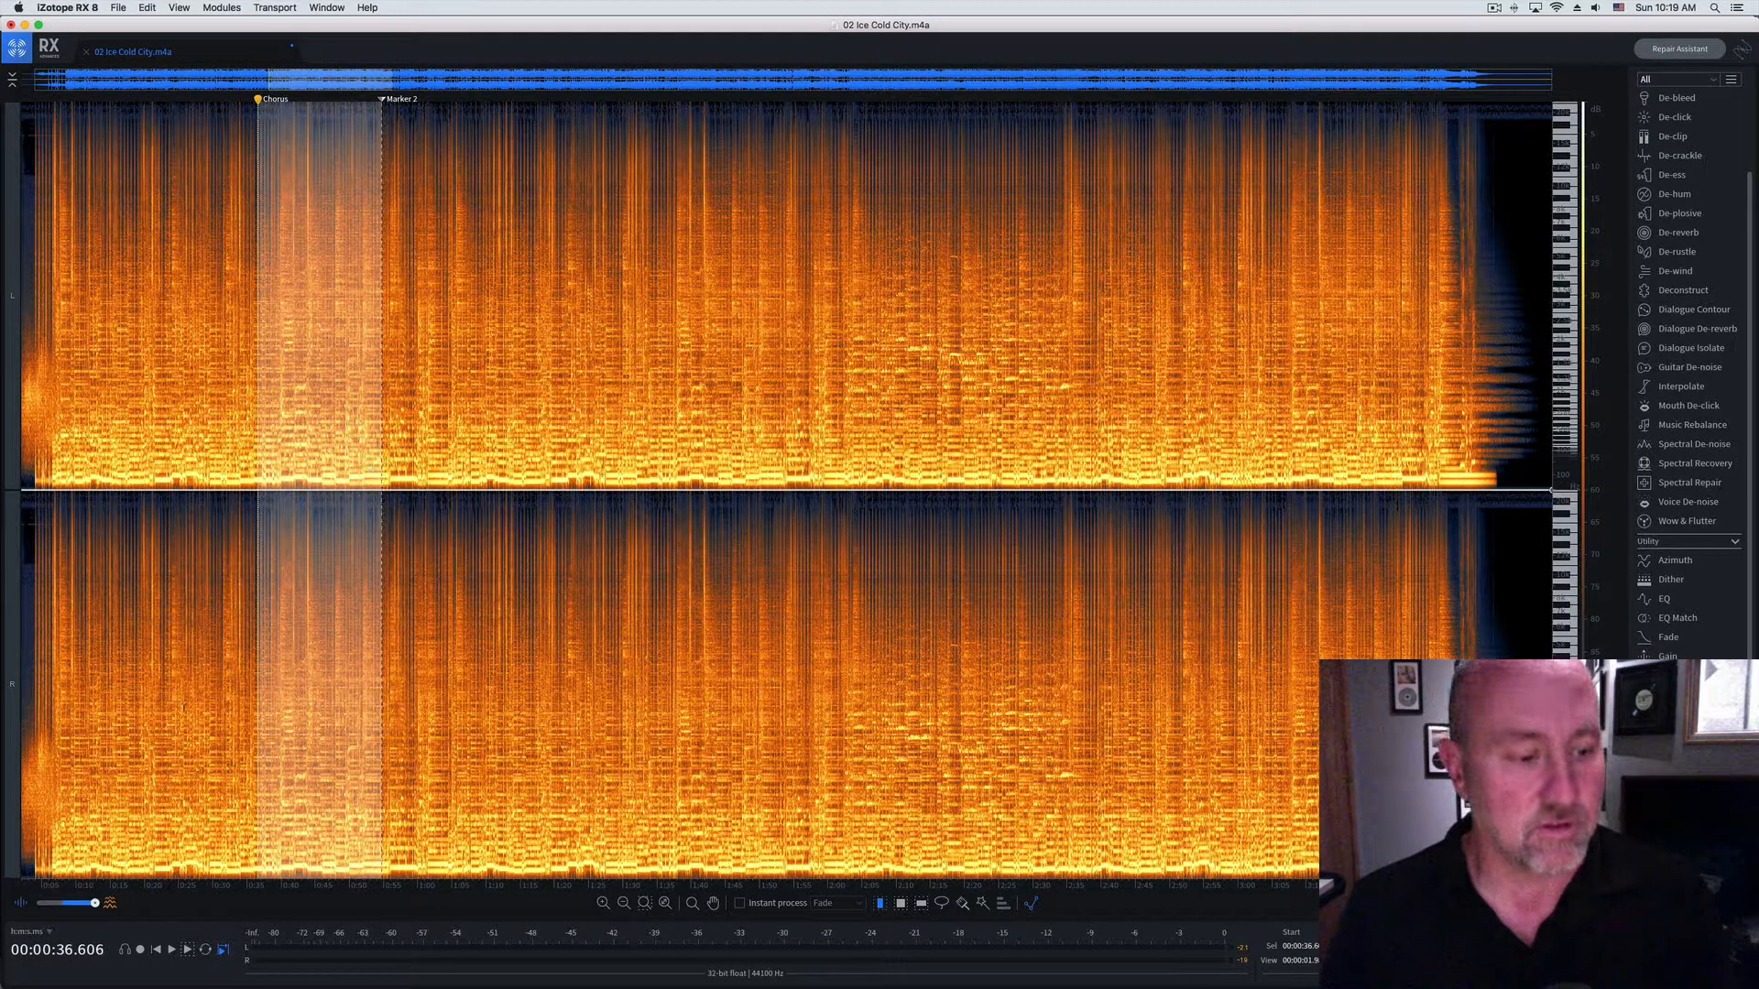
{"action": "left_click", "coordinate": [172, 951]}
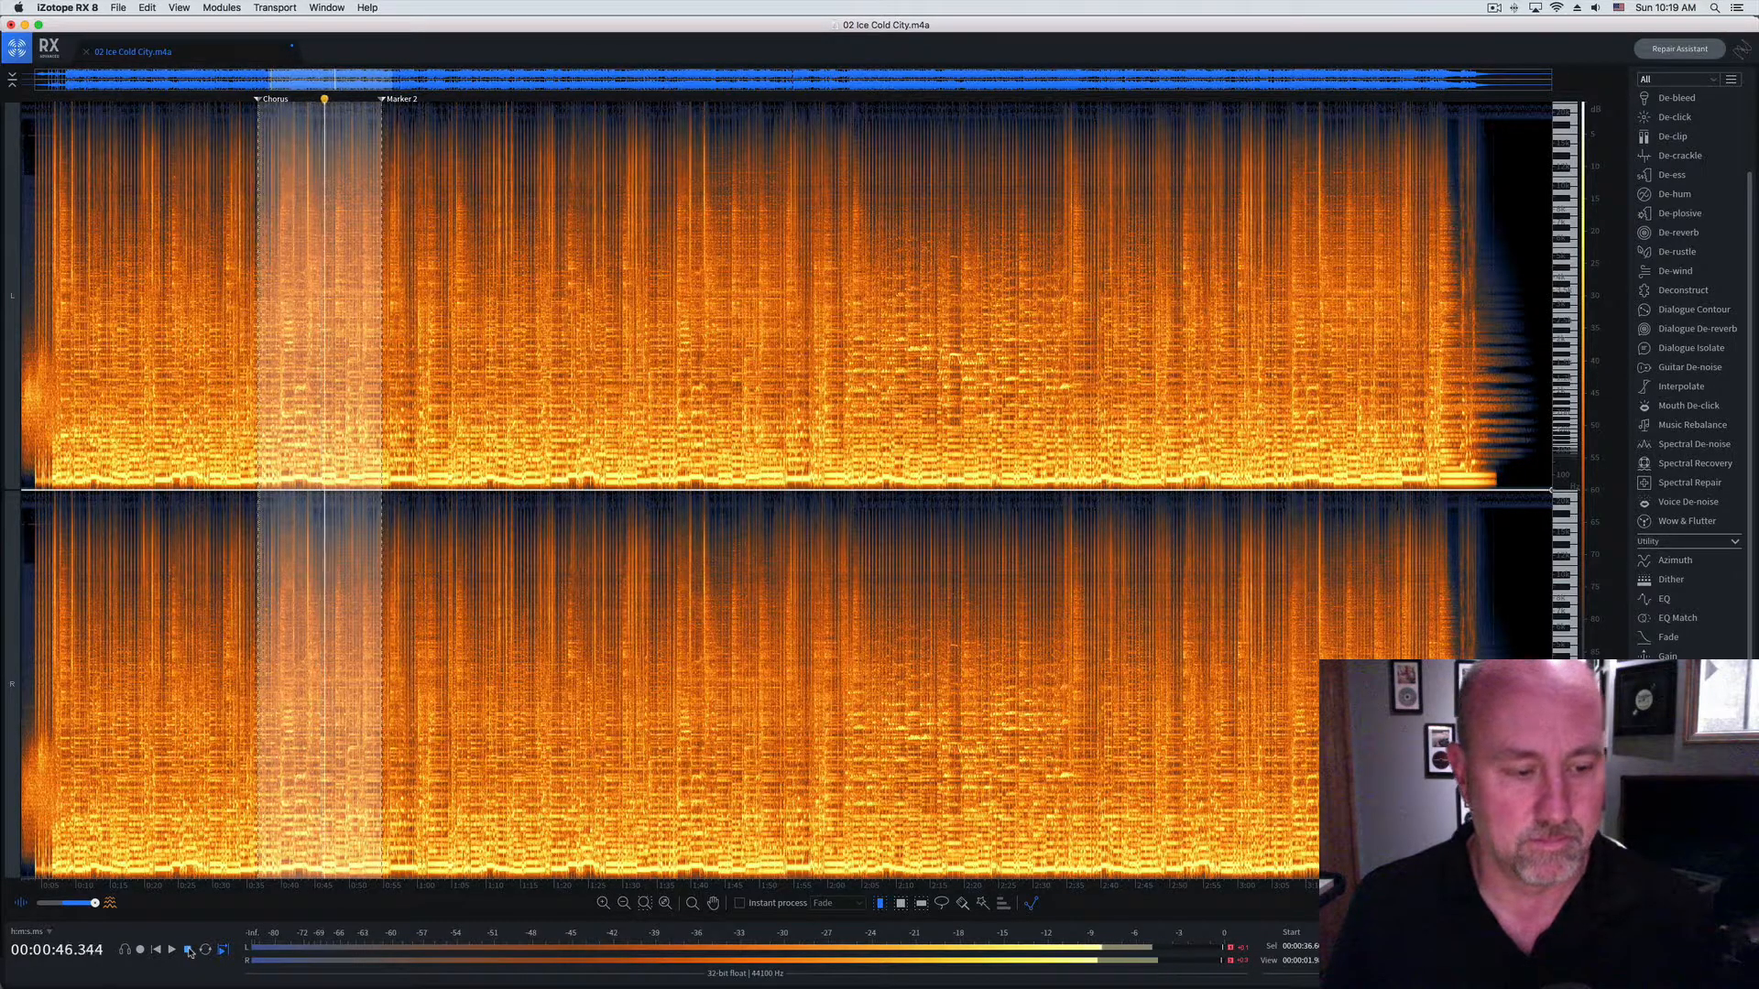
{"action": "left_click", "coordinate": [188, 949]}
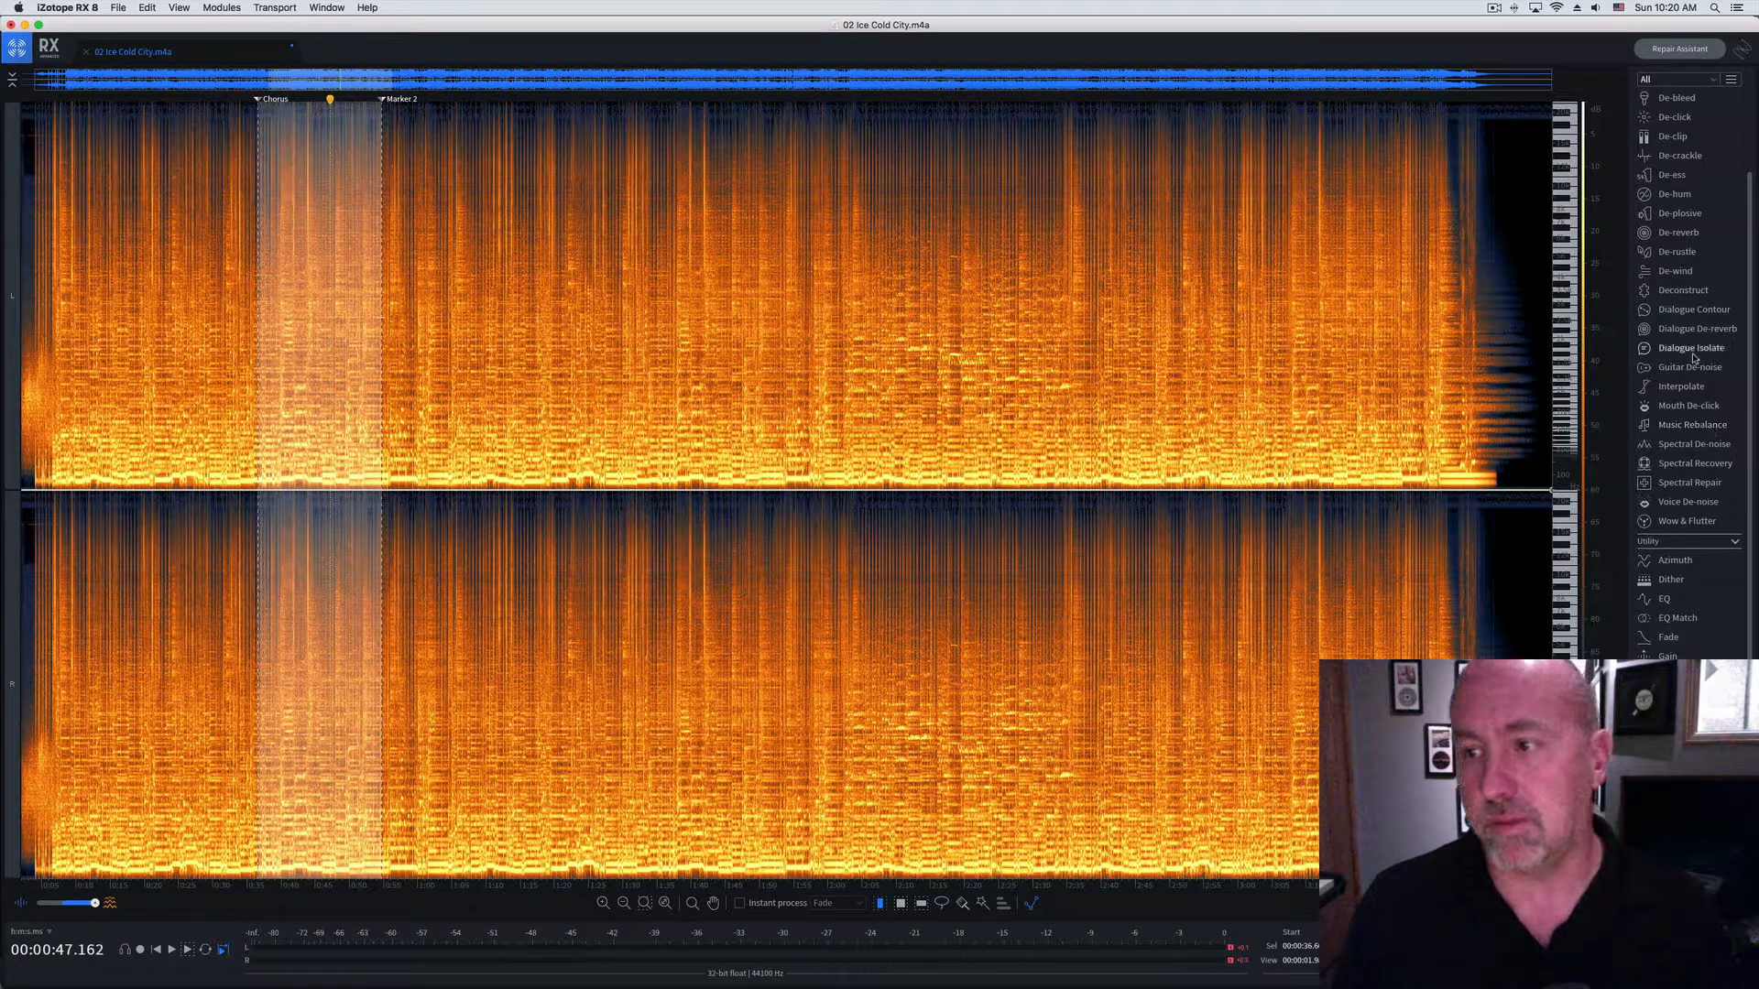
Step: Render Music Rebalance on the selected chorus with Vocal gain at -inf and quality at Better
{"action": "left_click", "coordinate": [1679, 427]}
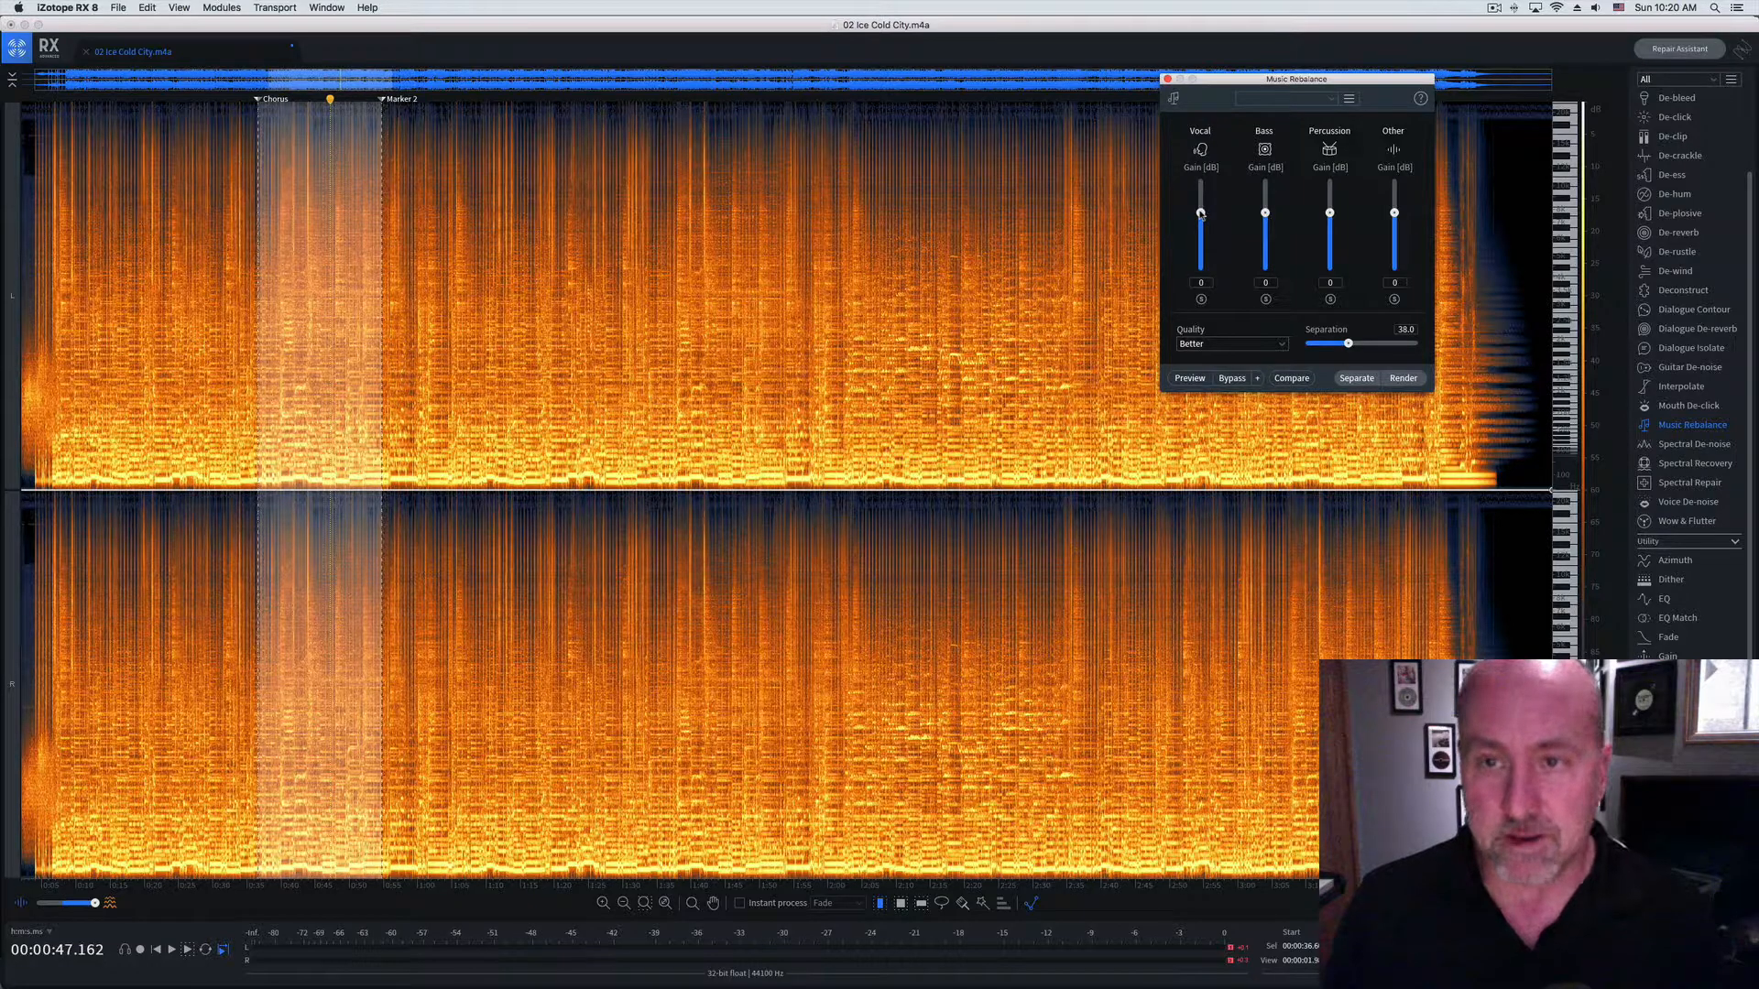
{"action": "left_click_drag", "start_coordinate": [1199, 214], "coordinate": [1199, 272]}
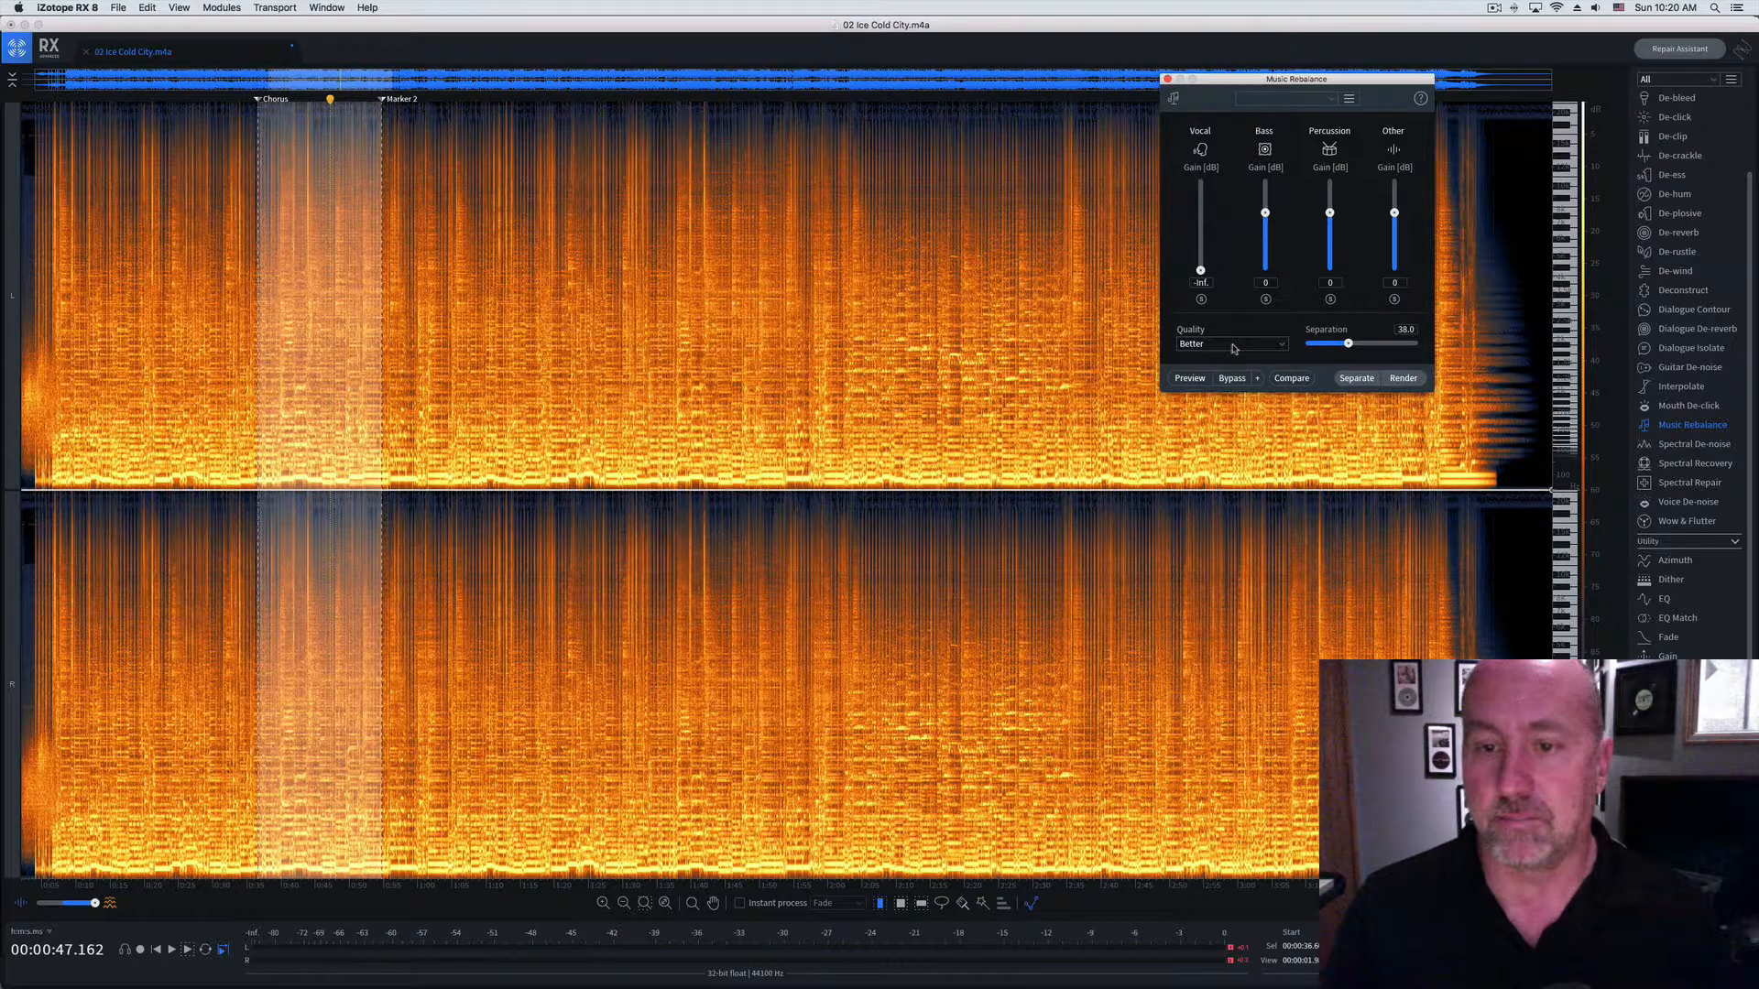
{"action": "left_click", "coordinate": [1197, 341]}
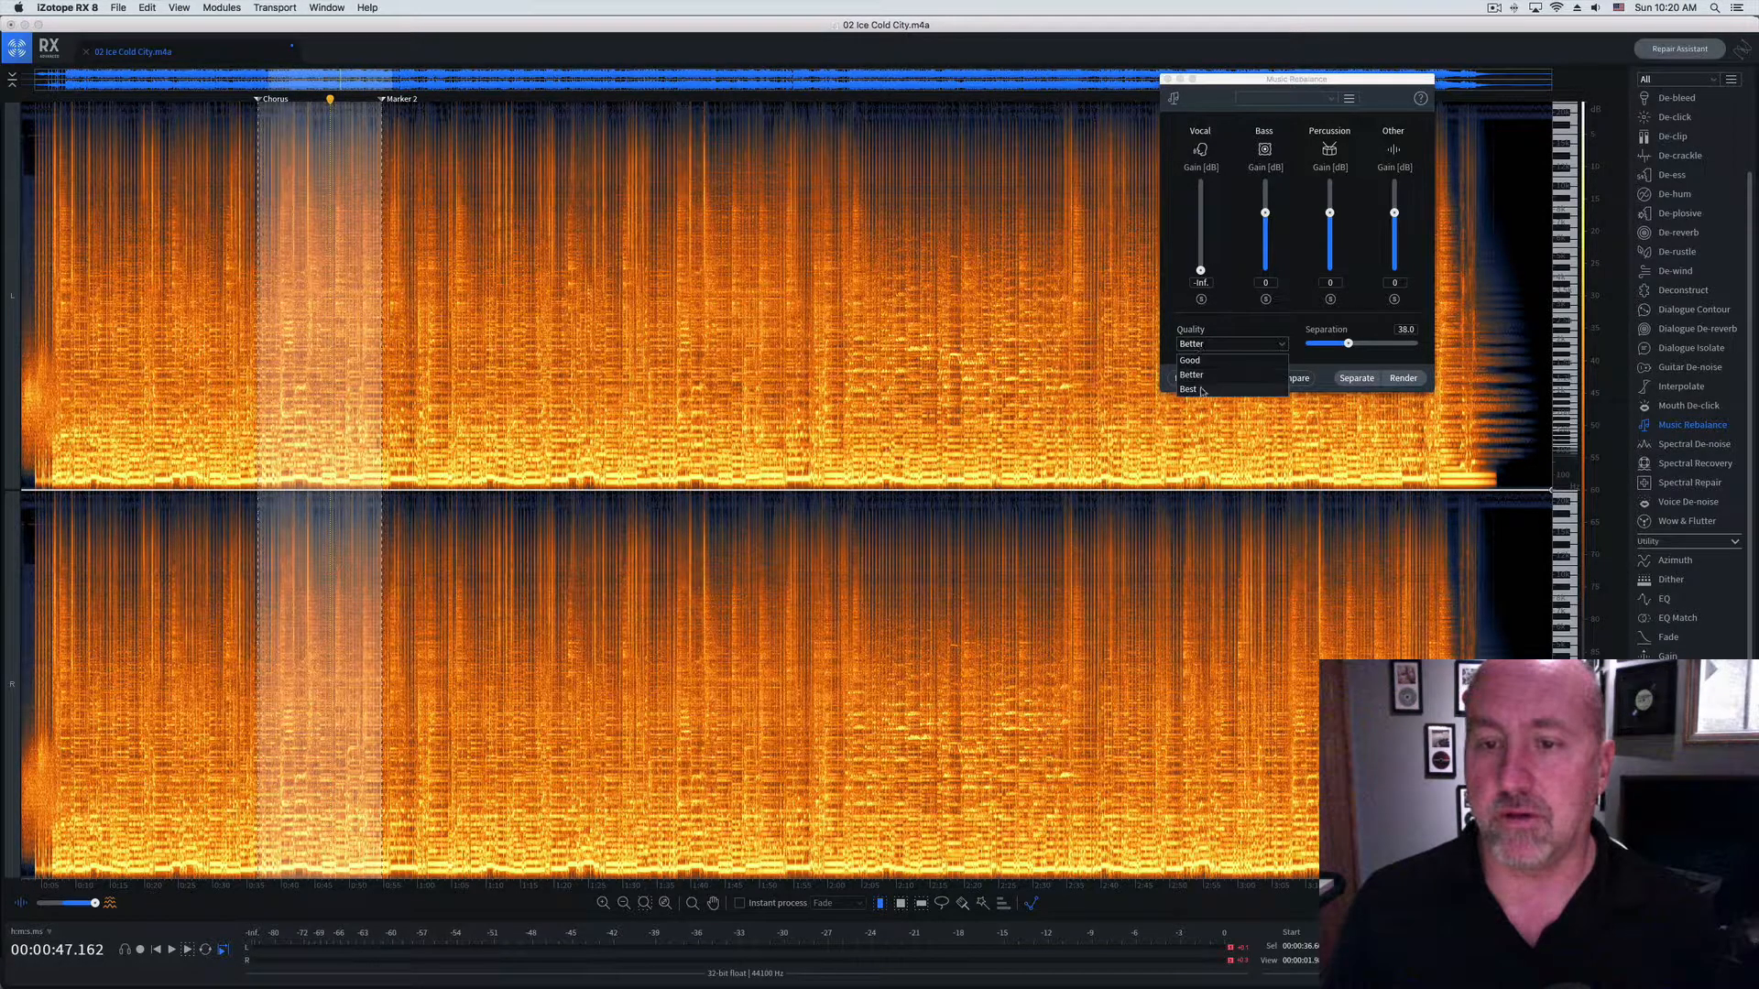
{"action": "left_click", "coordinate": [1213, 373]}
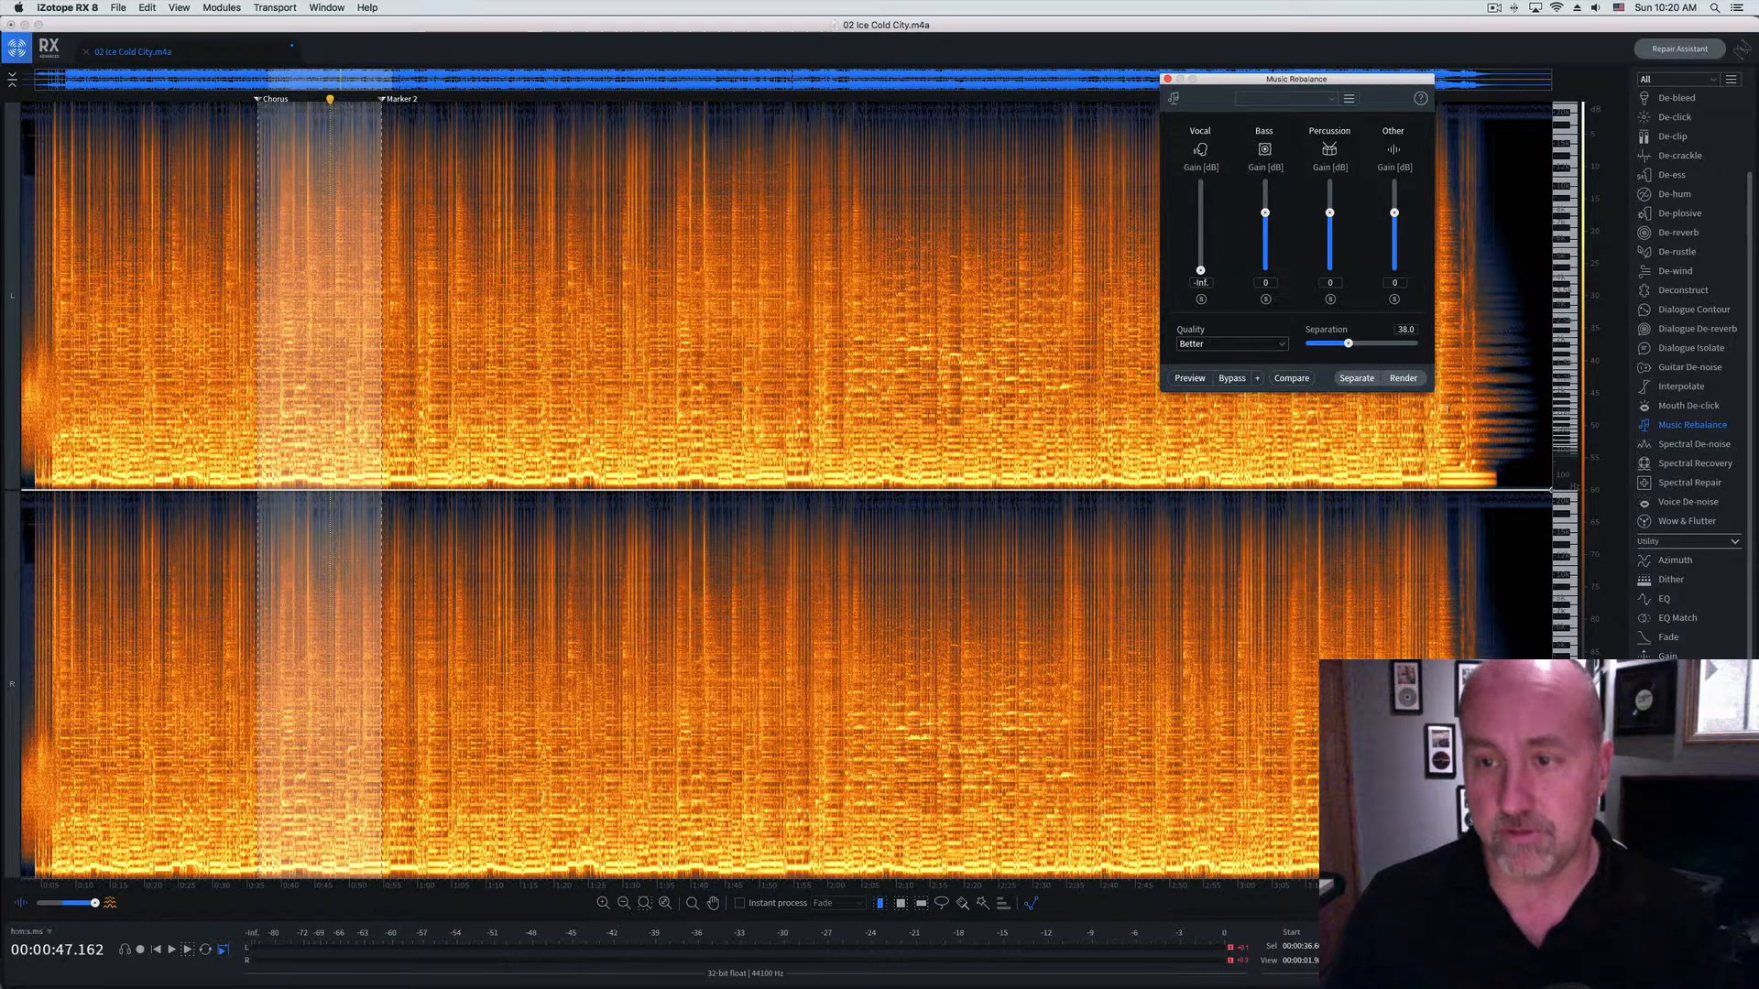
{"action": "left_click", "coordinate": [1403, 380]}
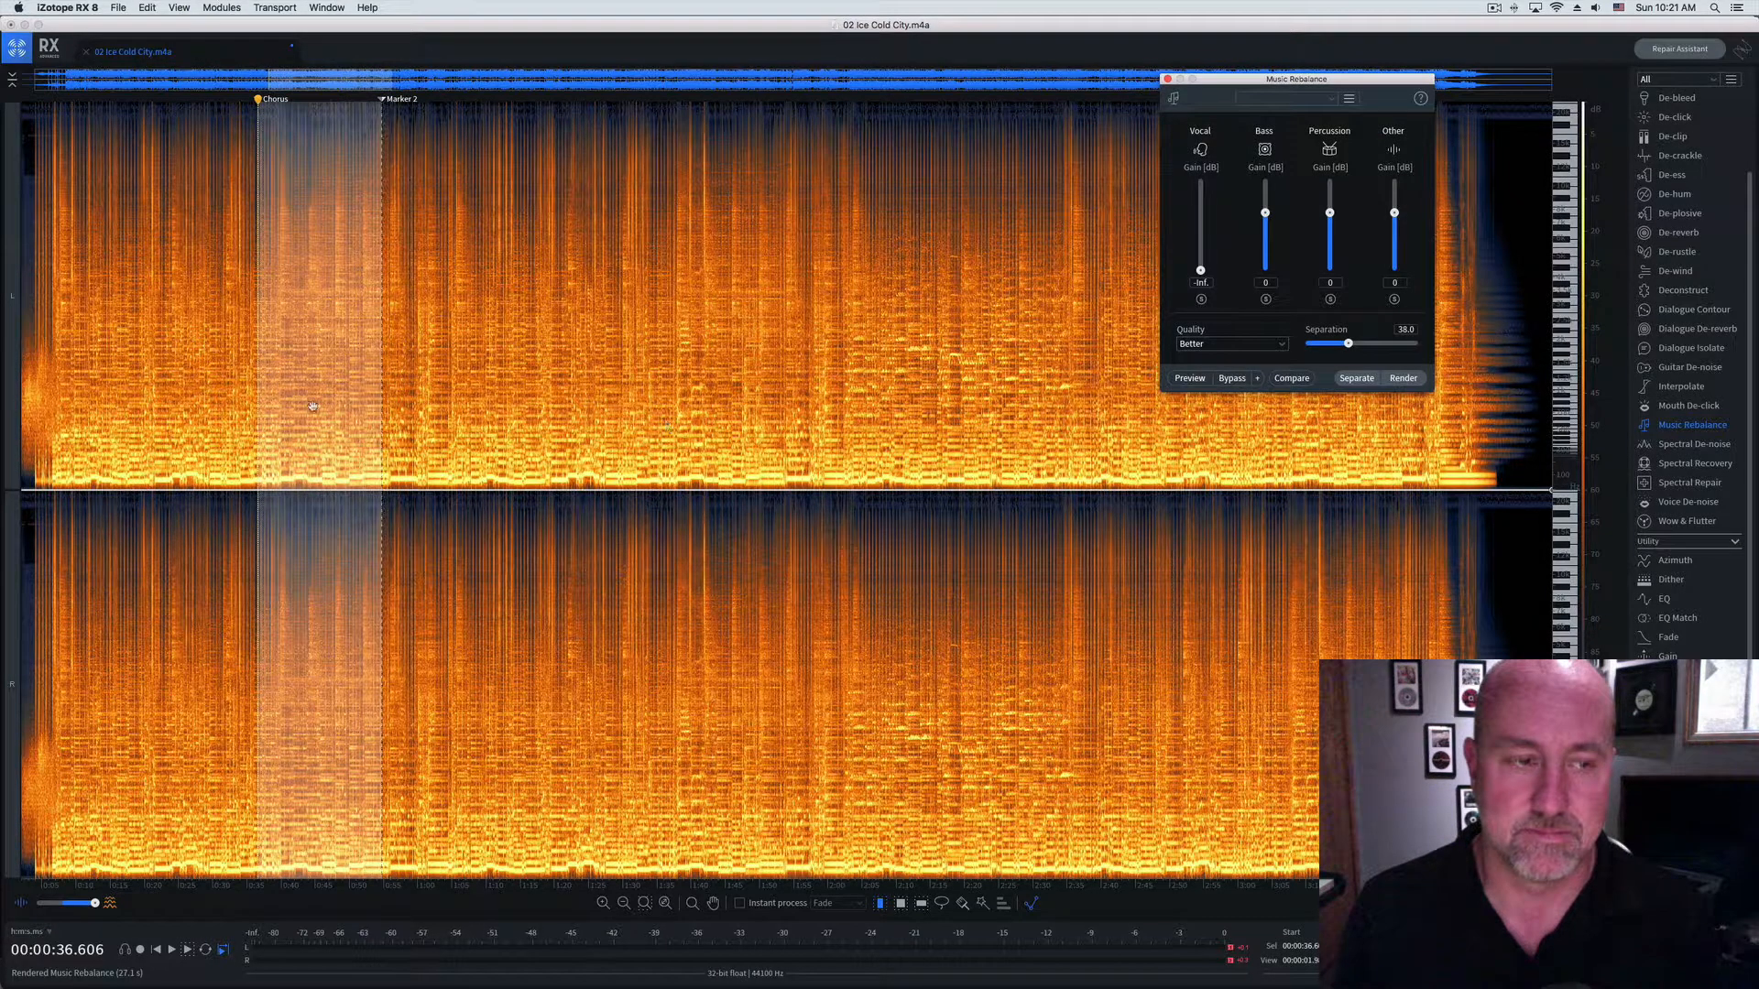
Step: Play the song from just before the Chorus marker into the rendered section
{"action": "left_click", "coordinate": [234, 454]}
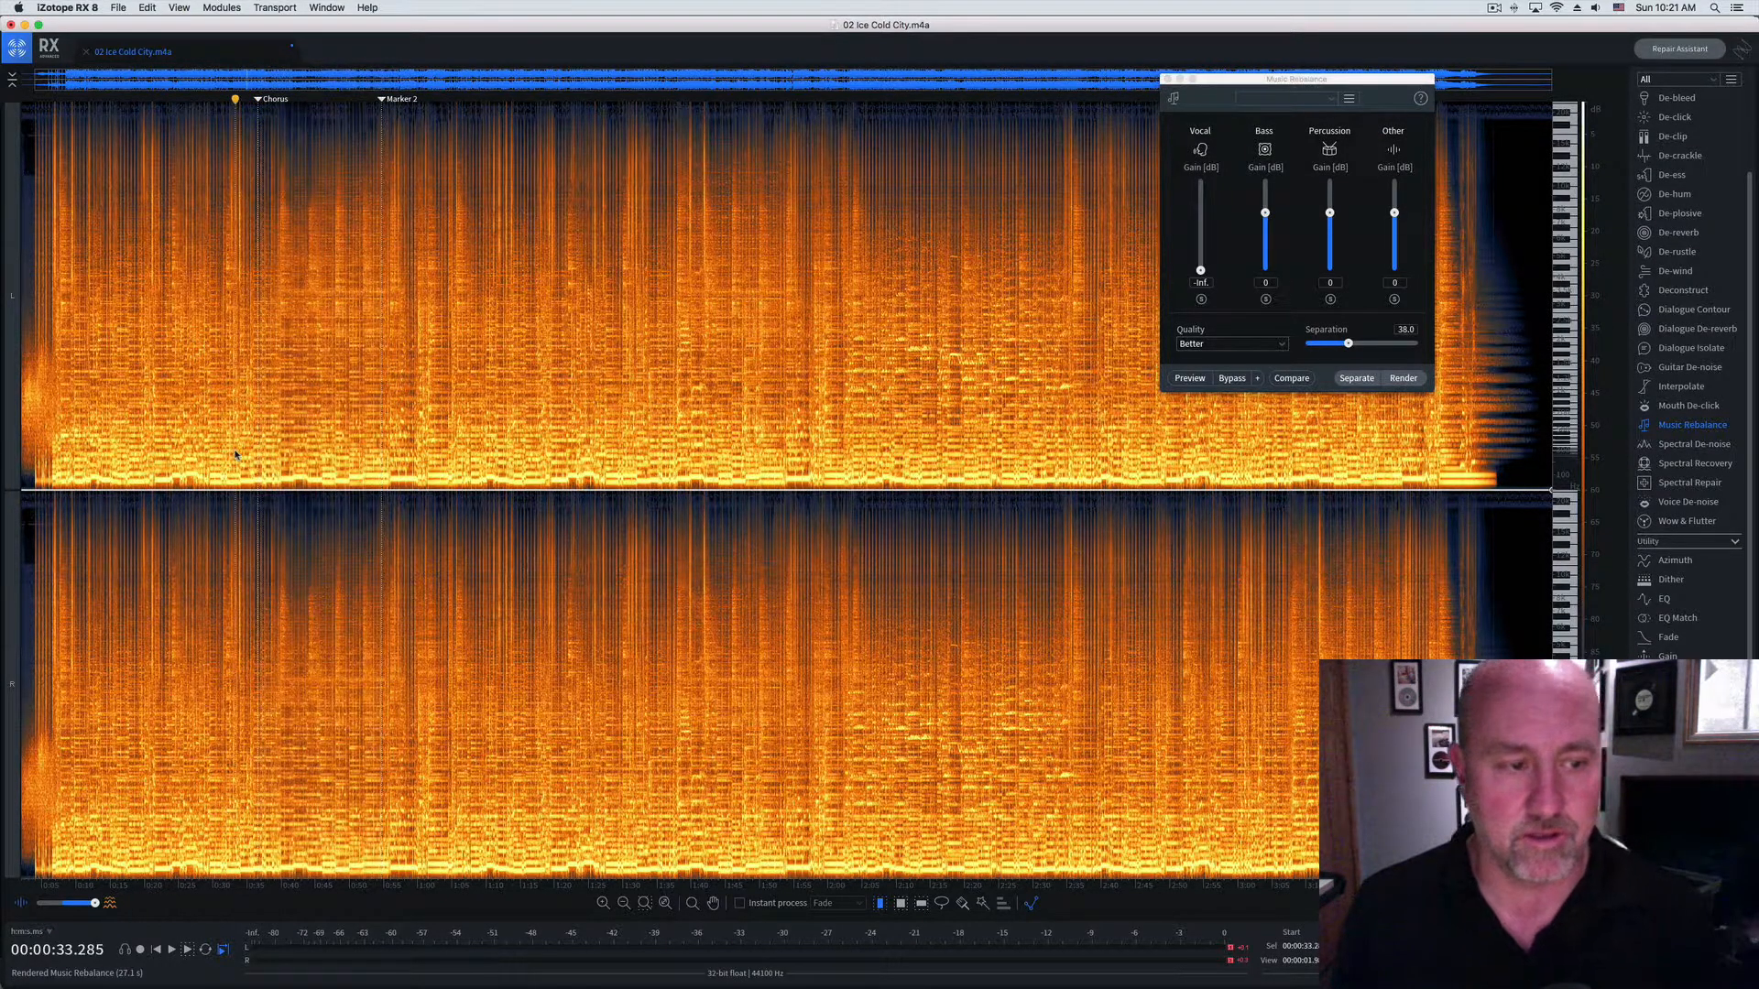
{"action": "key", "text": "space"}
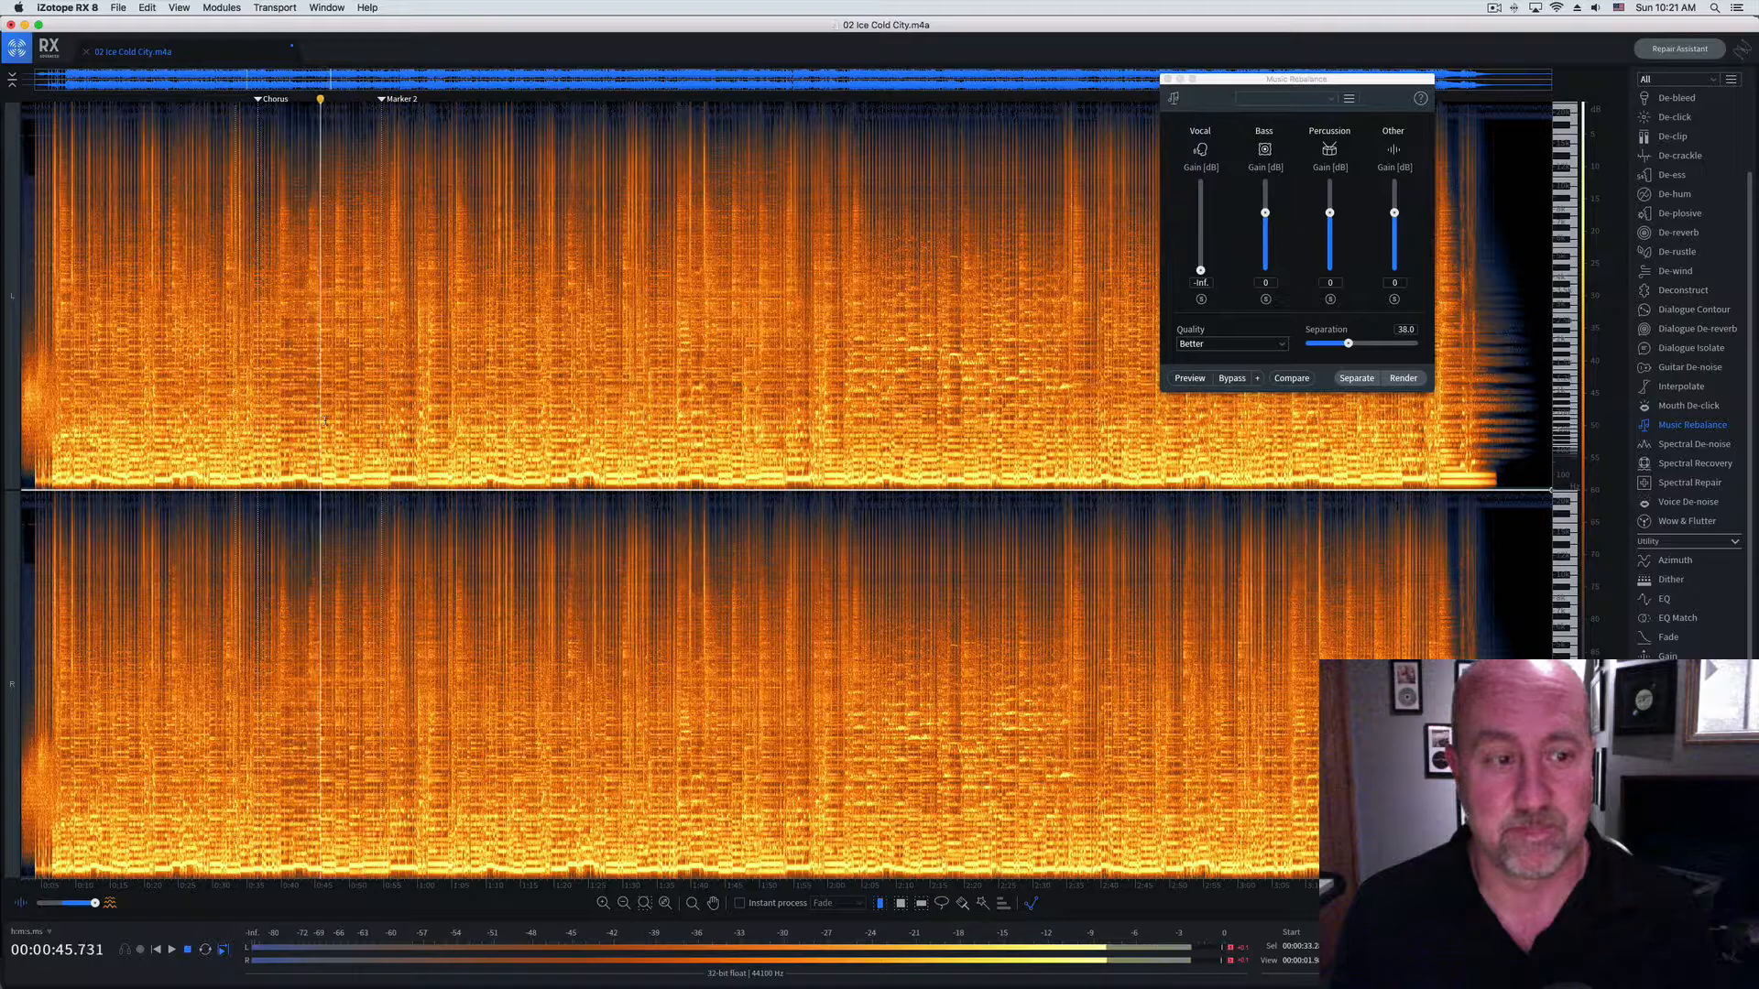
{"action": "key", "text": "space"}
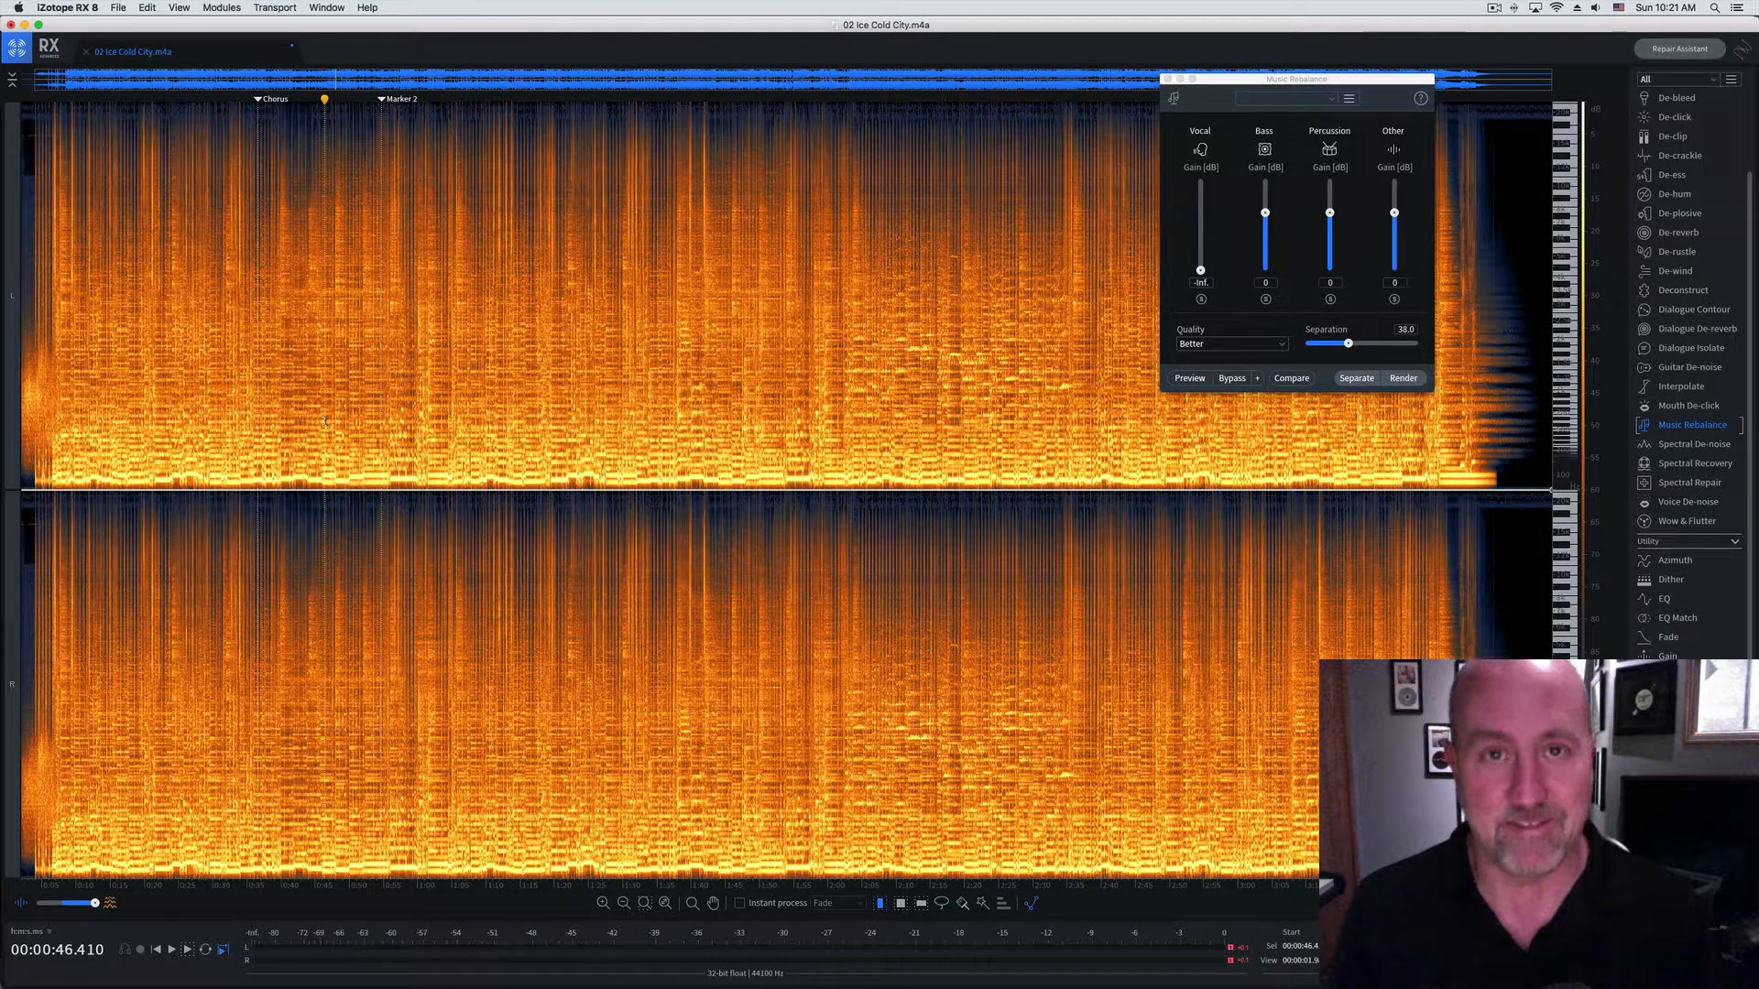
Step: Reselect the audio from the Chorus marker to Marker 2 and set Music Rebalance's Vocal gain to 0 dB
{"action": "left_click_drag", "start_coordinate": [257, 274], "coordinate": [381, 275]}
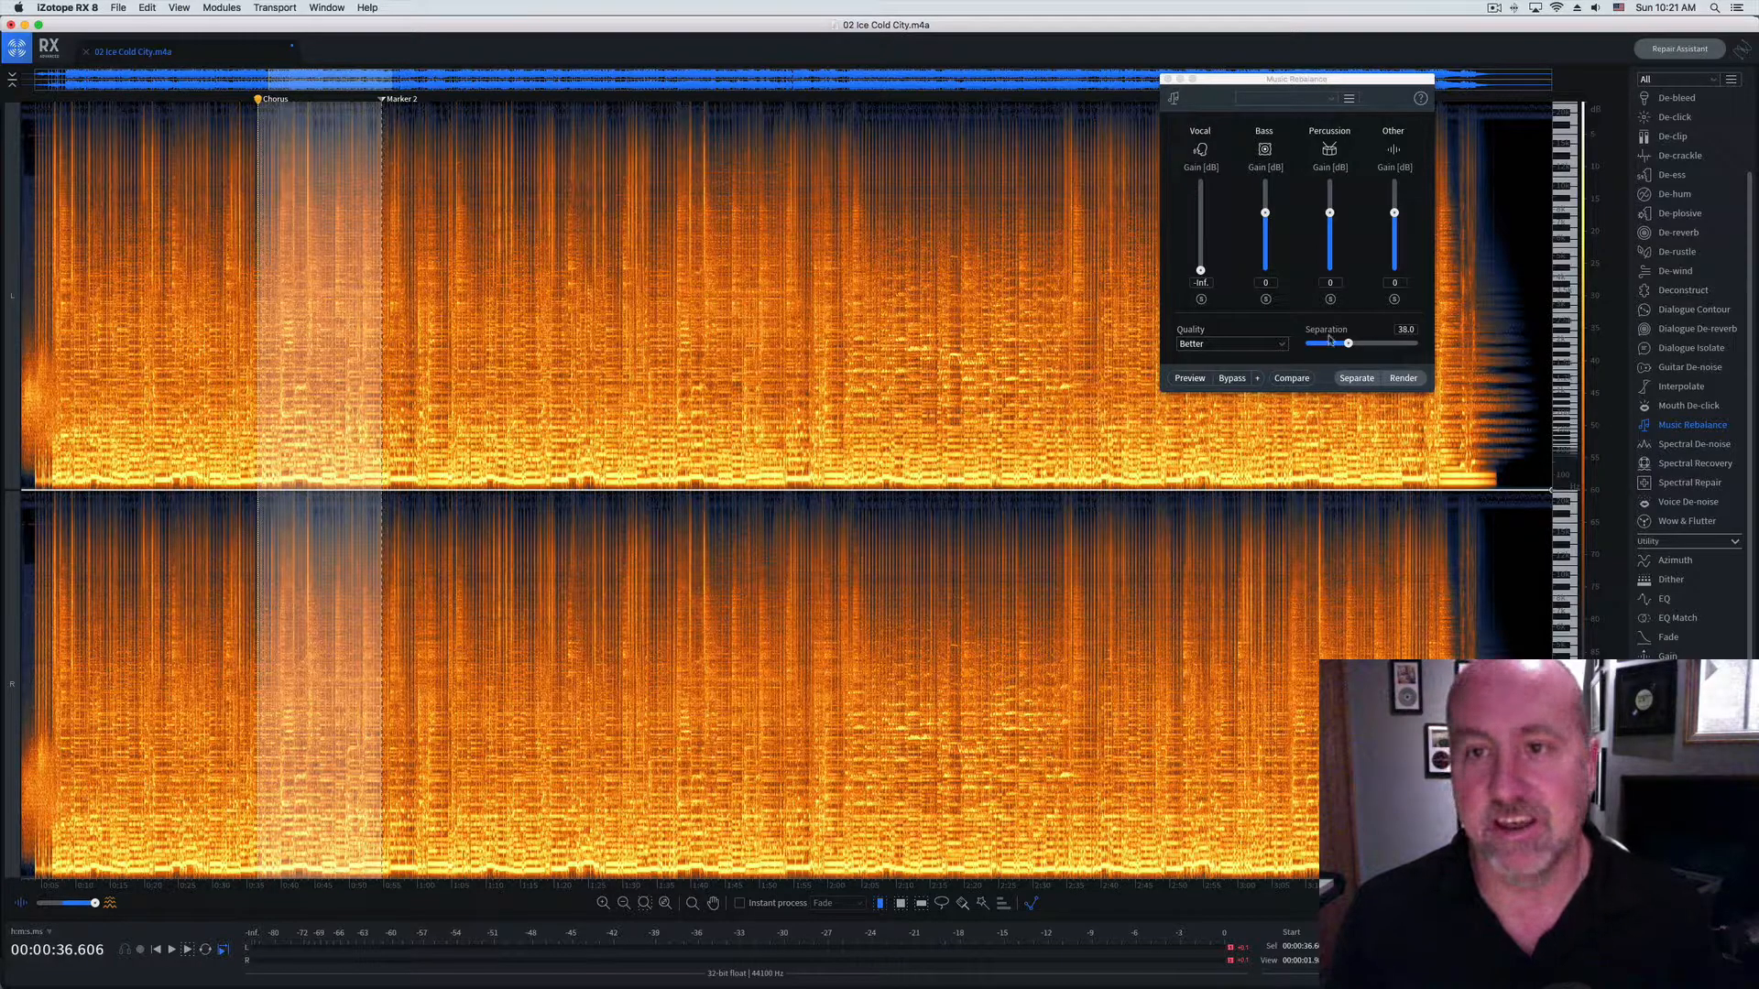
{"action": "left_click_drag", "start_coordinate": [1201, 272], "coordinate": [1198, 218]}
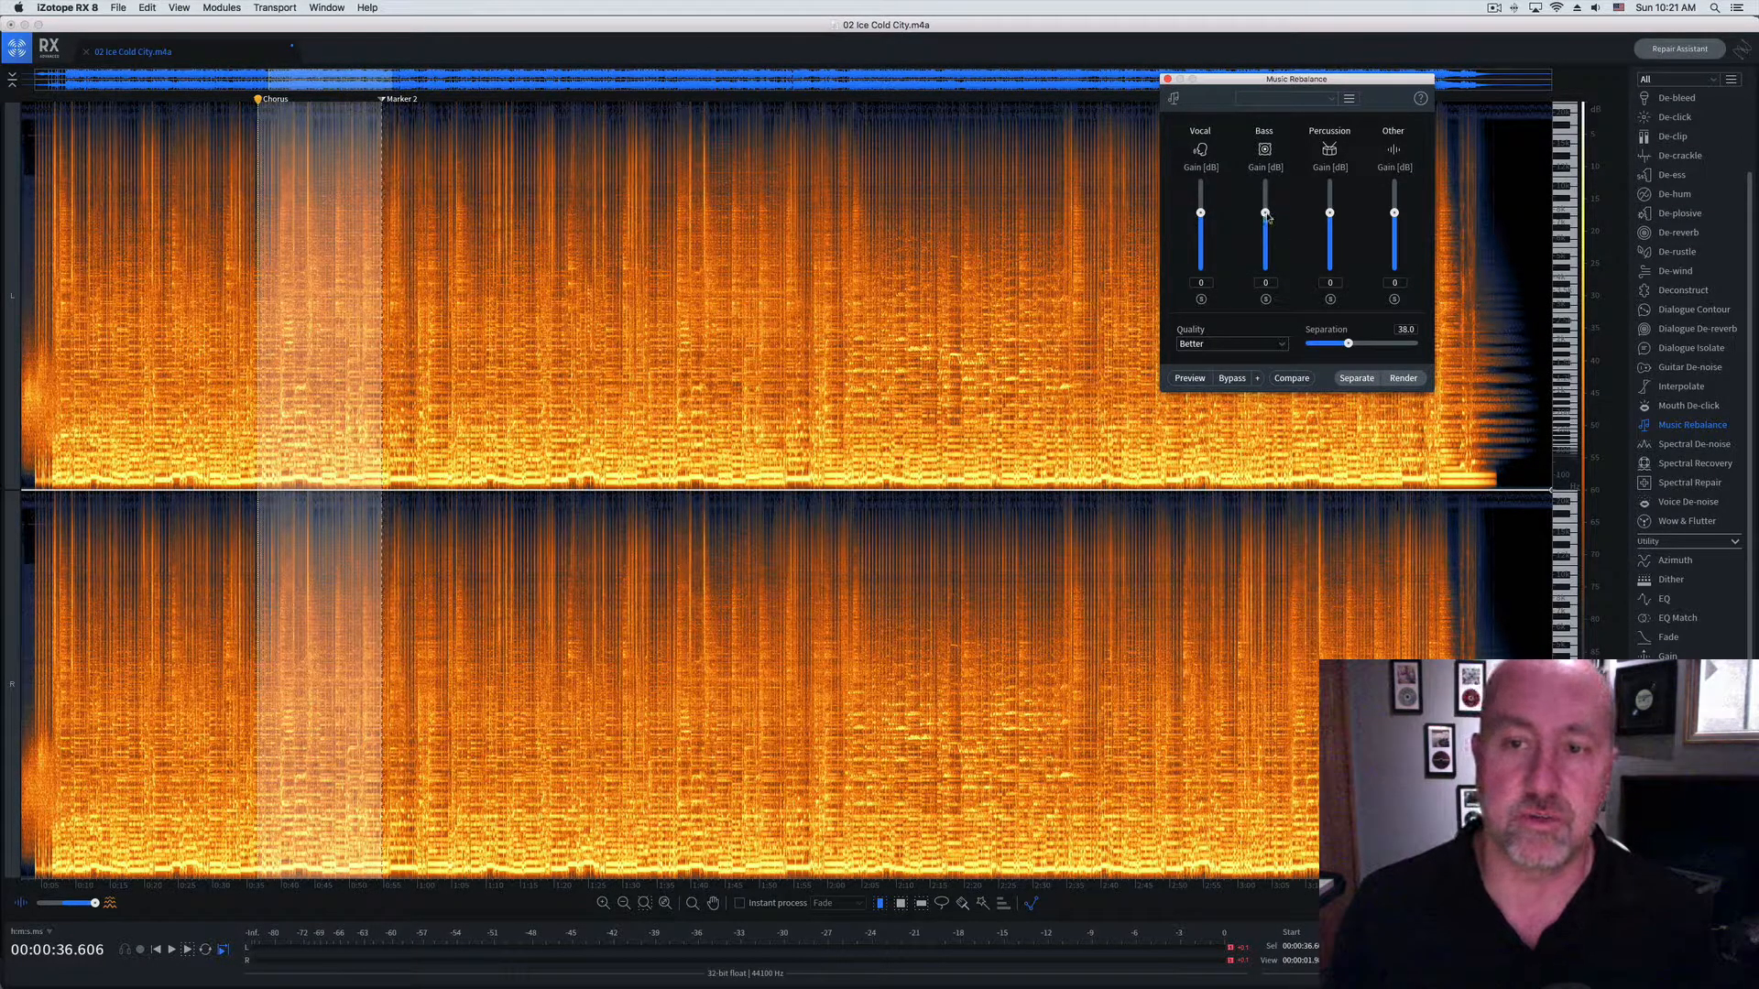
{"action": "left_click_drag", "start_coordinate": [1265, 213], "coordinate": [1265, 212]}
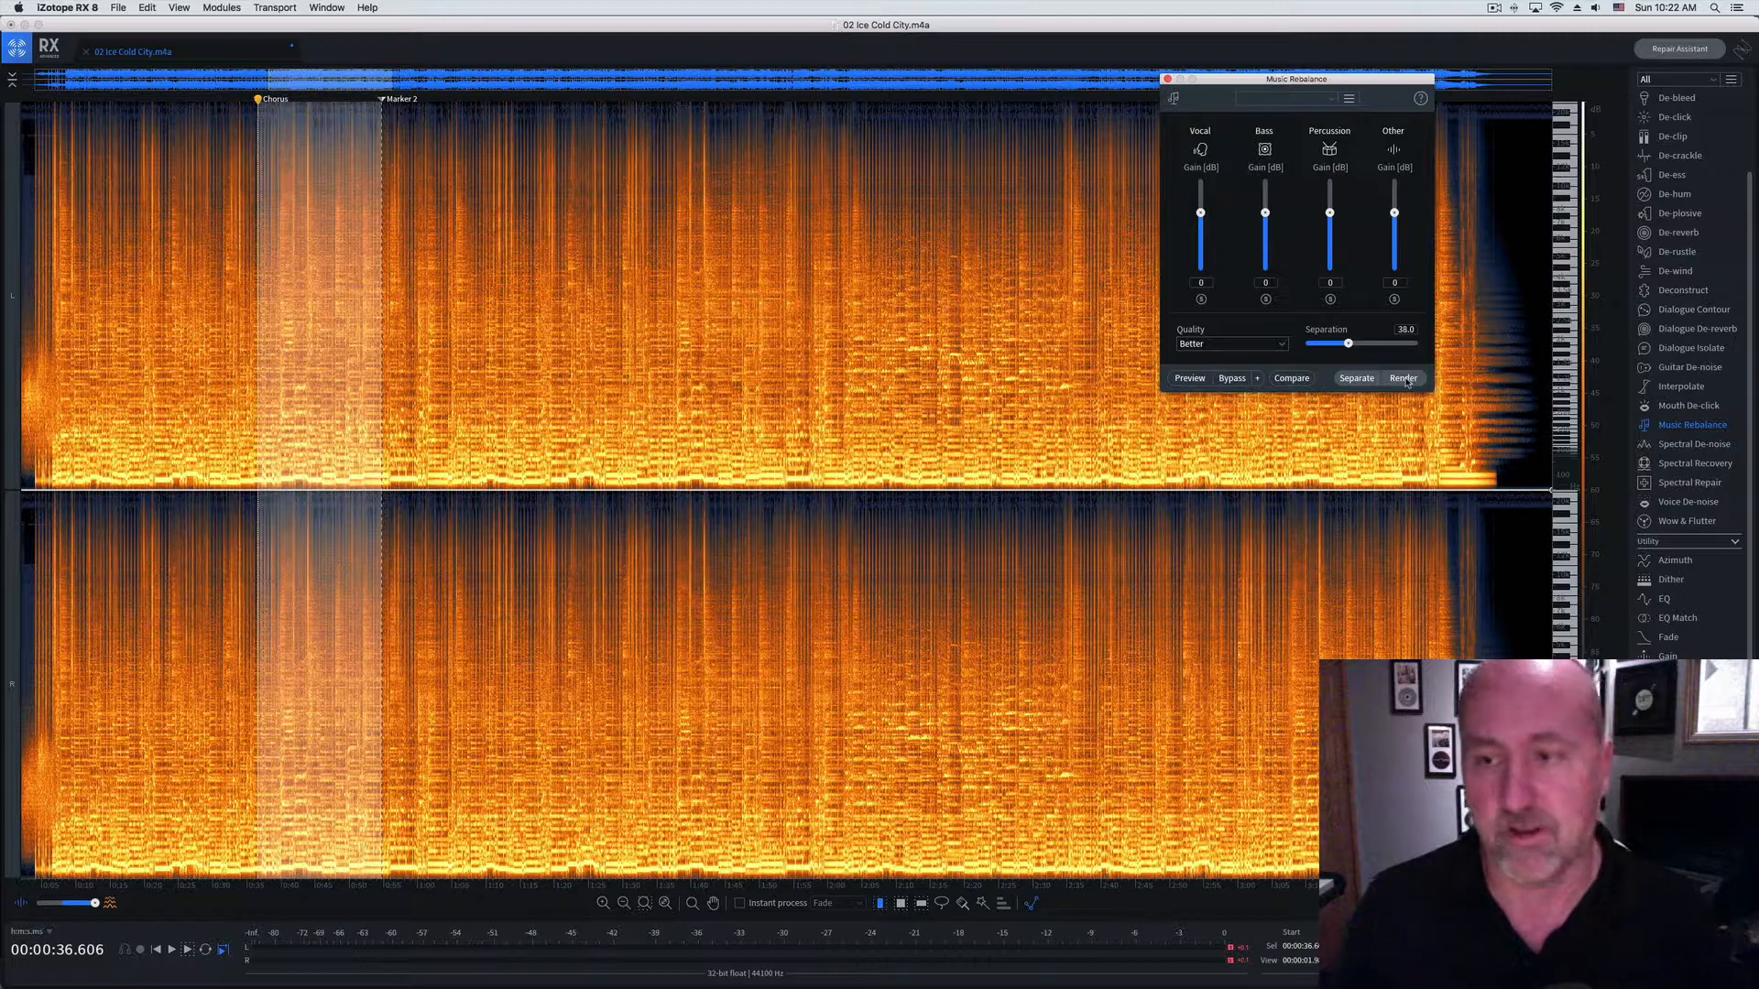
Step: Separate the selected chorus into stems with Music Rebalance and view the Vocal, Percussion, Bass and Other Instruments results
{"action": "left_click", "coordinate": [1375, 381]}
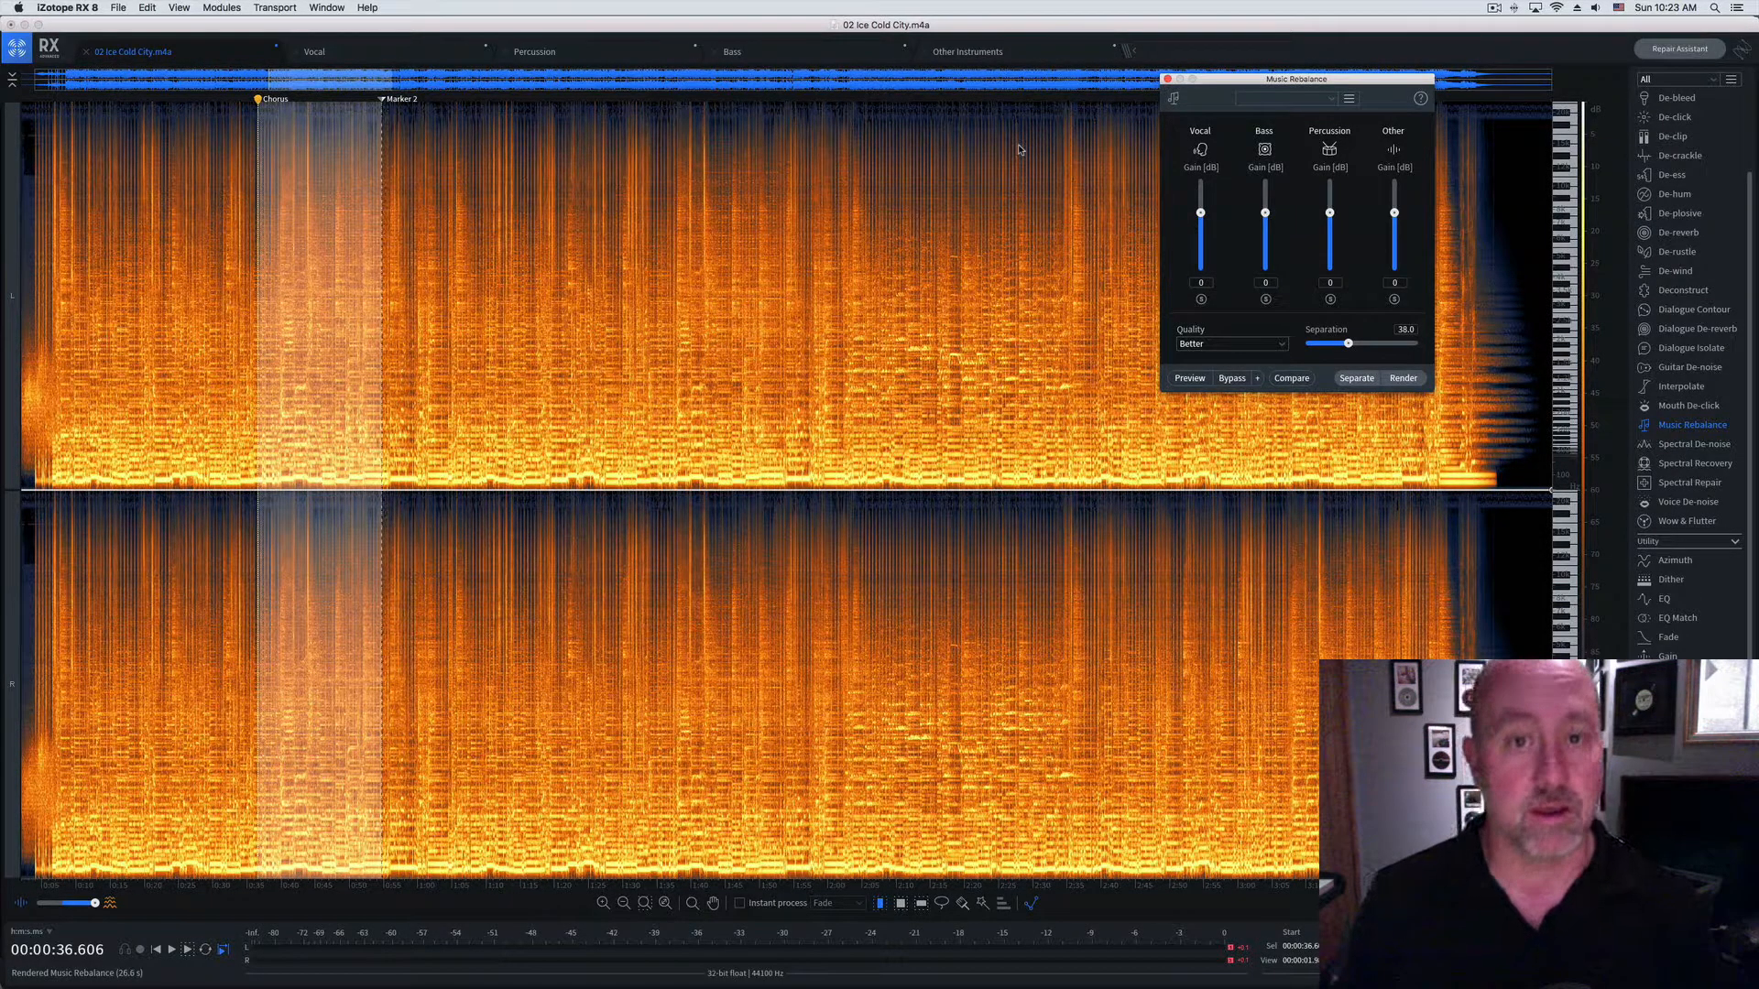
{"action": "left_click", "coordinate": [213, 53]}
{"action": "left_click", "coordinate": [316, 52]}
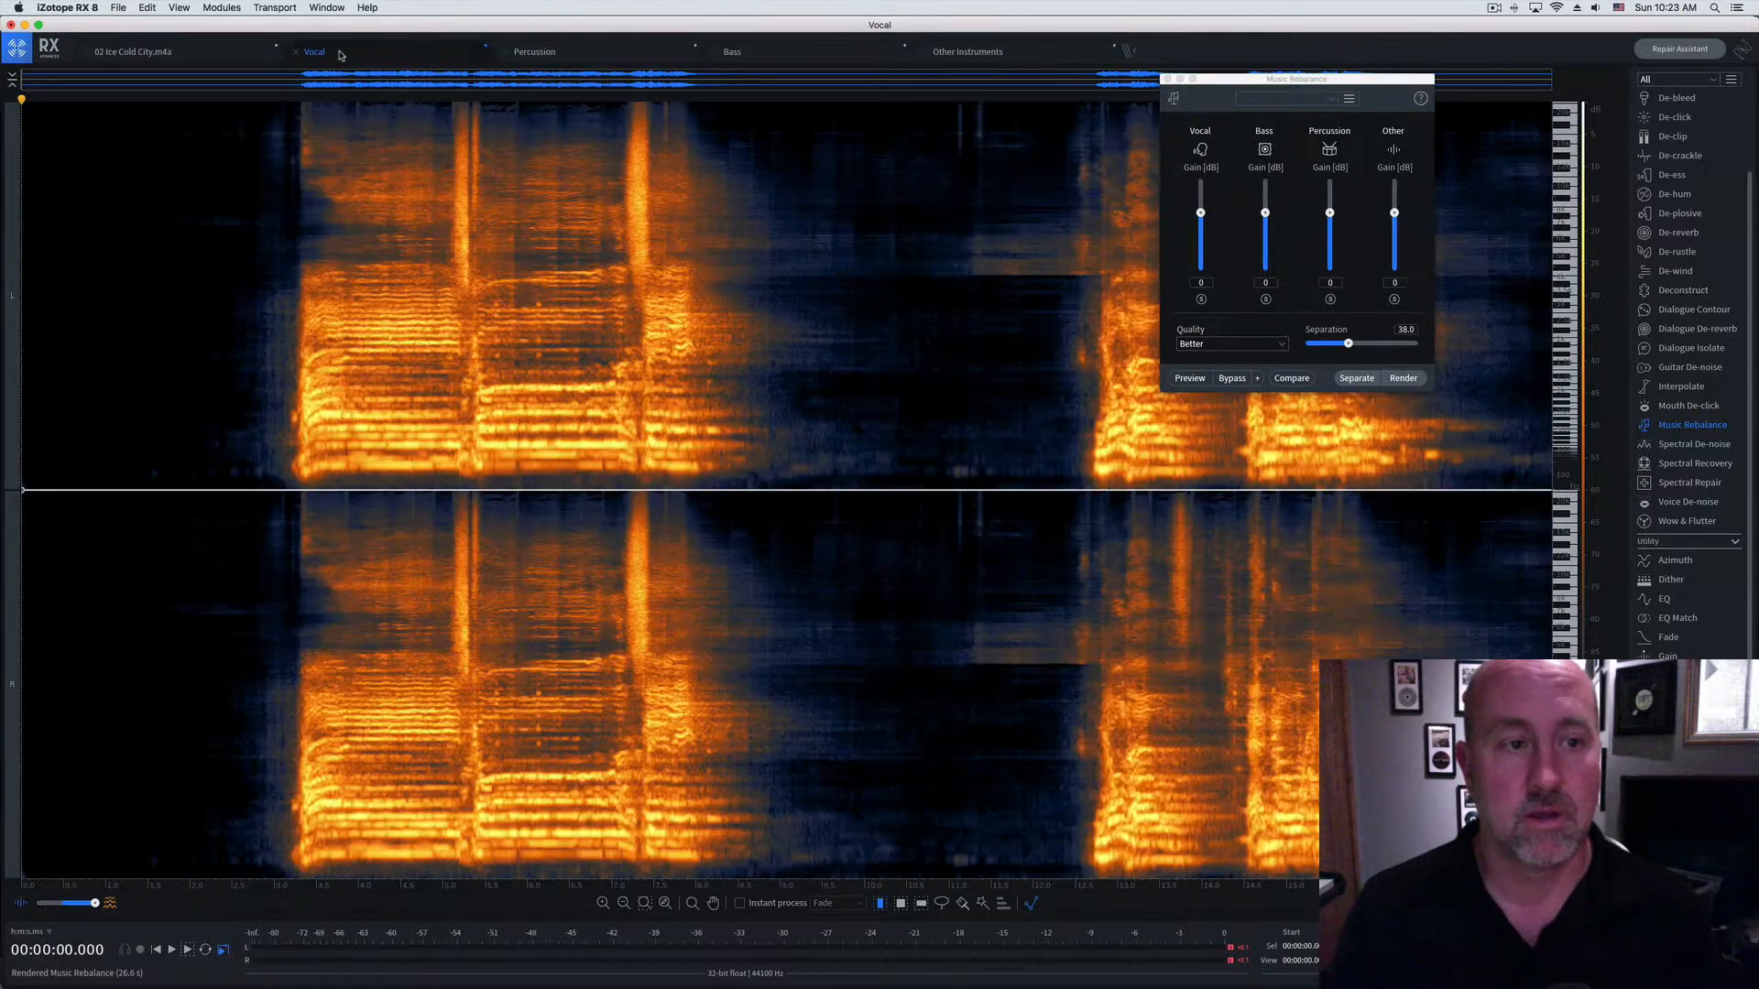
{"action": "left_click", "coordinate": [533, 53]}
{"action": "left_click", "coordinate": [748, 53]}
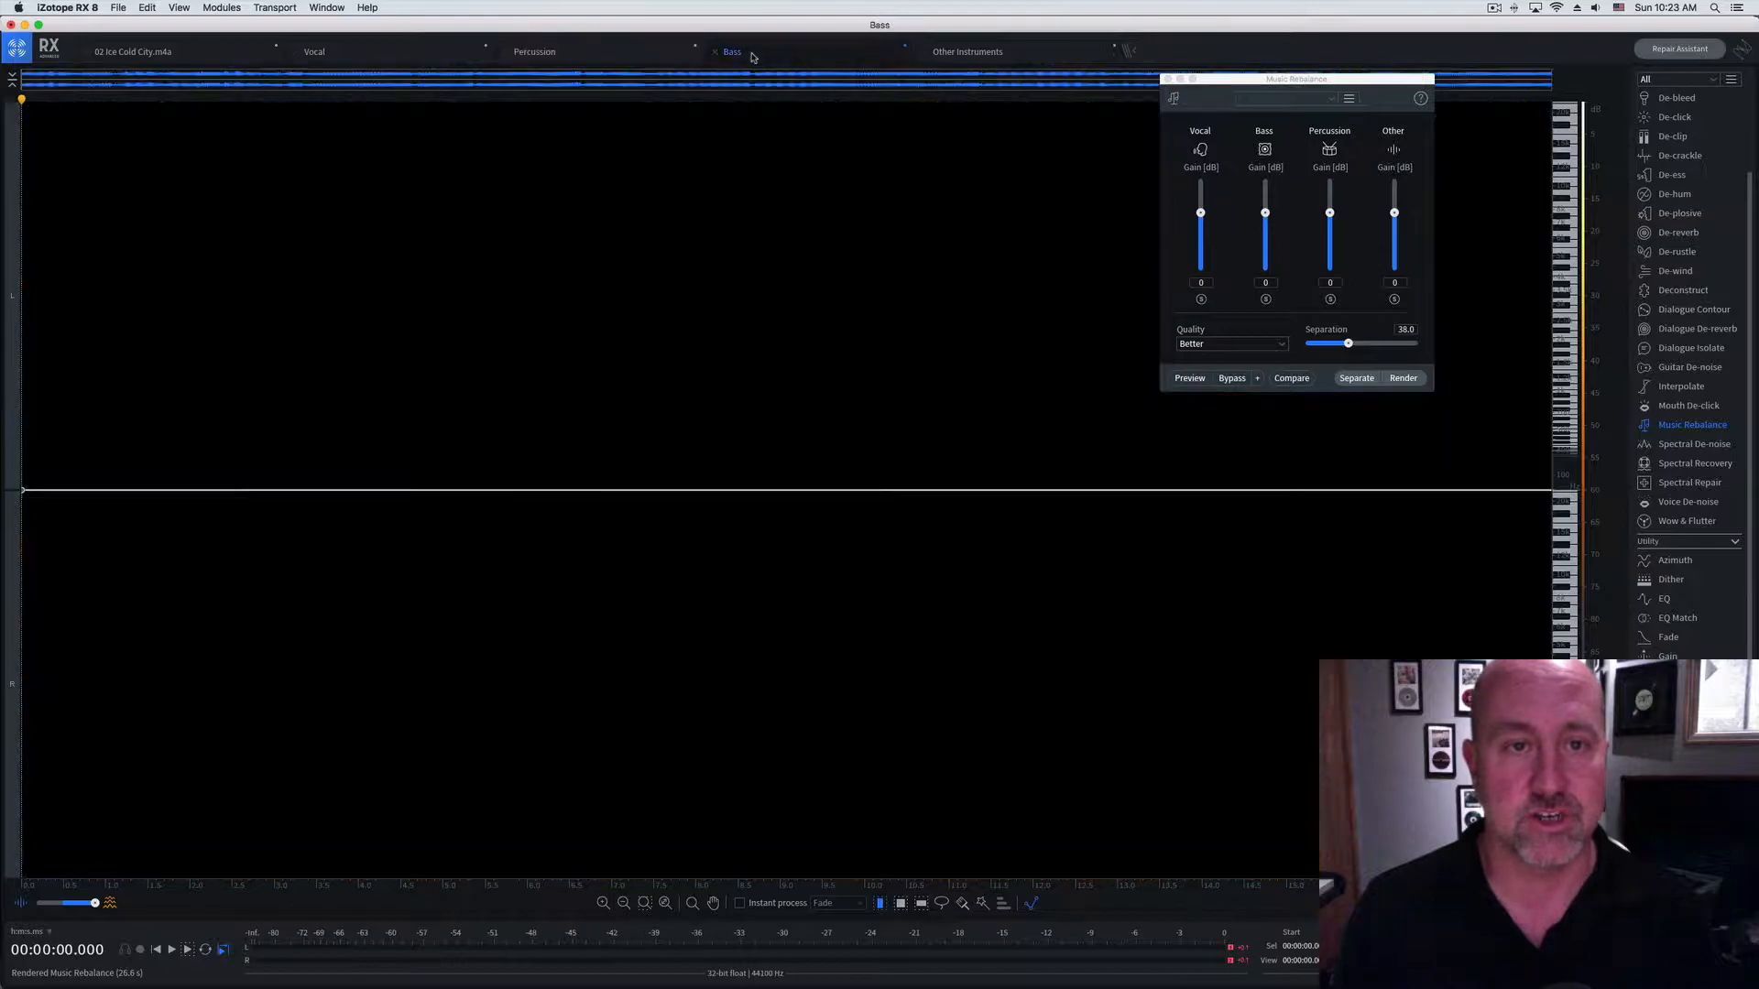
{"action": "left_click", "coordinate": [967, 53]}
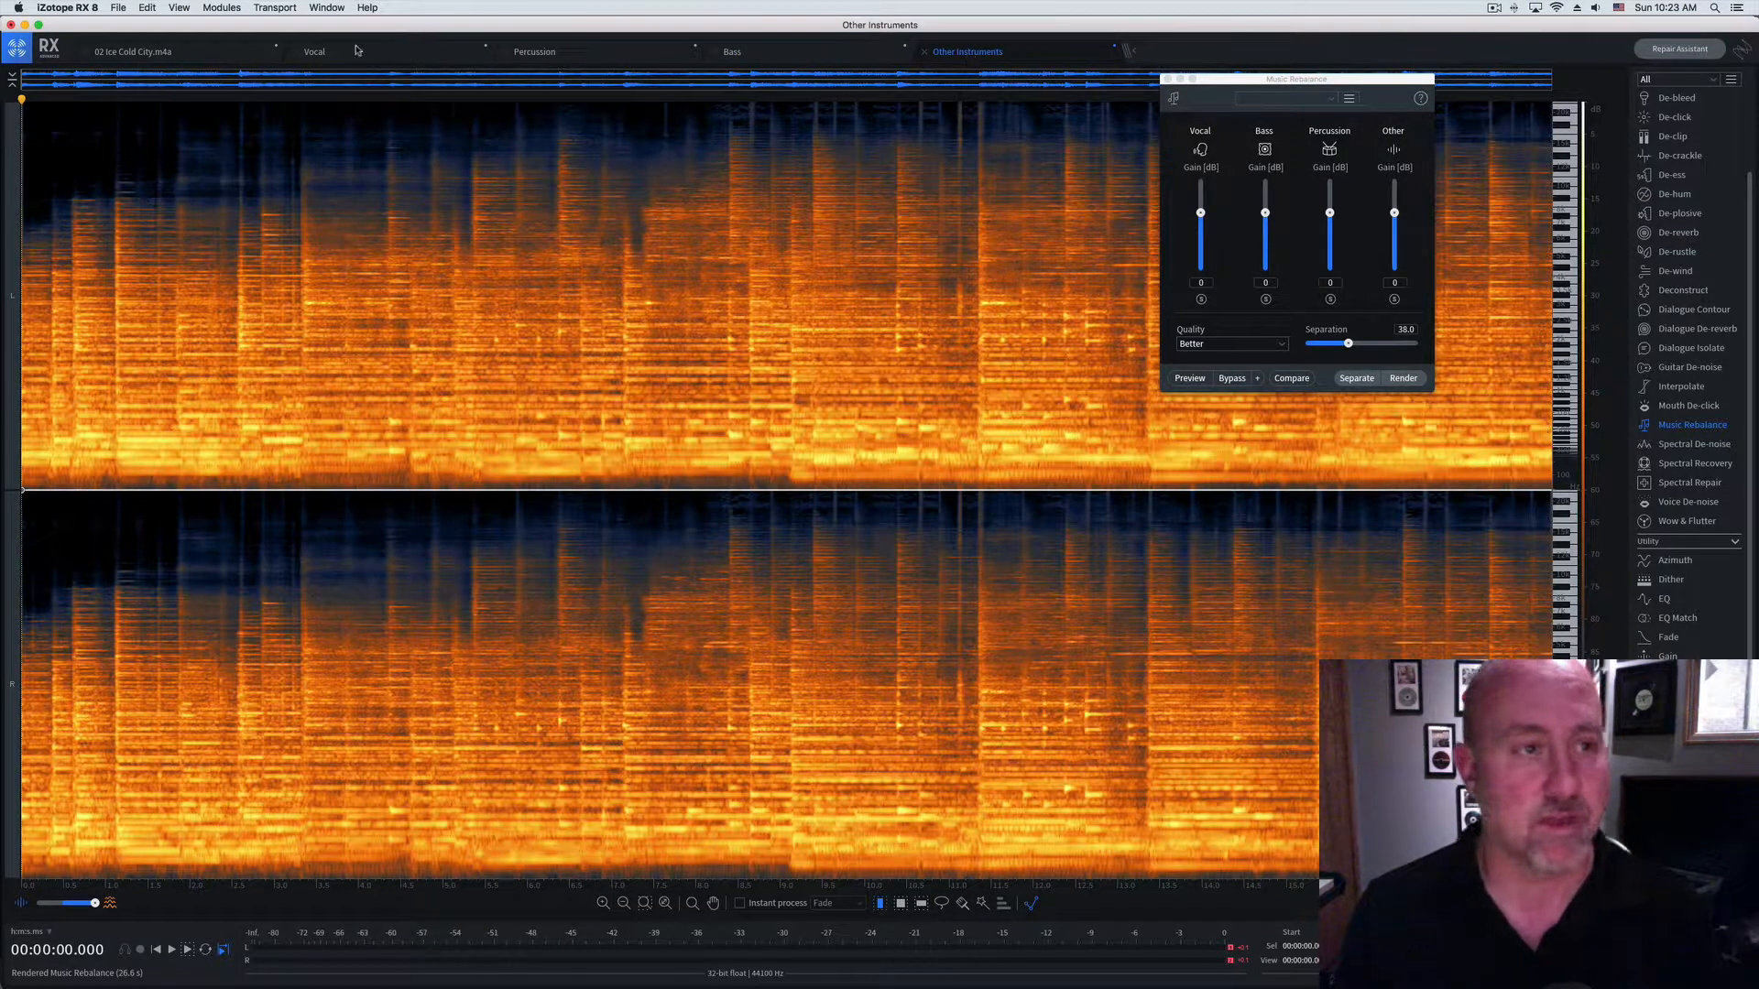
Step: Play the separated Vocal stem from about 2.5 seconds, just before the first sung phrase, then stop playback
{"action": "left_click", "coordinate": [357, 50]}
{"action": "left_click", "coordinate": [229, 485]}
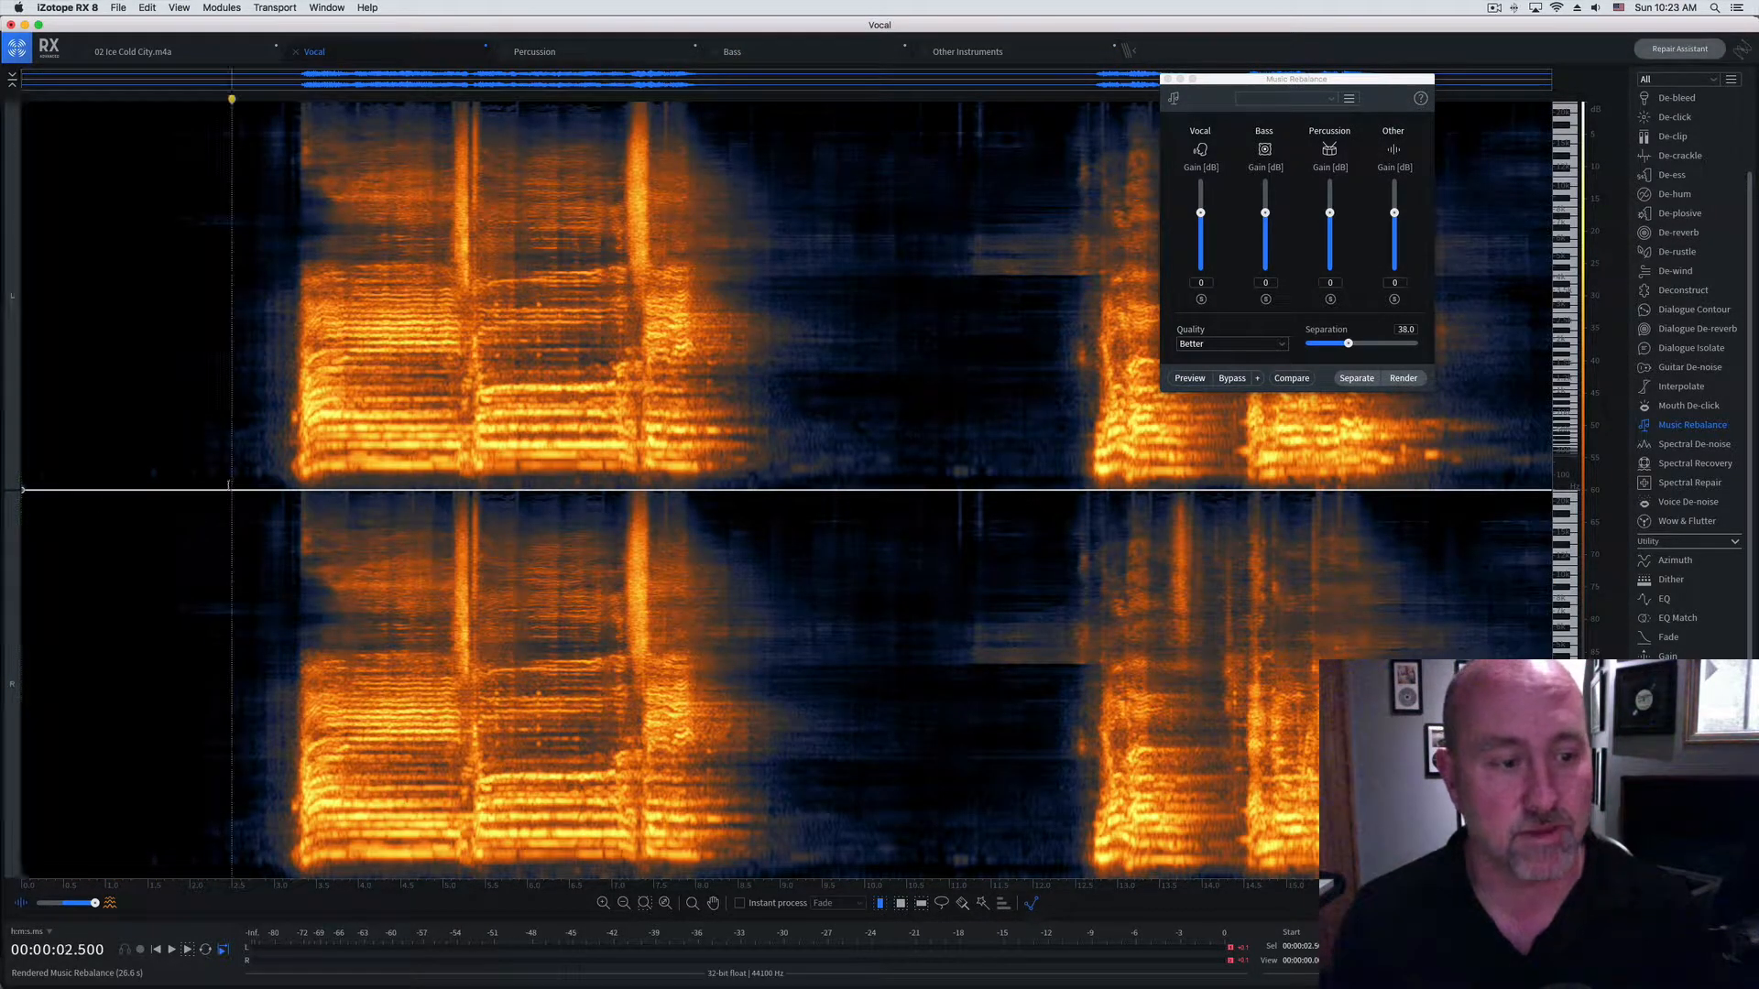
{"action": "key", "text": "space"}
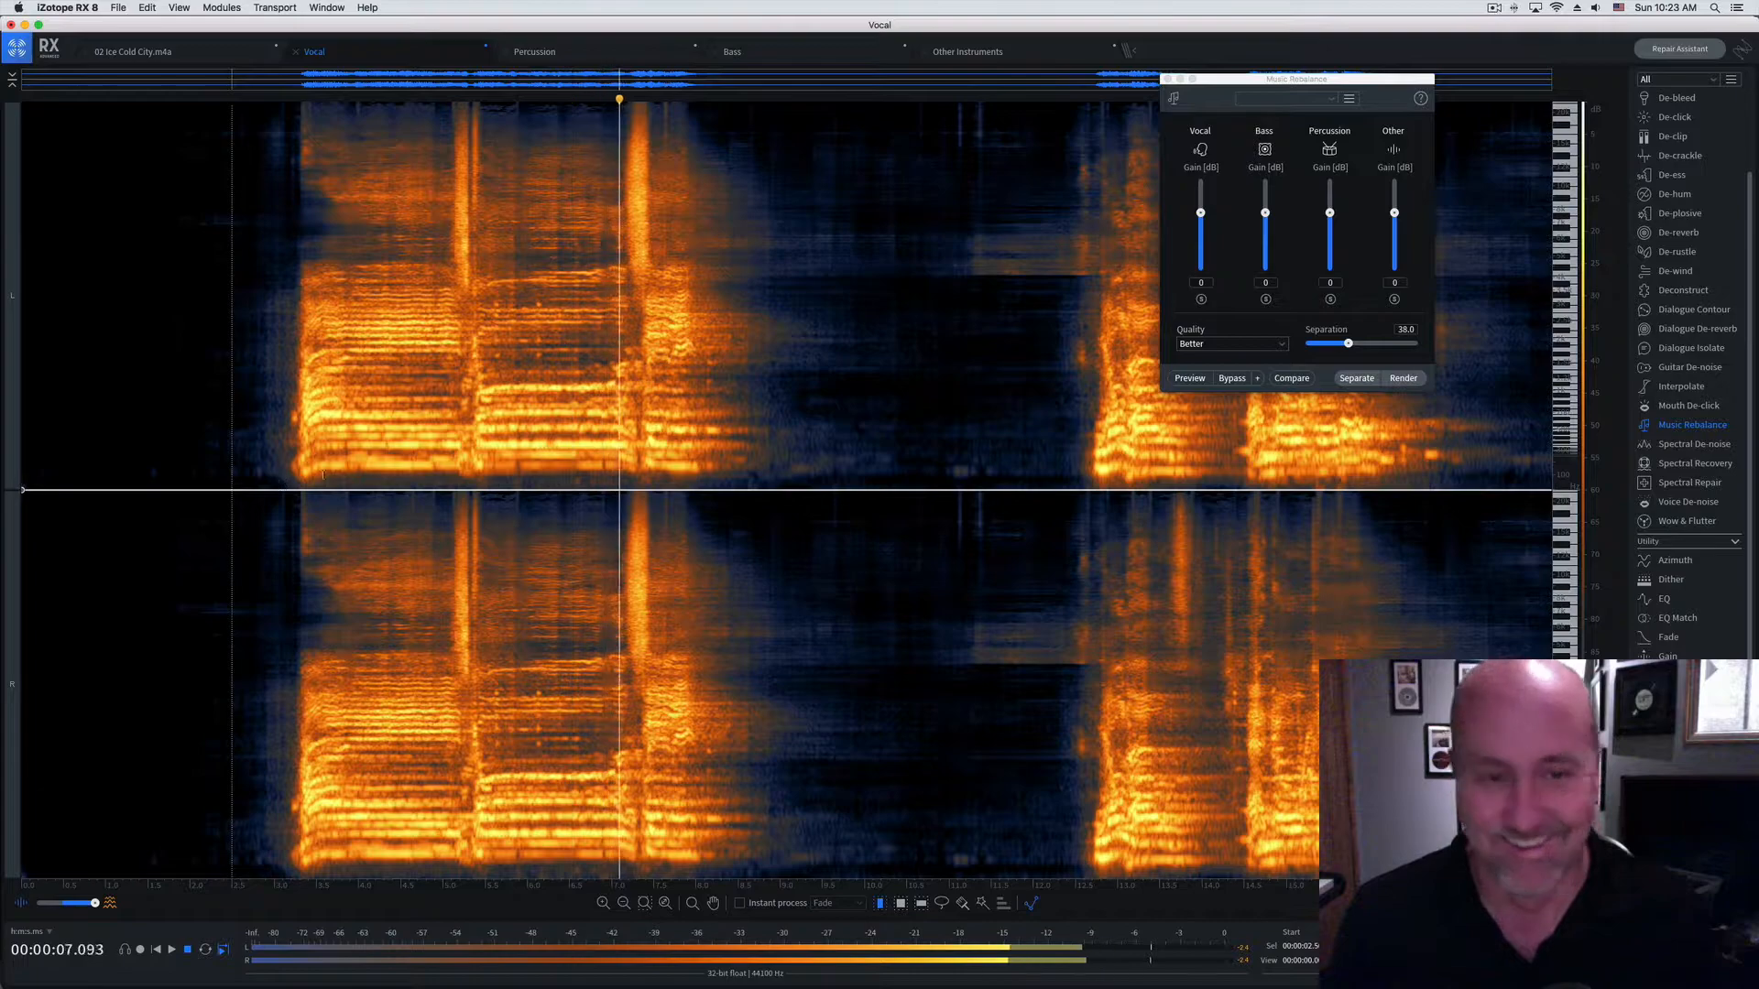
{"action": "key", "text": "space"}
Step: Play the first few seconds of the separated Percussion stem from its start
{"action": "left_click", "coordinate": [534, 51]}
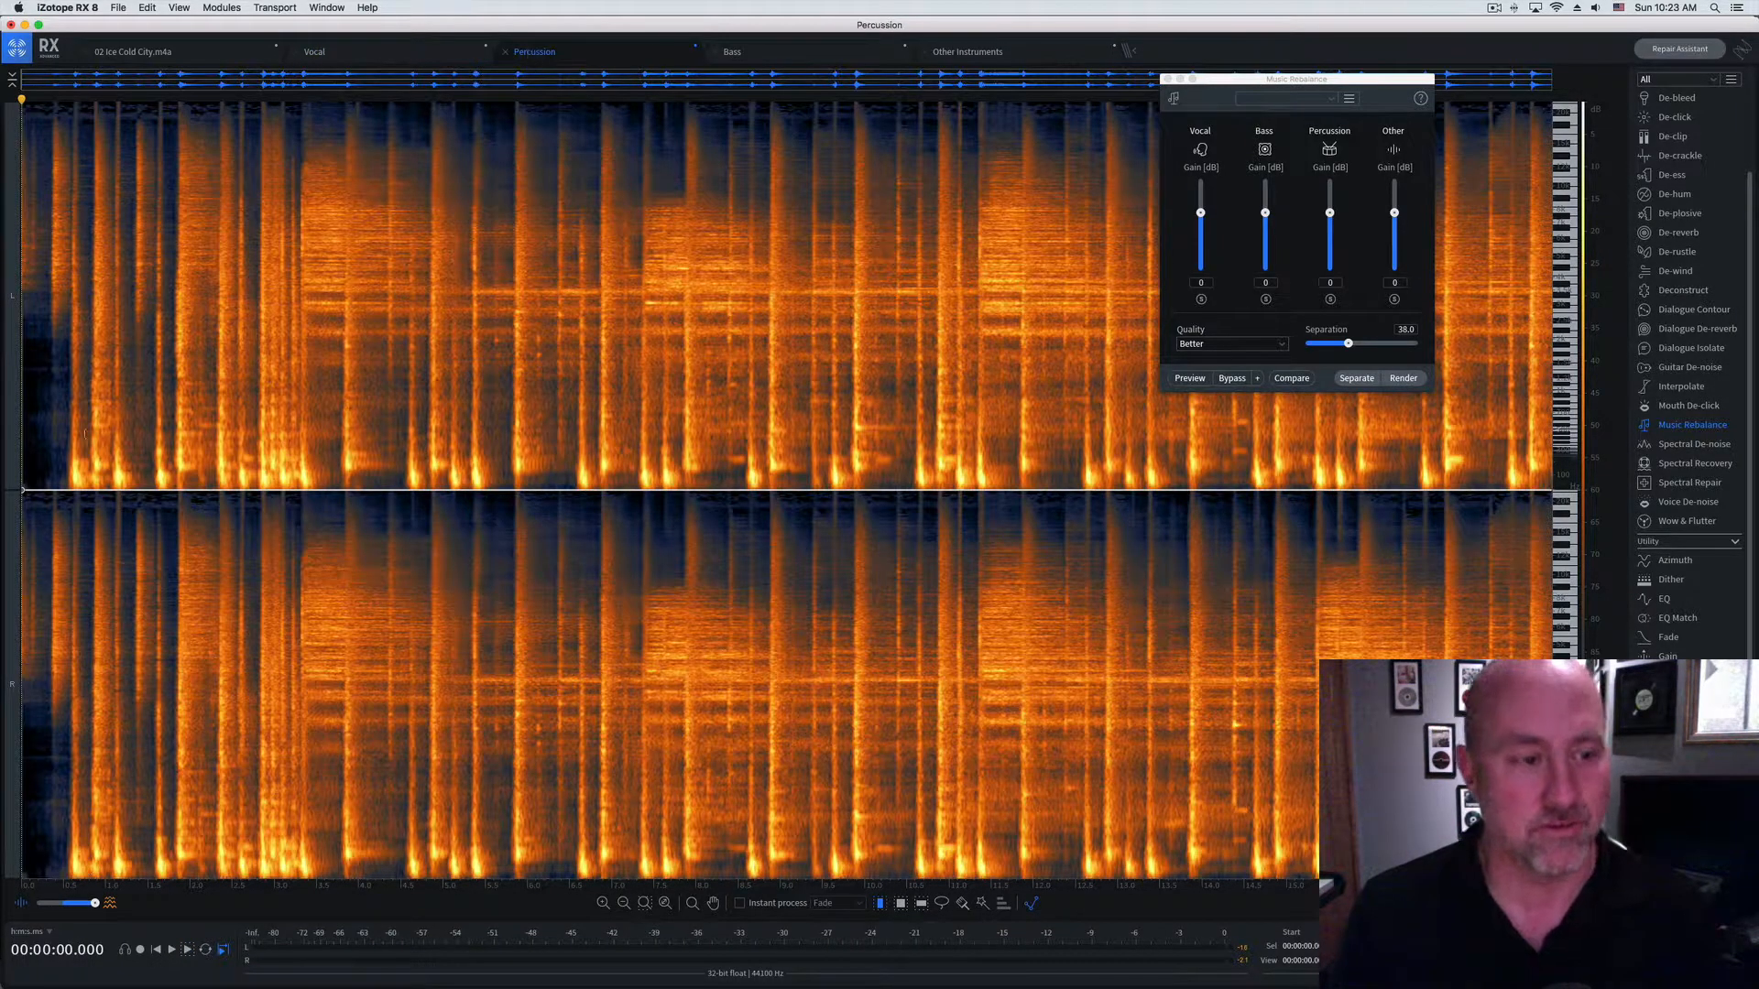
{"action": "key", "text": "space"}
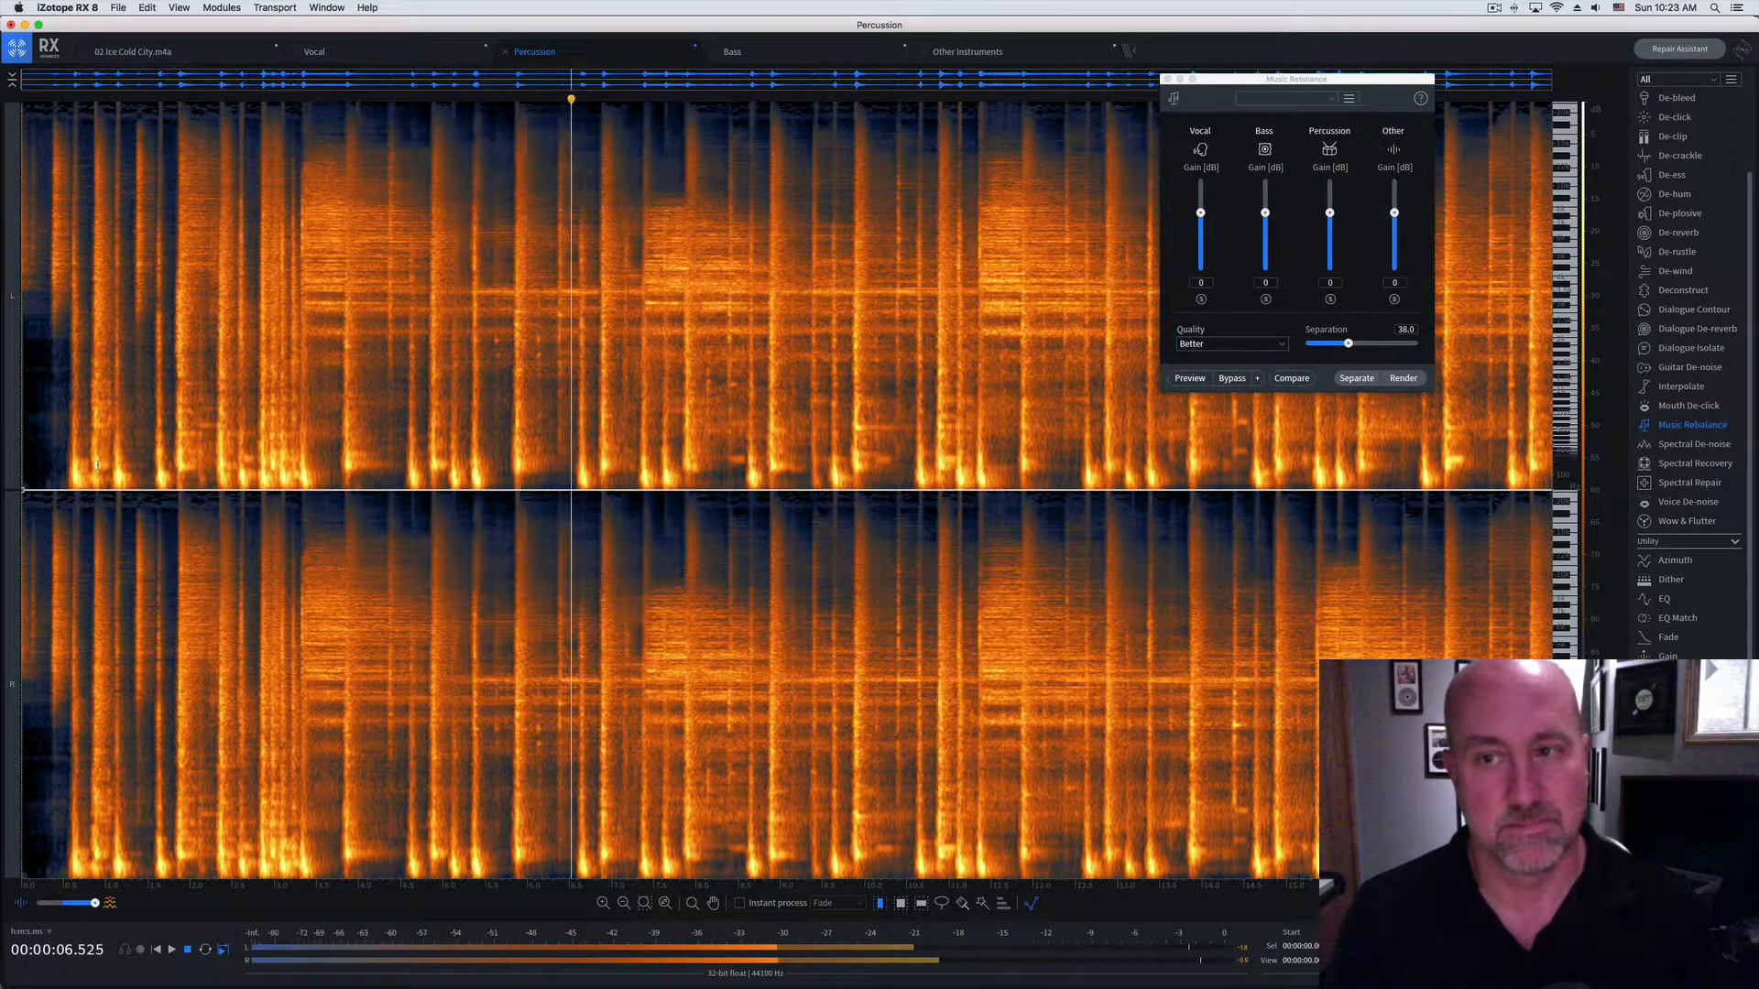
{"action": "key", "text": "space"}
Step: Play the opening seconds of the Bass stem and of the Other Instruments stem
{"action": "left_click", "coordinate": [767, 62]}
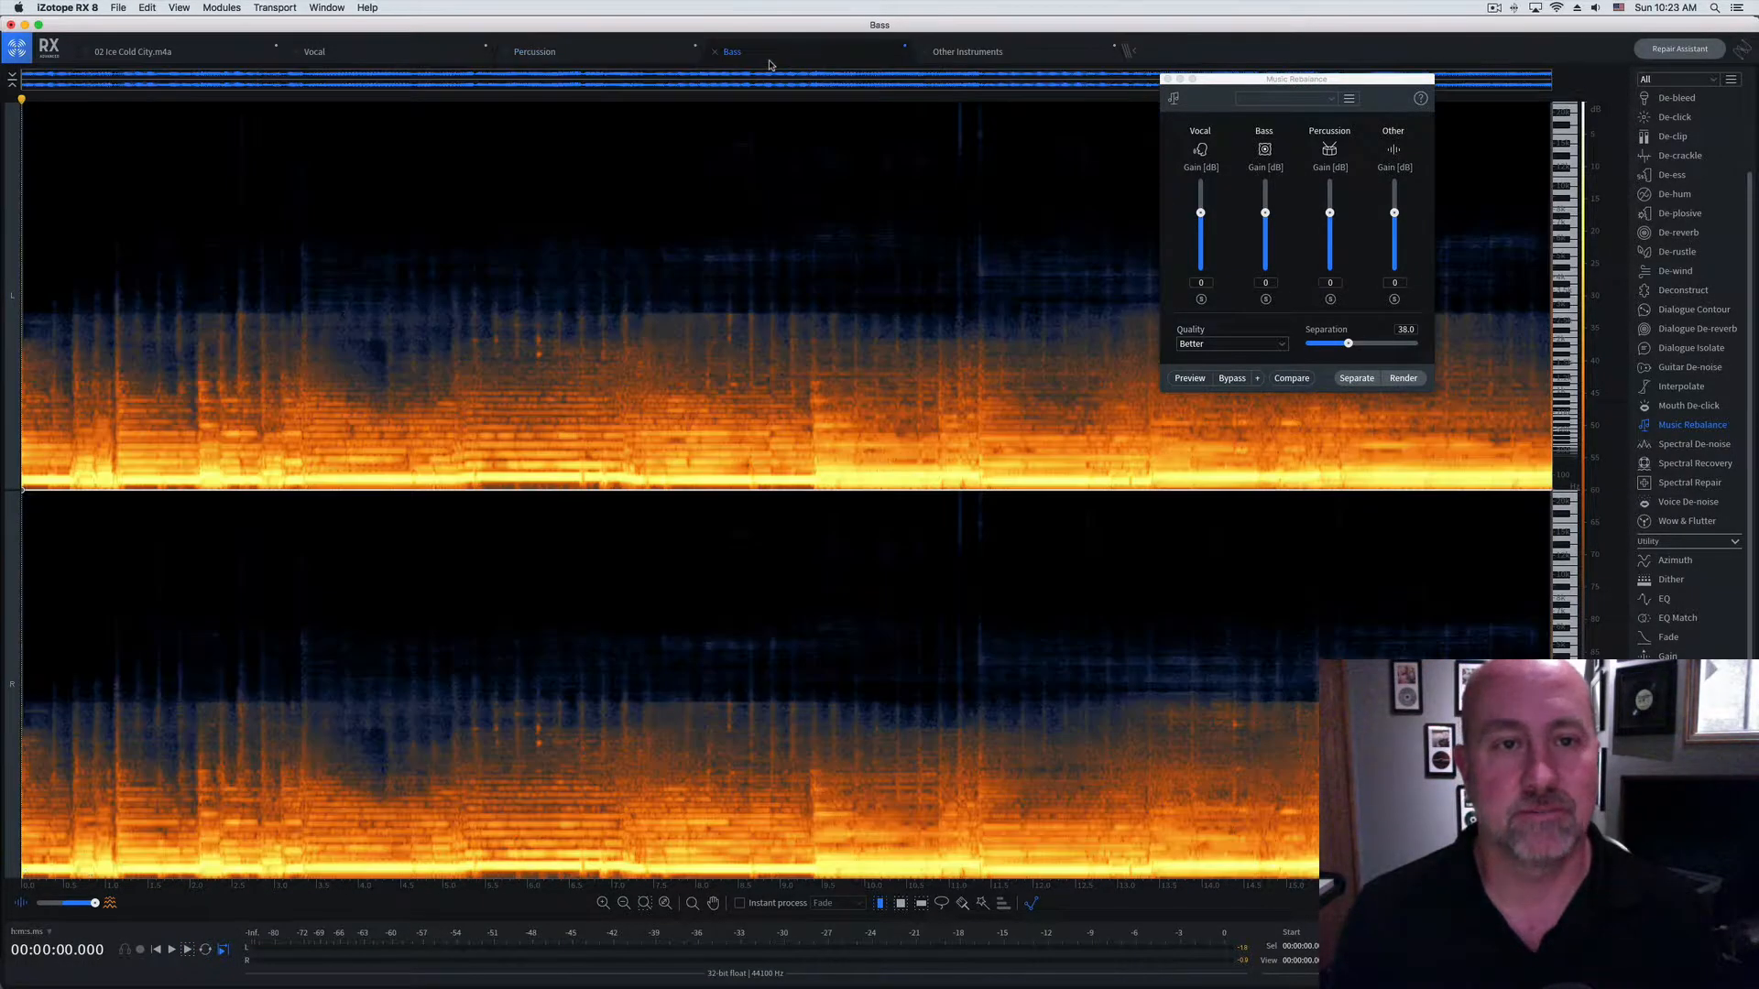
{"action": "key", "text": "space"}
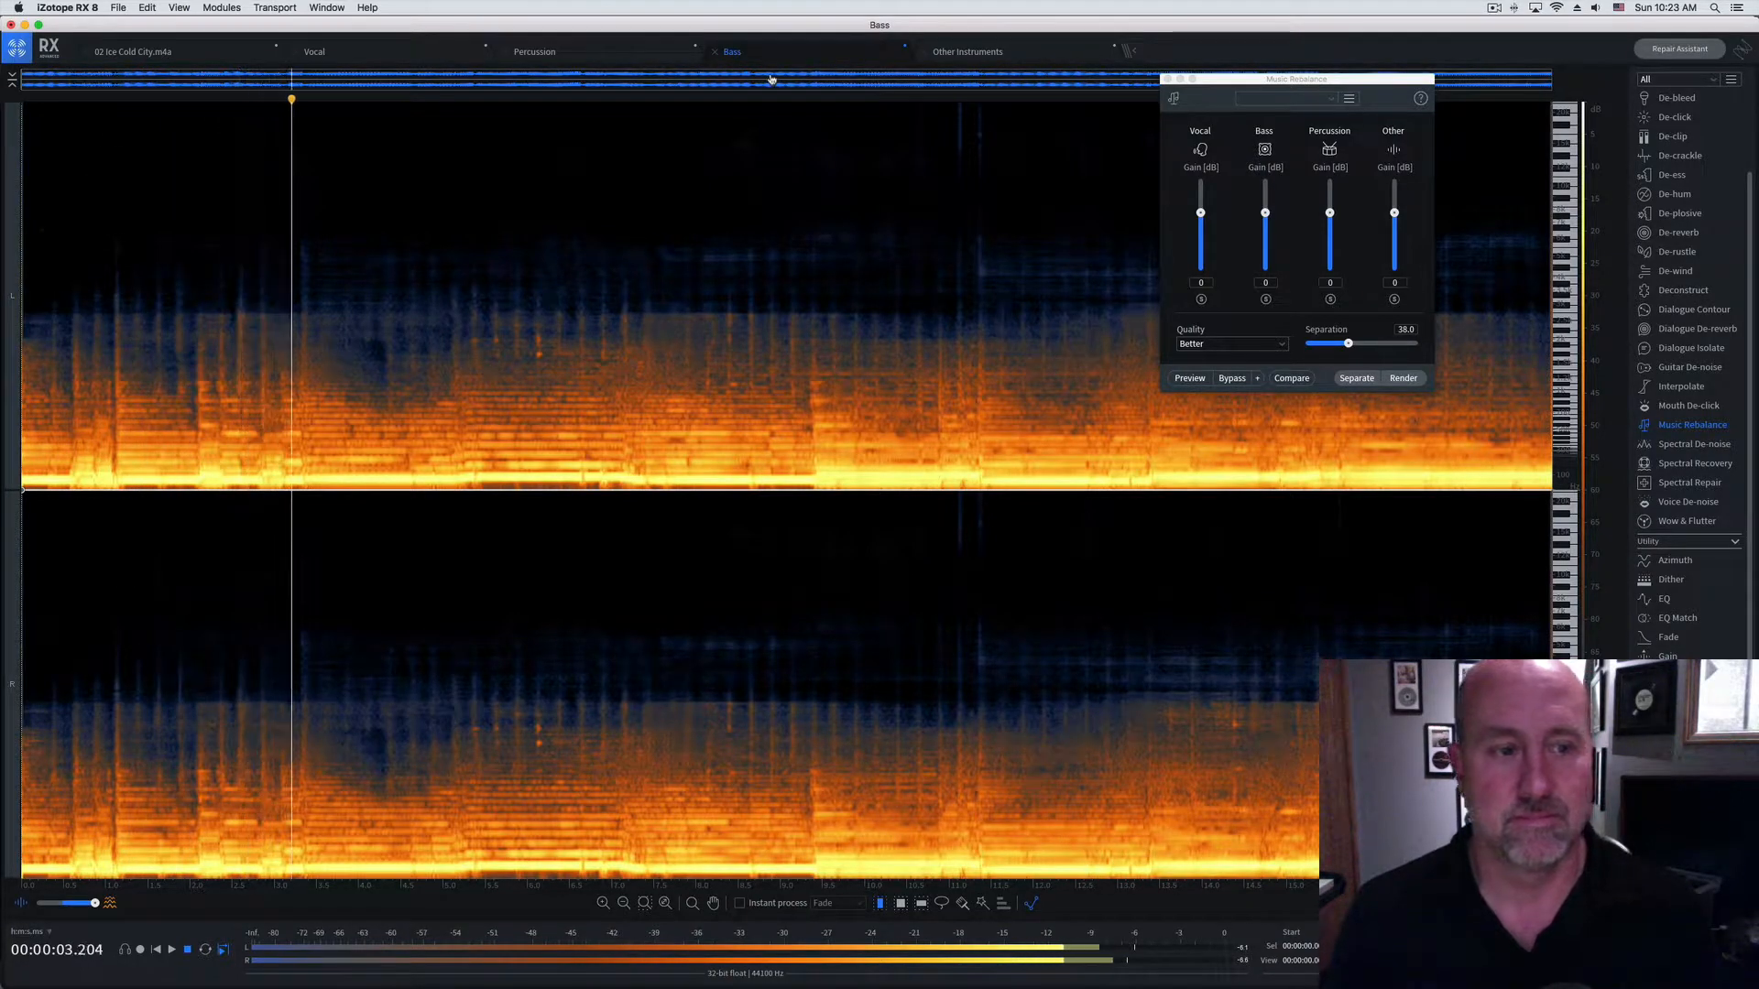
{"action": "key", "text": "space"}
{"action": "left_click", "coordinate": [927, 55]}
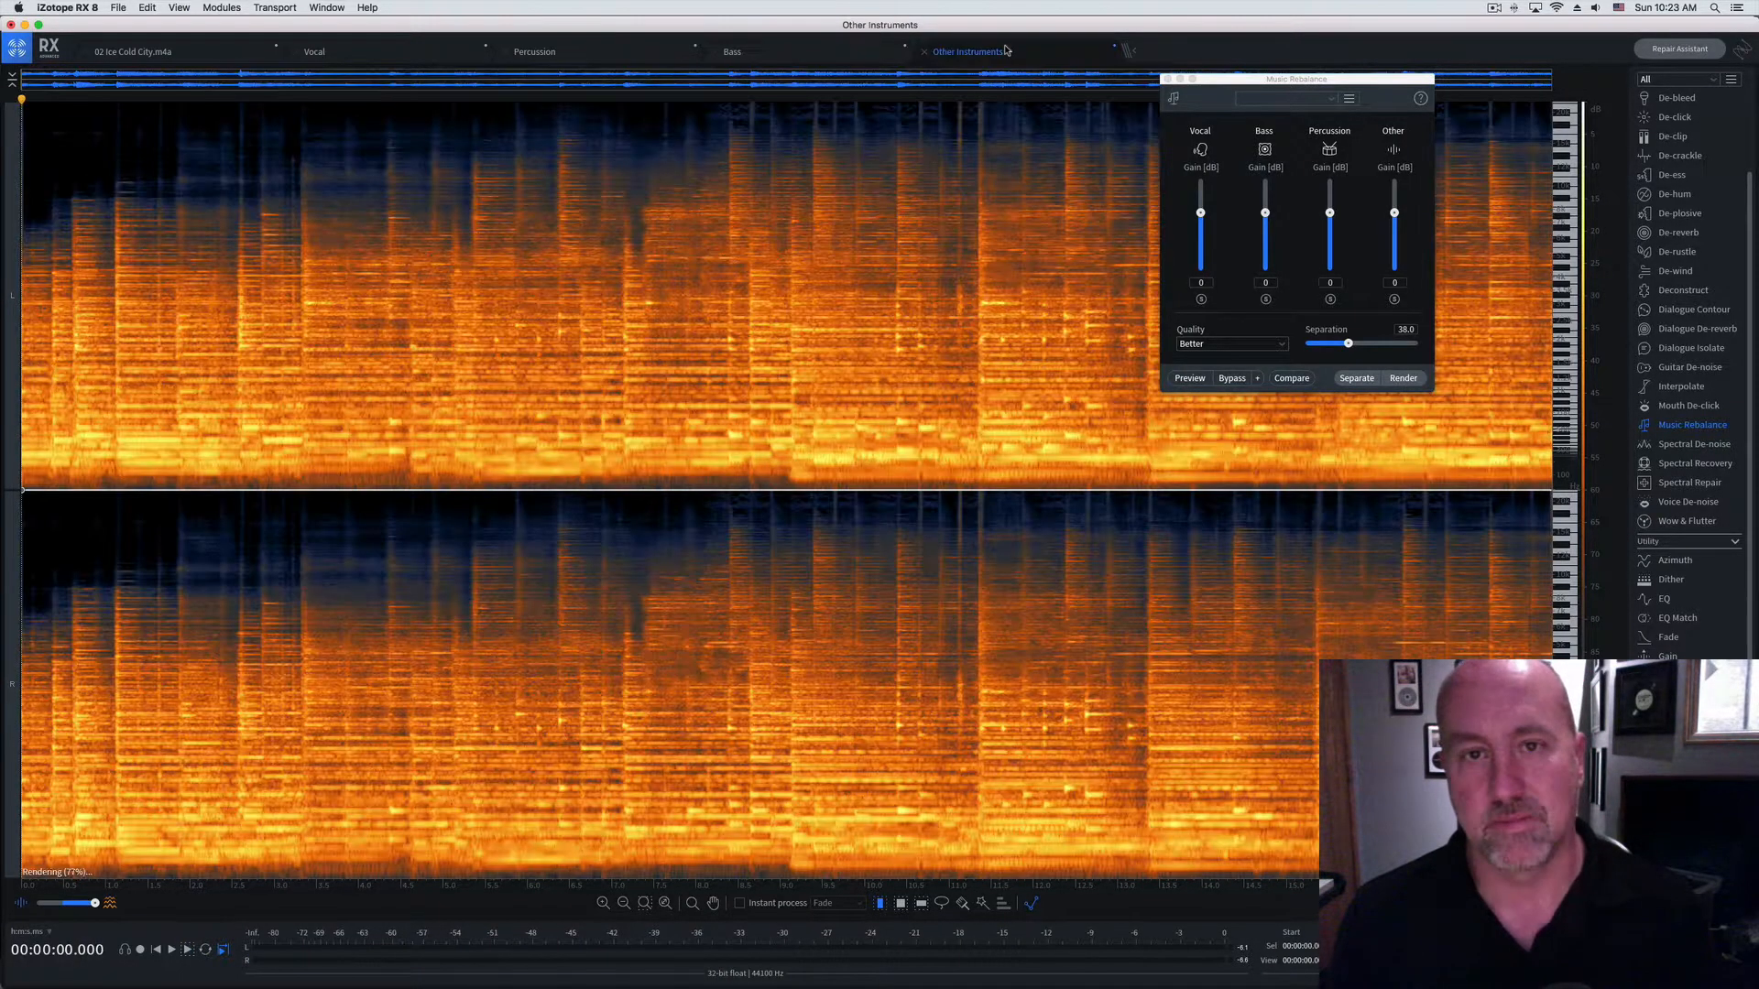
{"action": "key", "text": "space"}
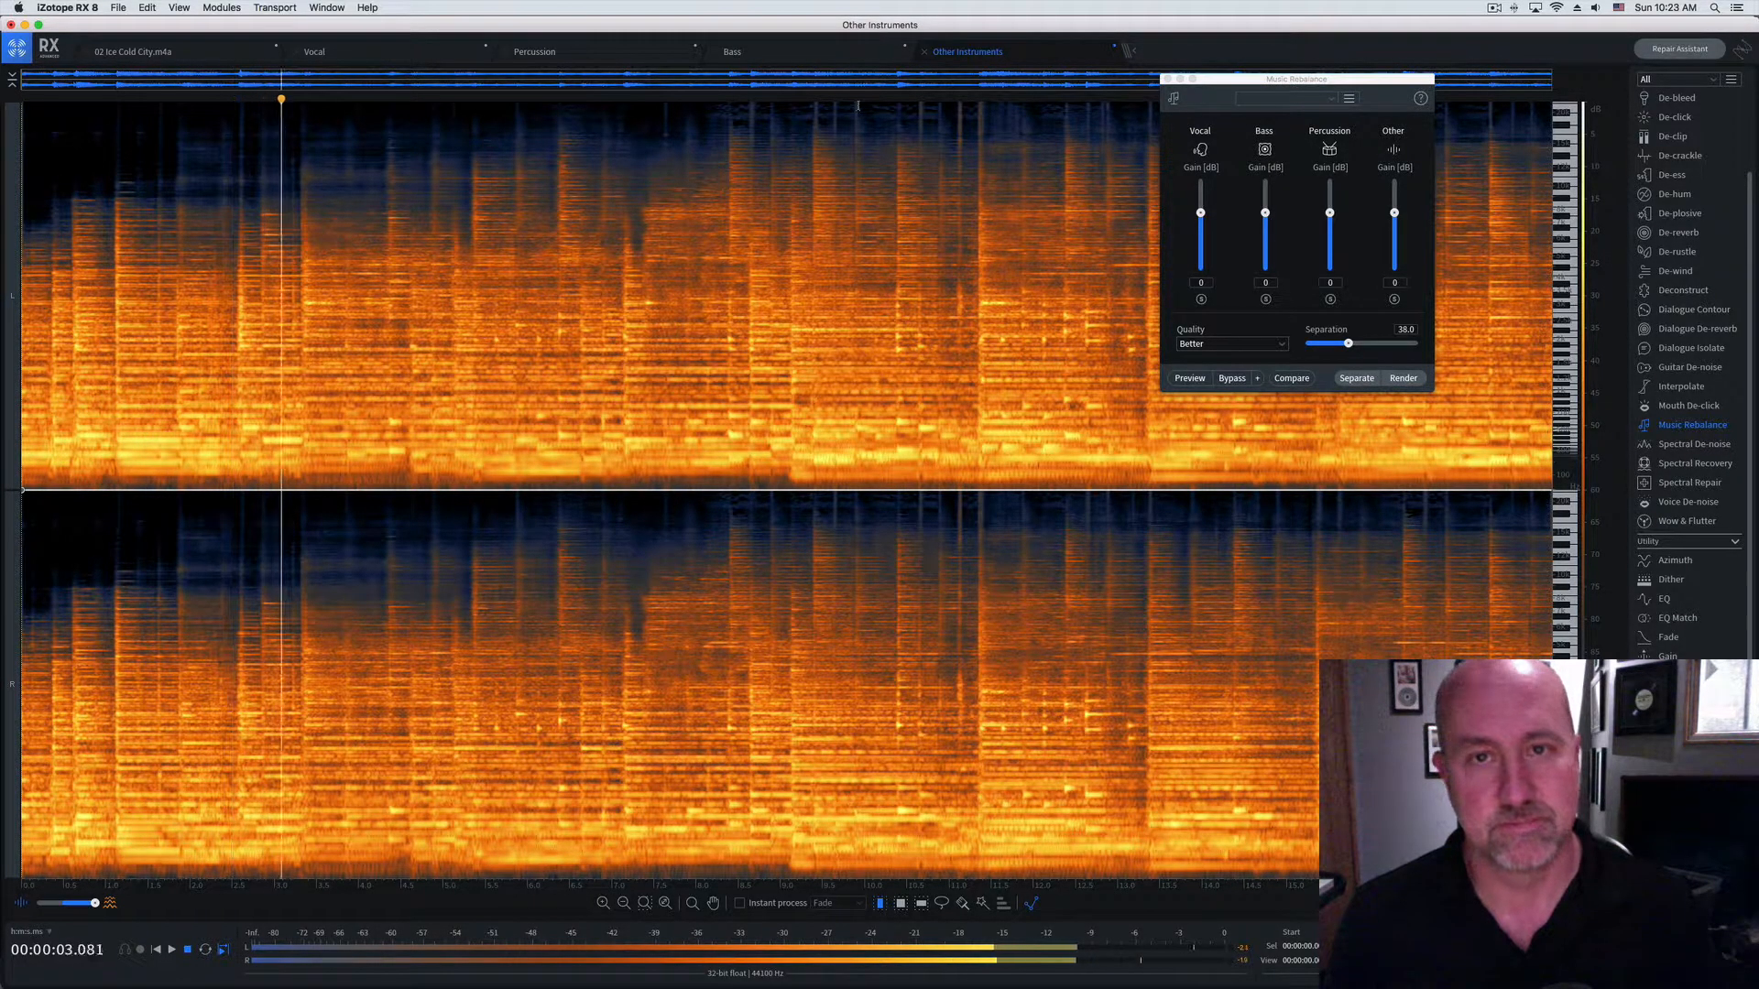
Step: Select the first sung phrase in the Vocal stem and render De-reverb on it with Reduction set to 14.6
{"action": "left_click", "coordinate": [403, 57]}
{"action": "left_click", "coordinate": [248, 359]}
{"action": "left_click_drag", "start_coordinate": [260, 380], "coordinate": [765, 440]}
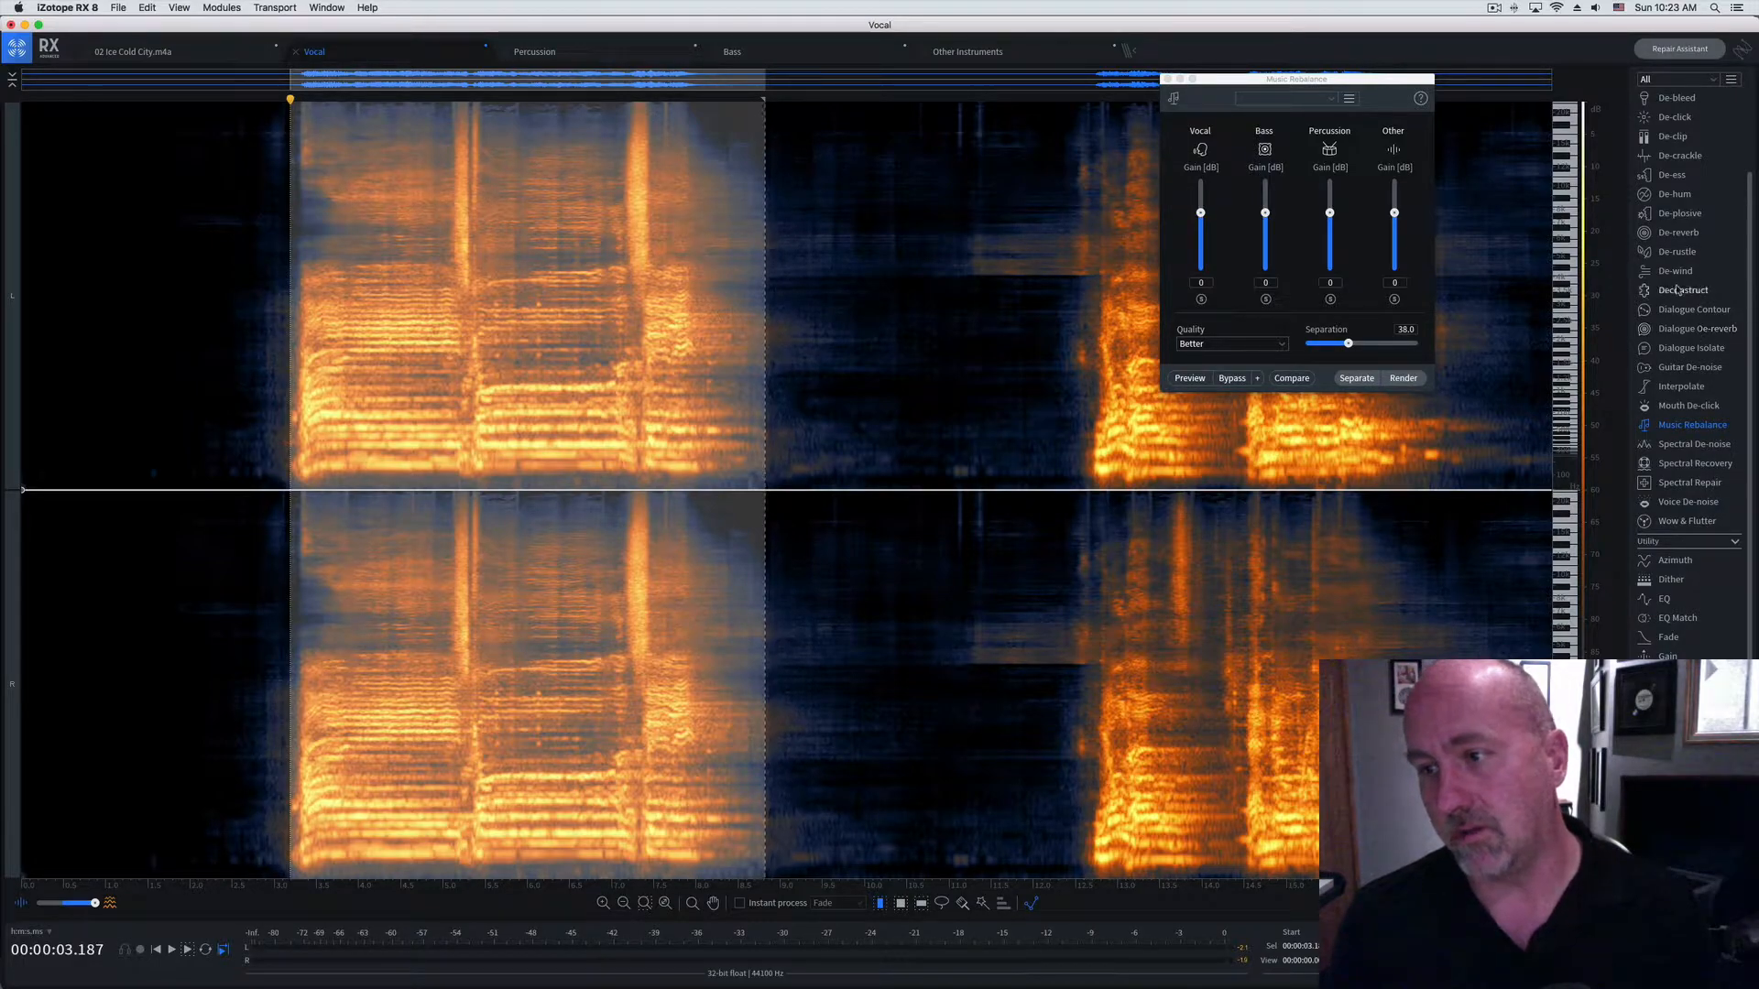
{"action": "left_click", "coordinate": [1688, 235]}
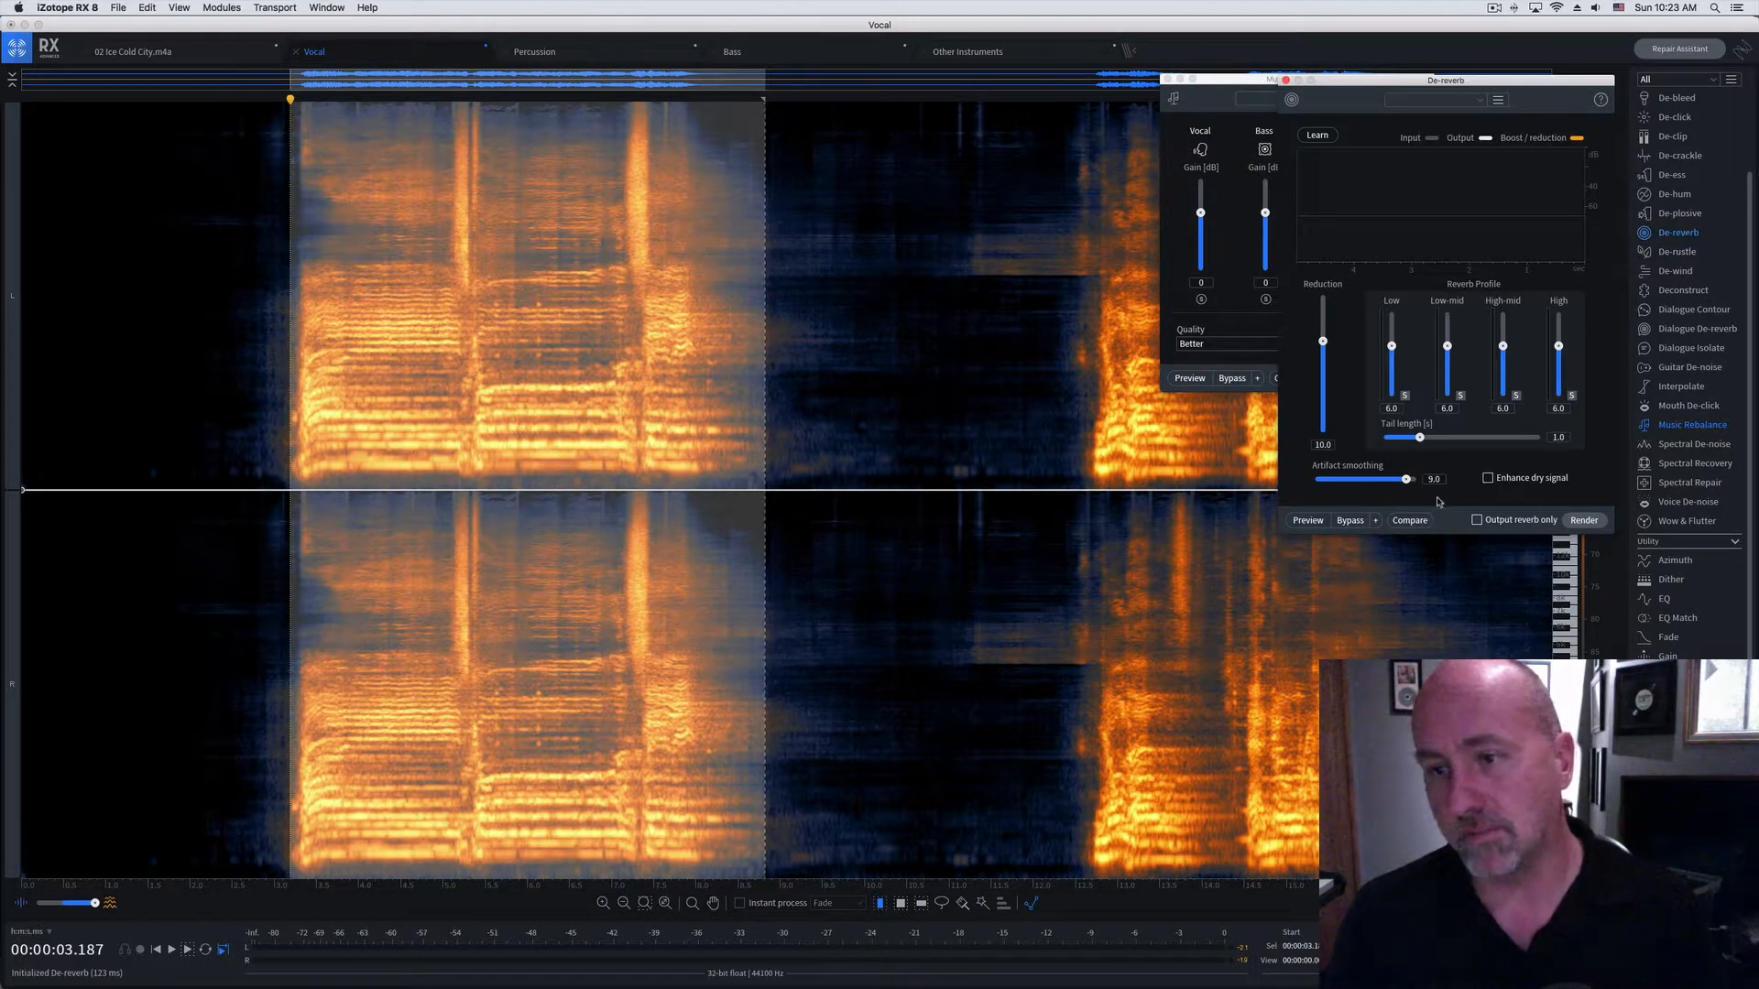
{"action": "left_click_drag", "start_coordinate": [1323, 343], "coordinate": [1323, 323]}
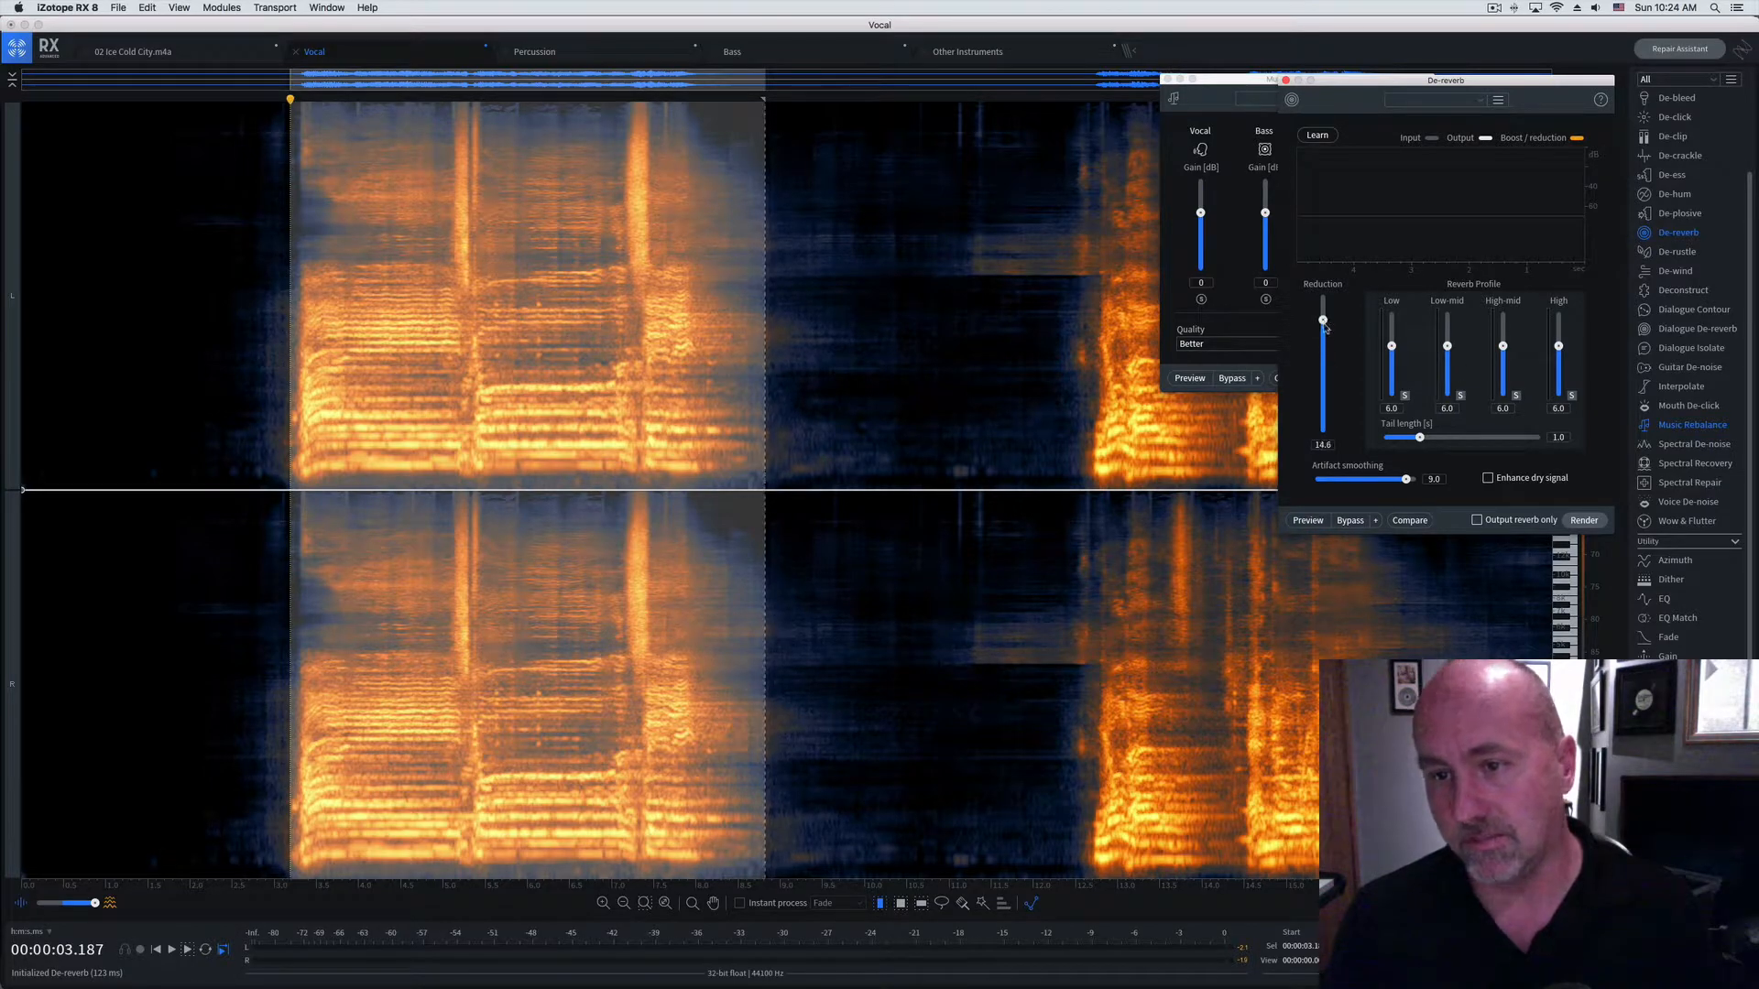
{"action": "left_click", "coordinate": [1584, 520]}
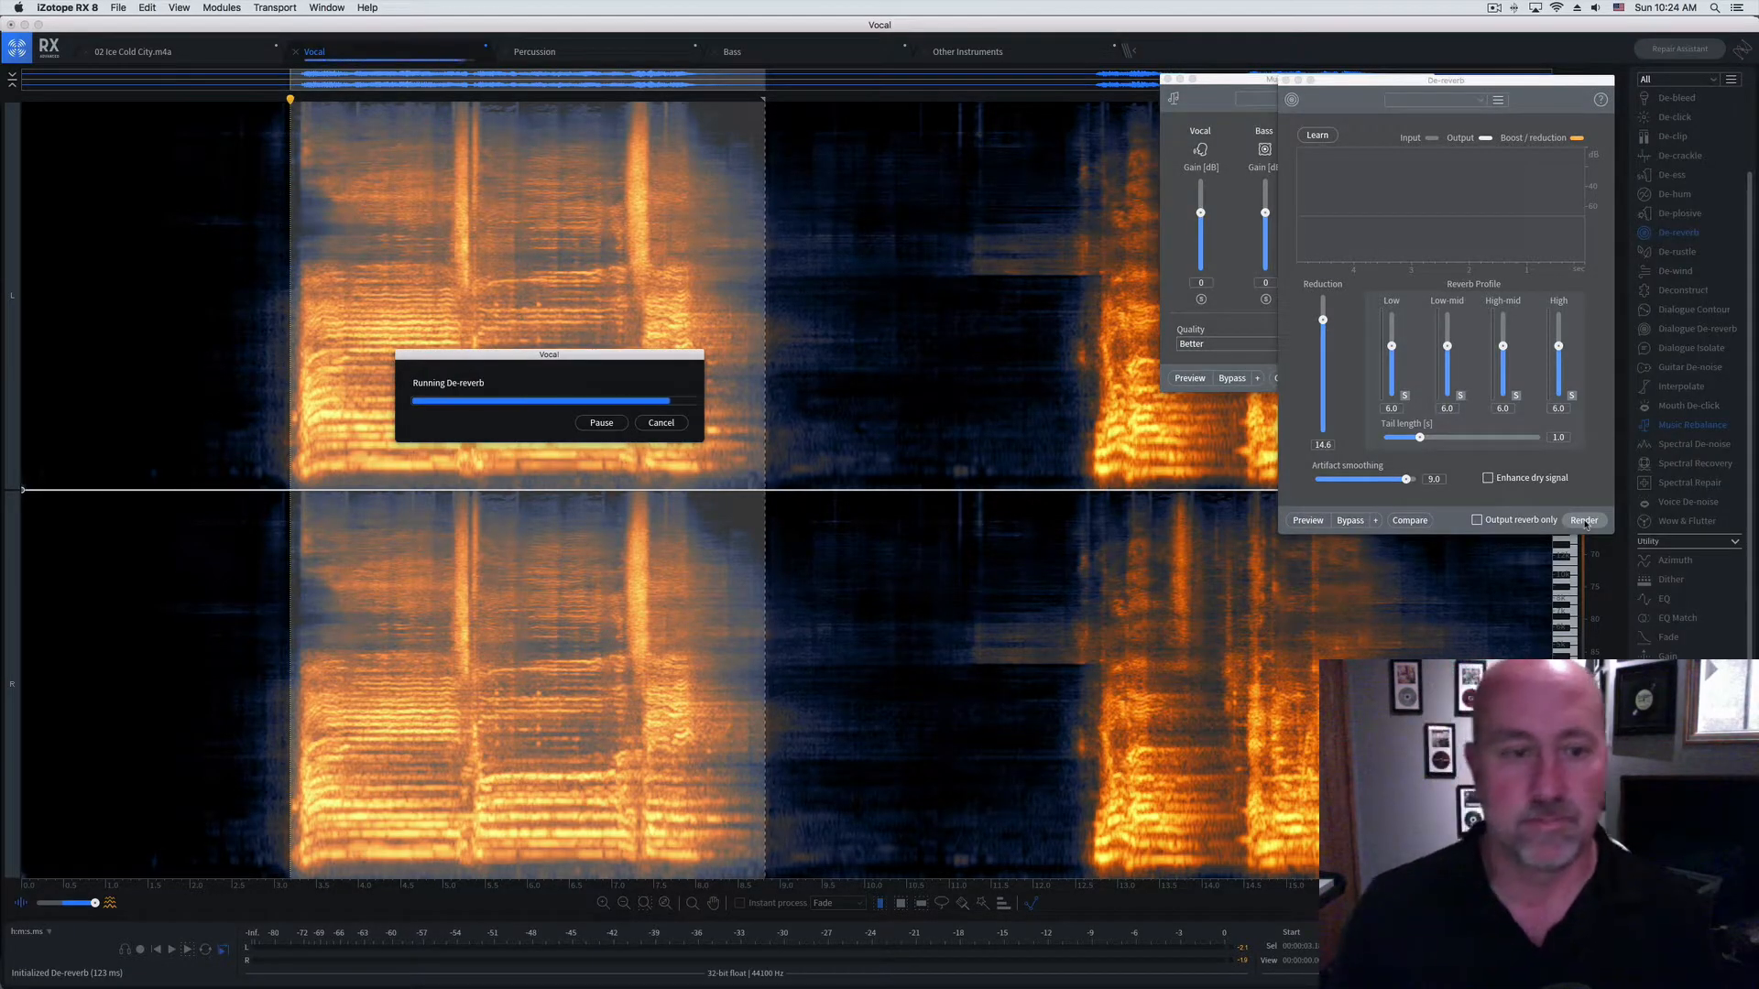
Step: Play the Vocal stem from just before the first phrase to hear the de-reverbed section
{"action": "left_click", "coordinate": [286, 463]}
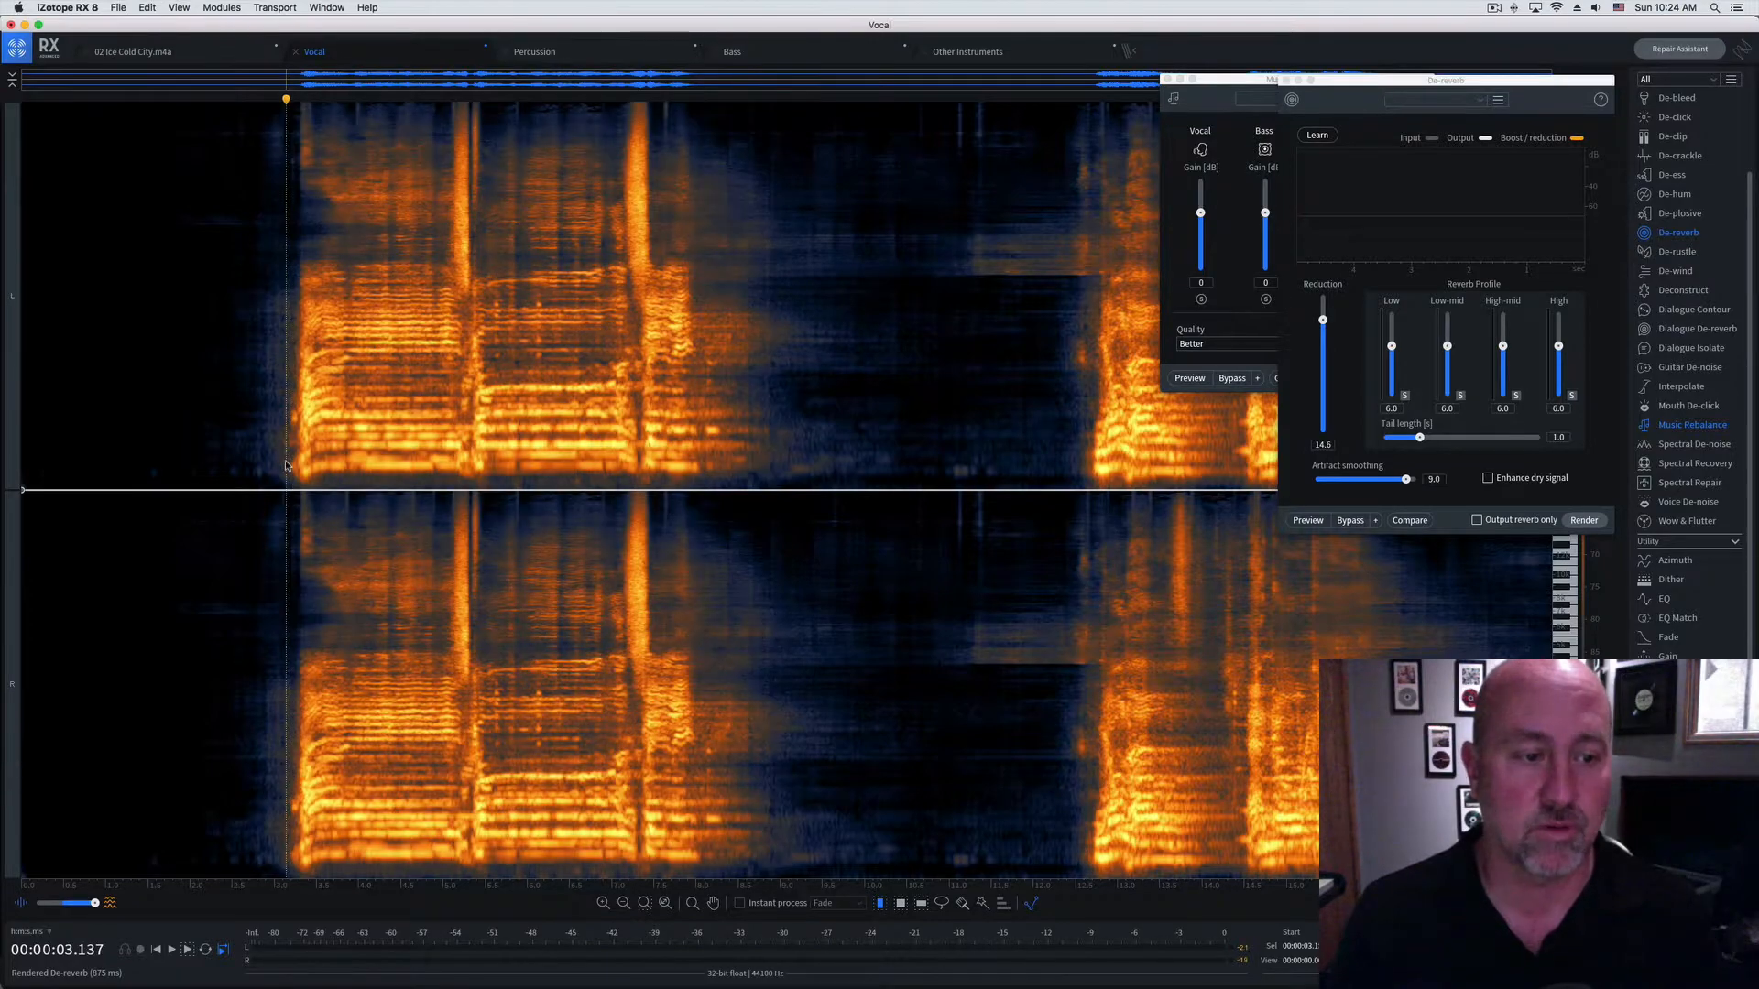
{"action": "key", "text": "space"}
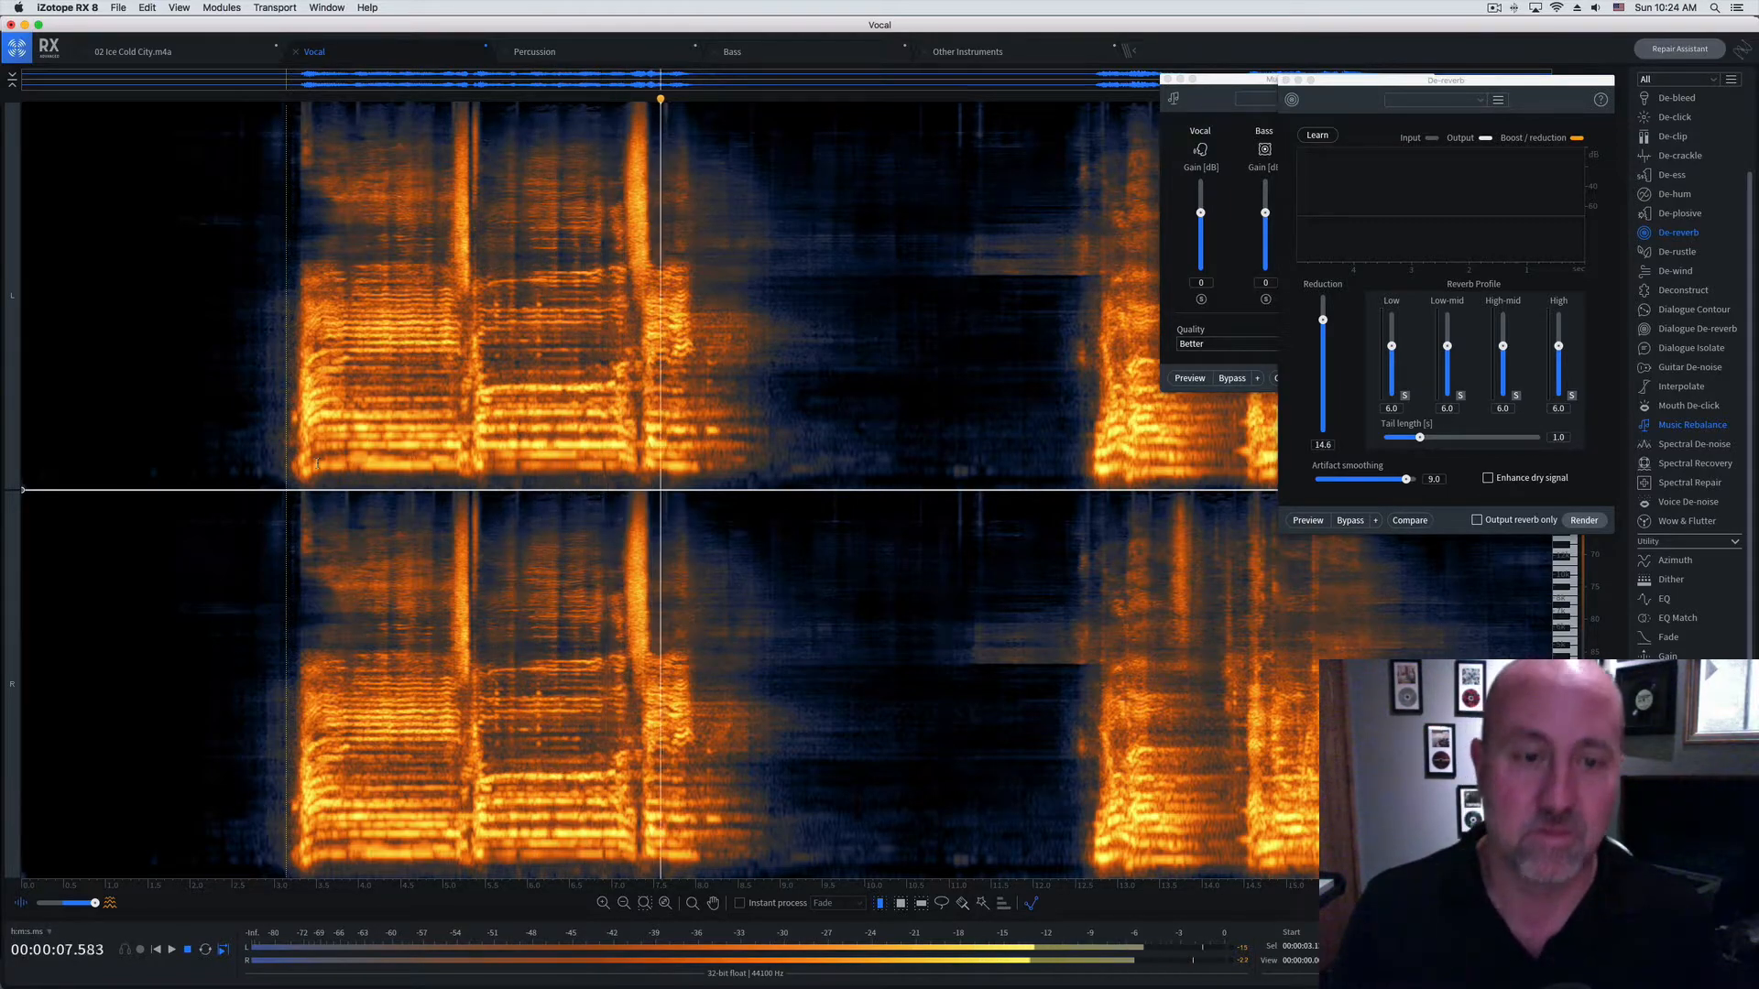
{"action": "key", "text": "space"}
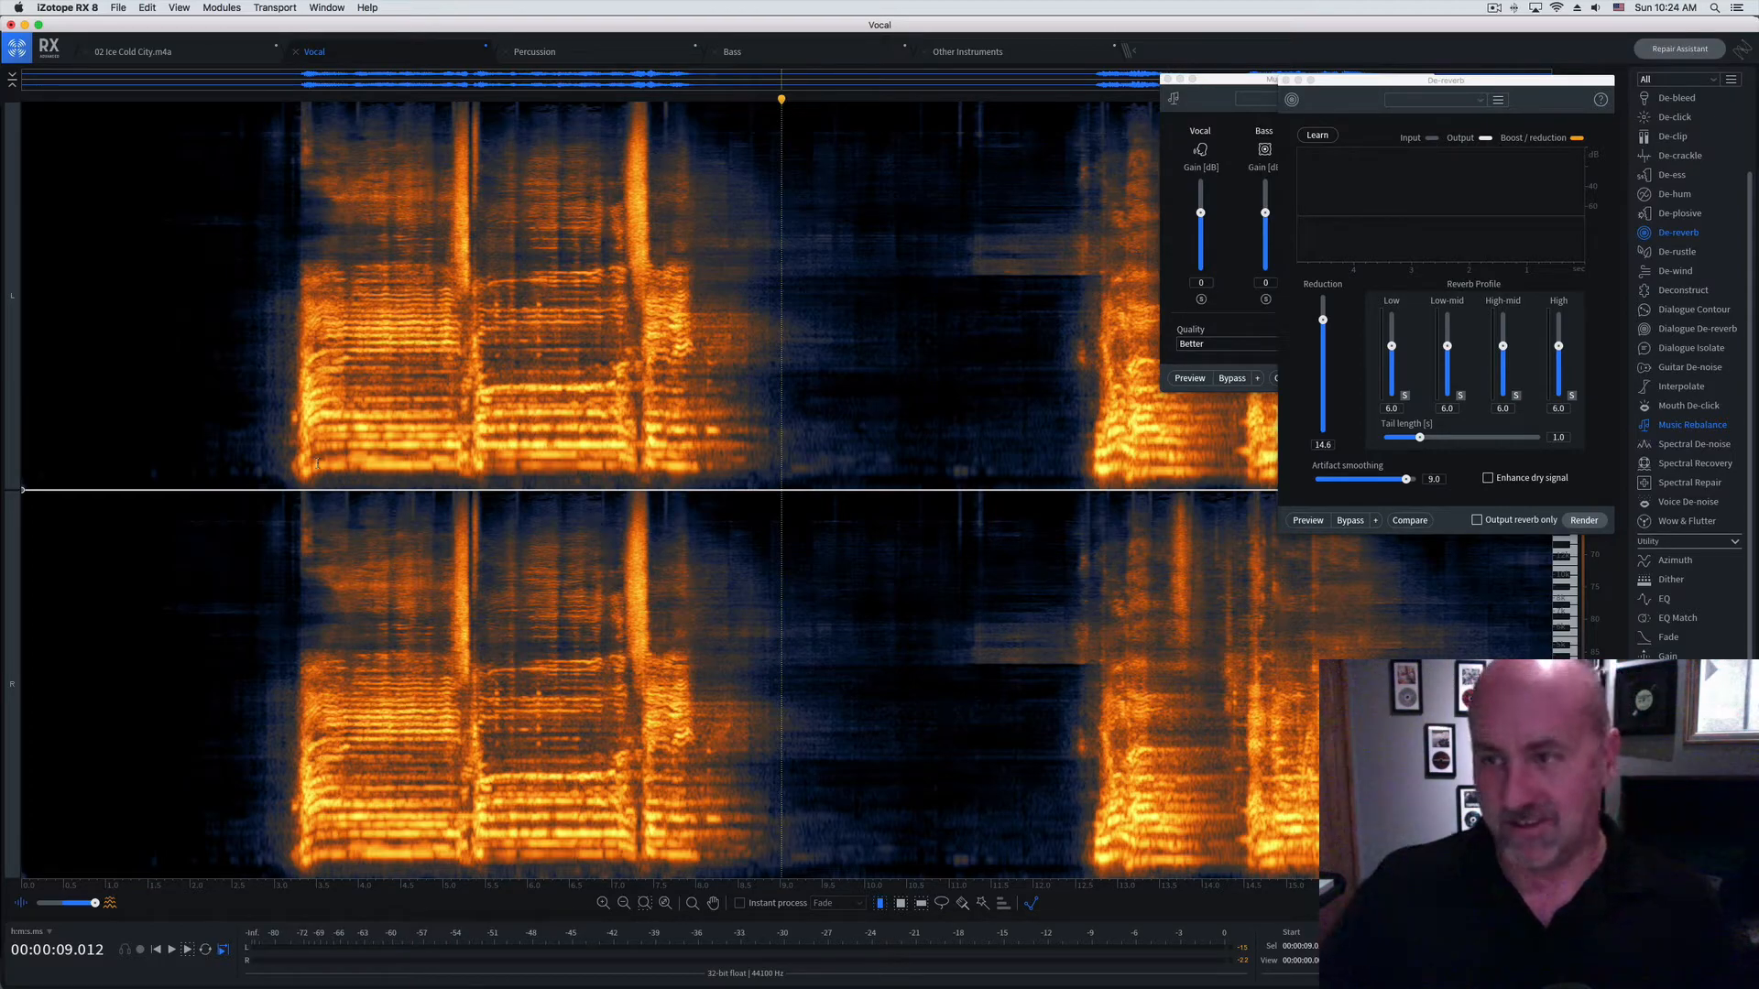
Step: Close the De-reverb and Music Rebalance windows and blend the waveform over the Vocal stem's spectrogram
{"action": "left_click", "coordinate": [1285, 80]}
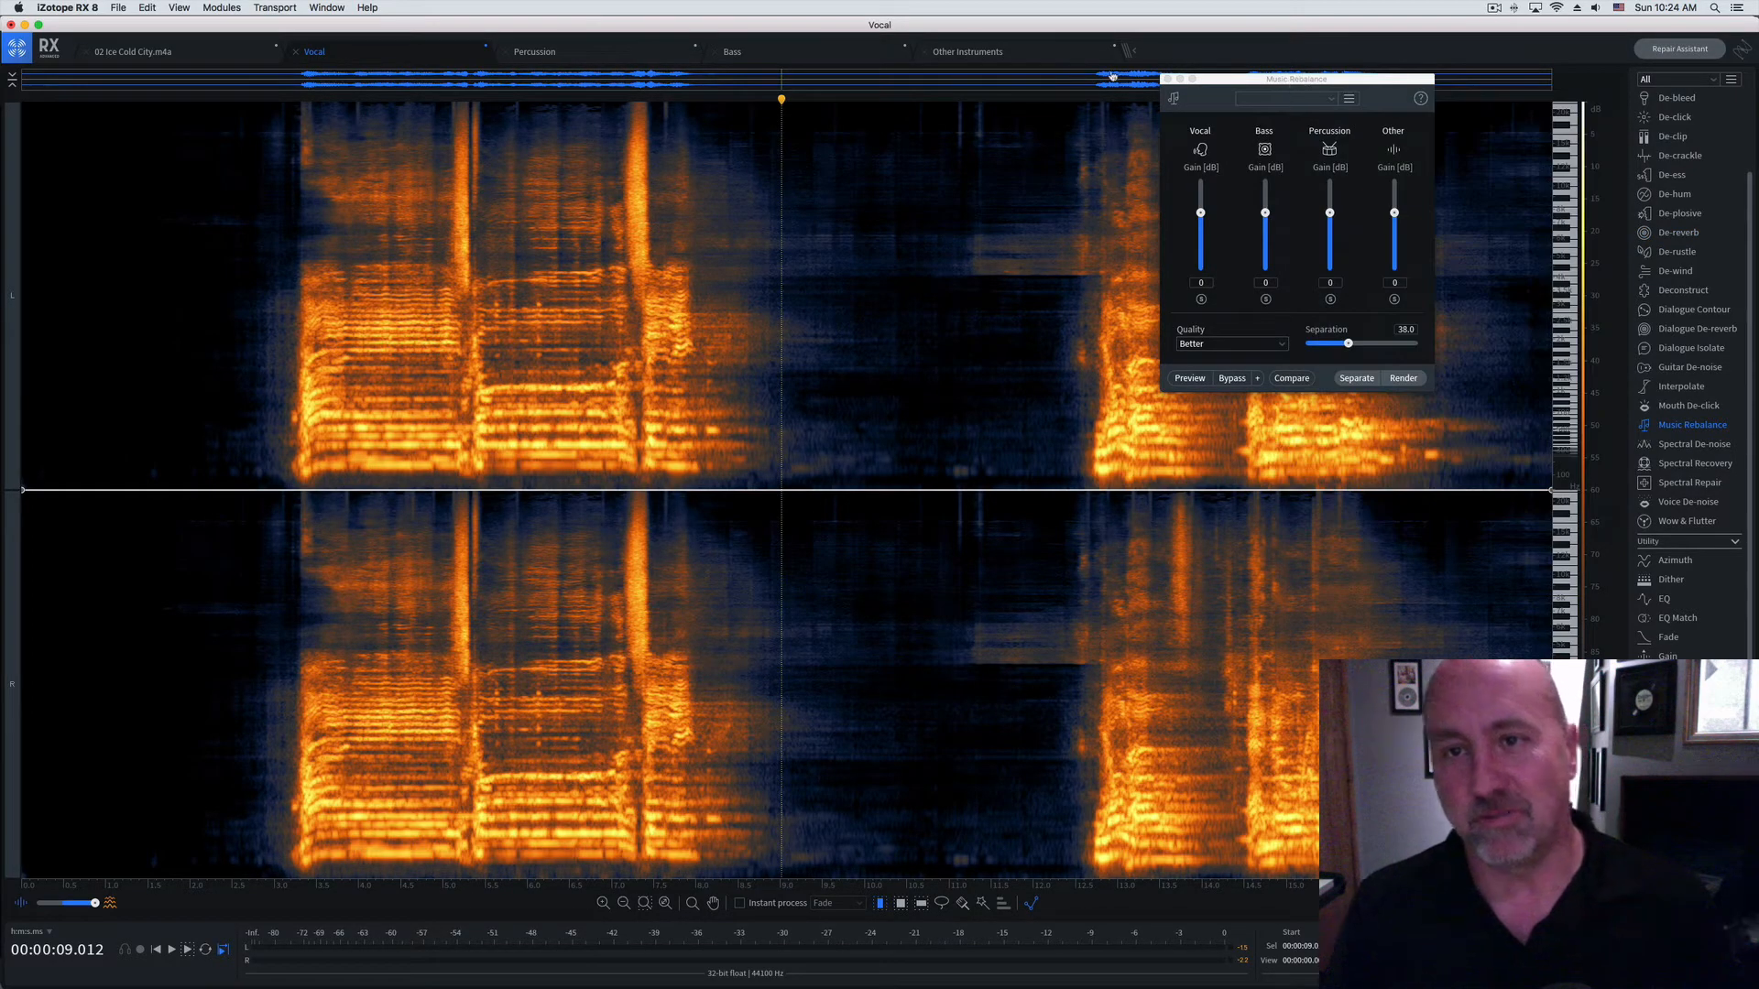
{"action": "left_click", "coordinate": [1171, 78]}
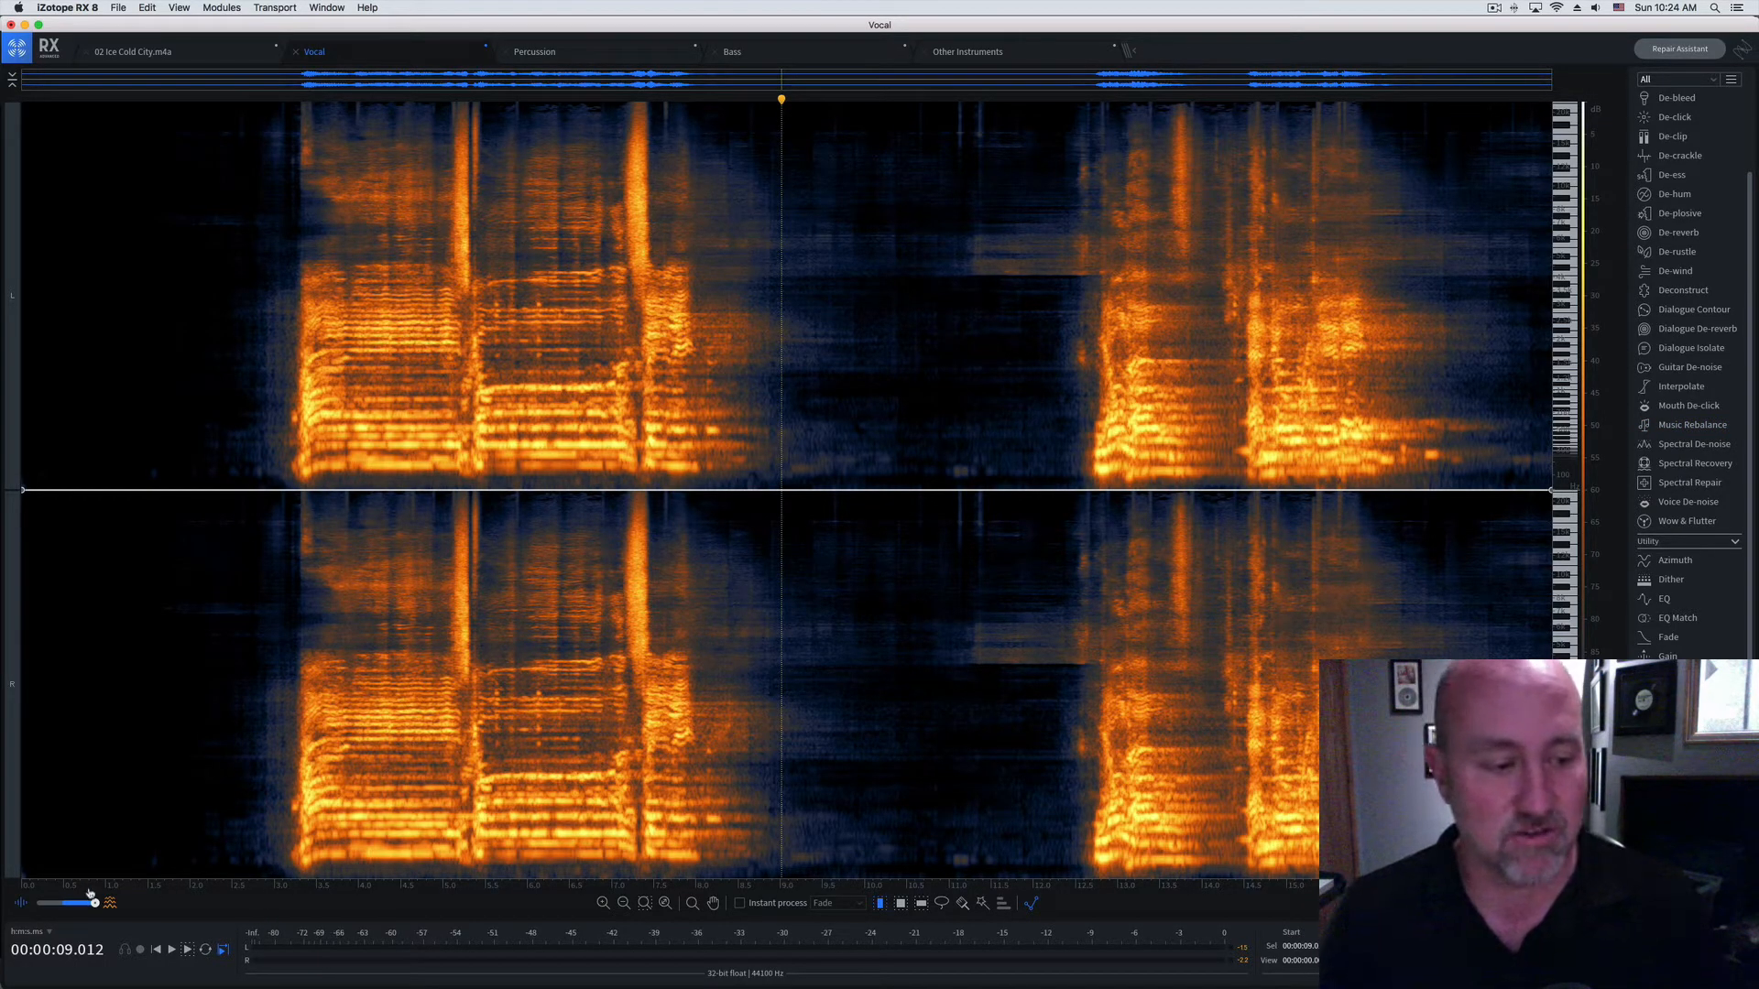
{"action": "left_click_drag", "start_coordinate": [95, 903], "coordinate": [68, 907]}
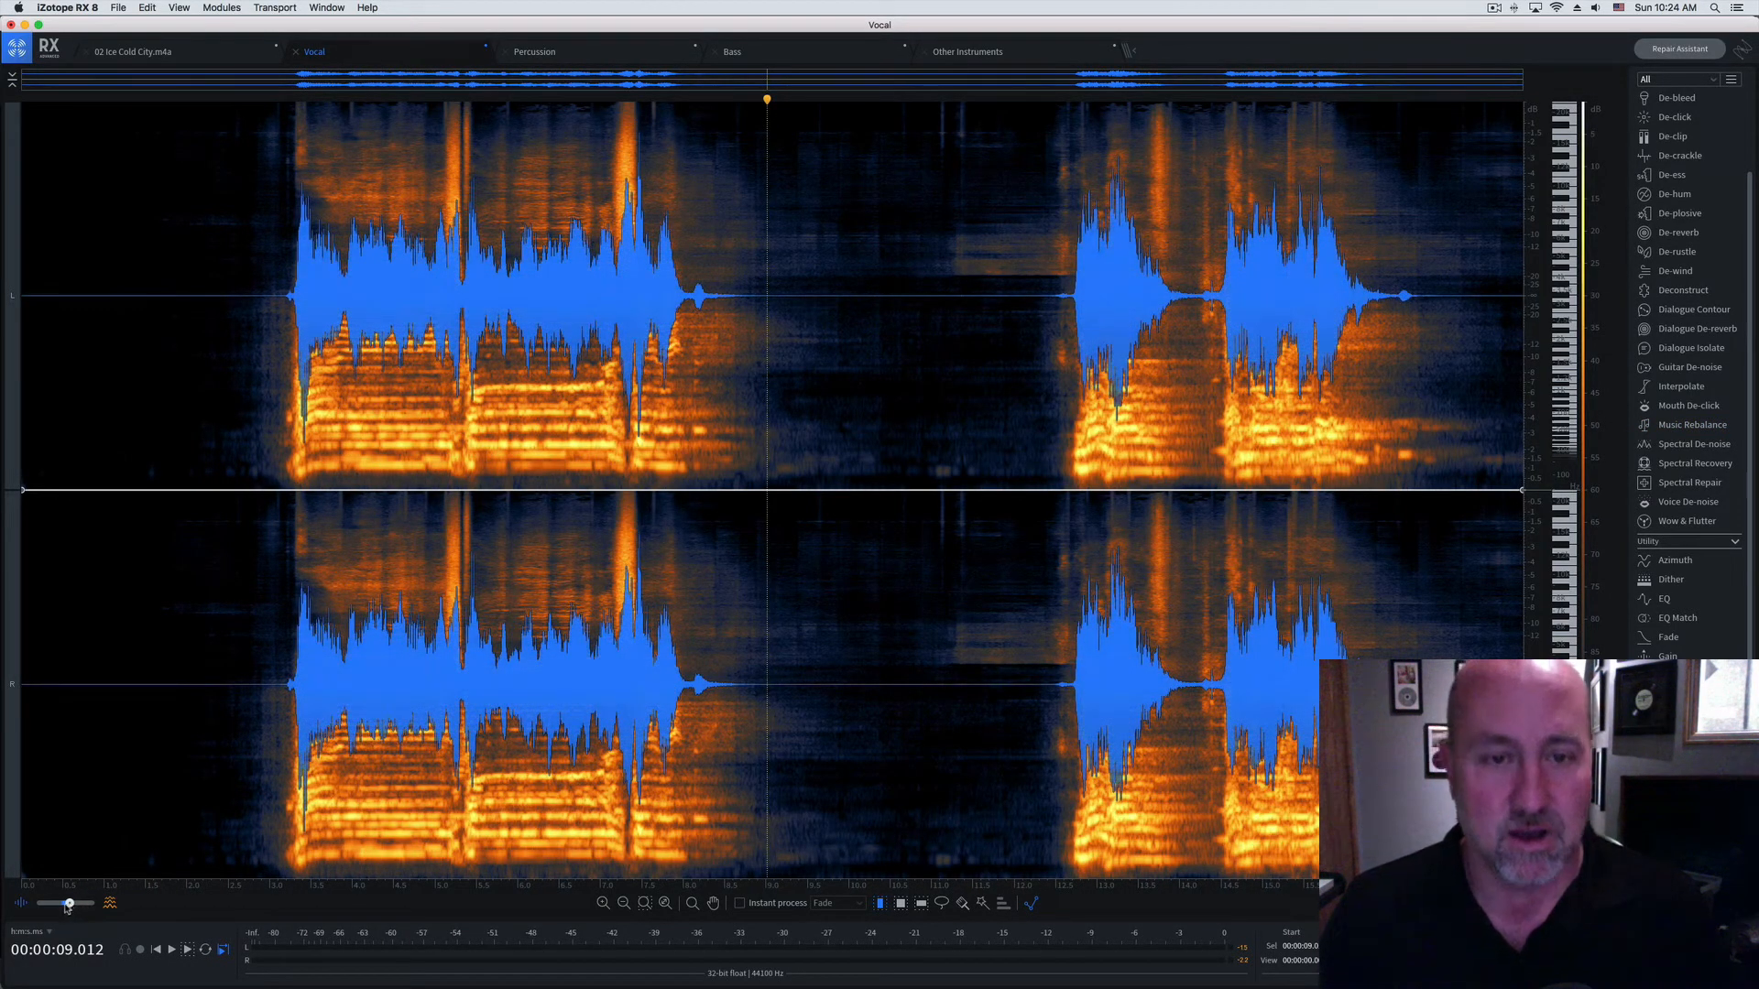